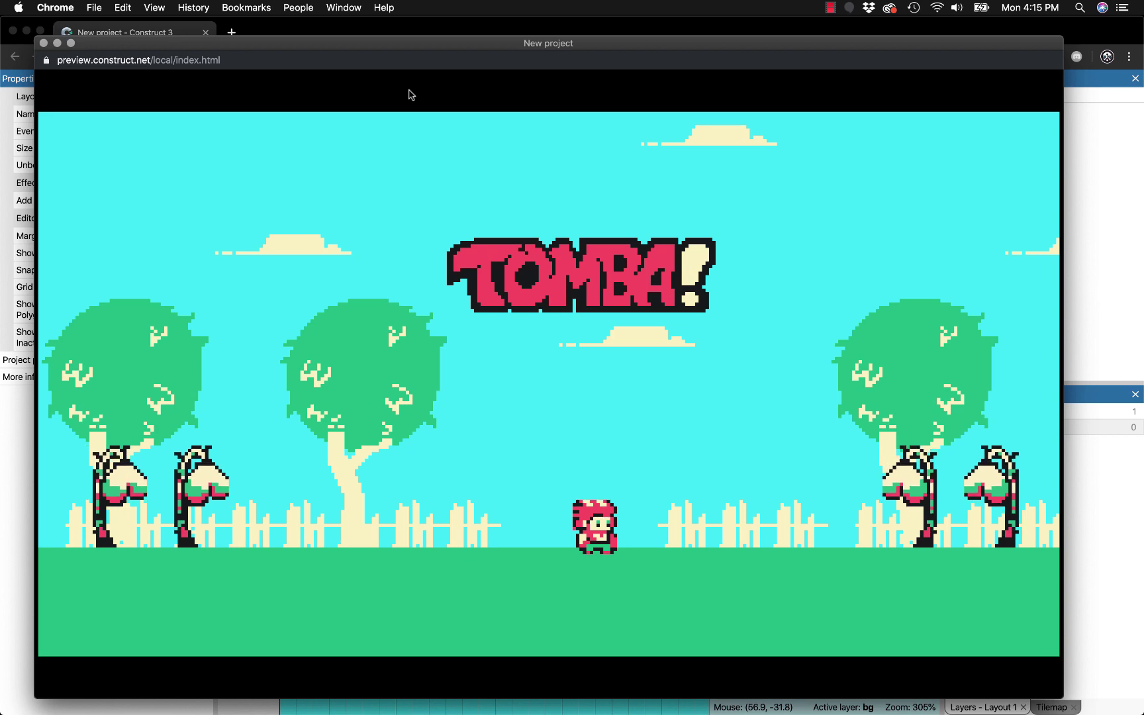
Run the platformer project's preview again and walk the character to the right.
{"action": "left_click", "coordinate": [44, 43]}
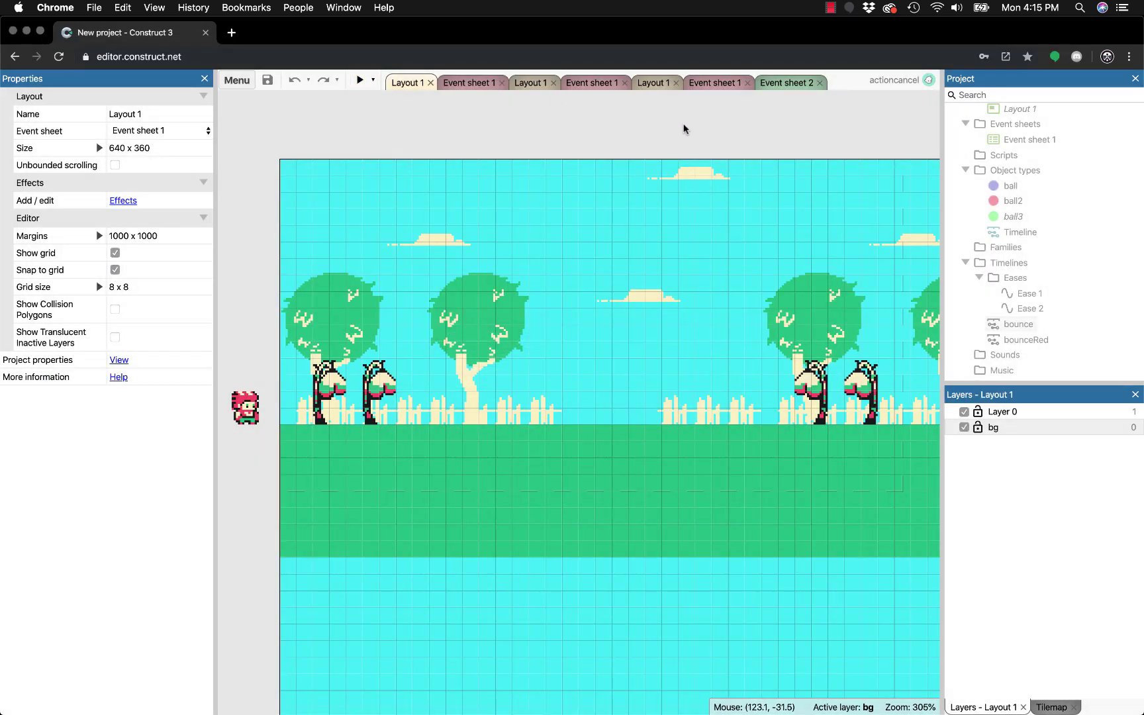
{"action": "left_click", "coordinate": [360, 80]}
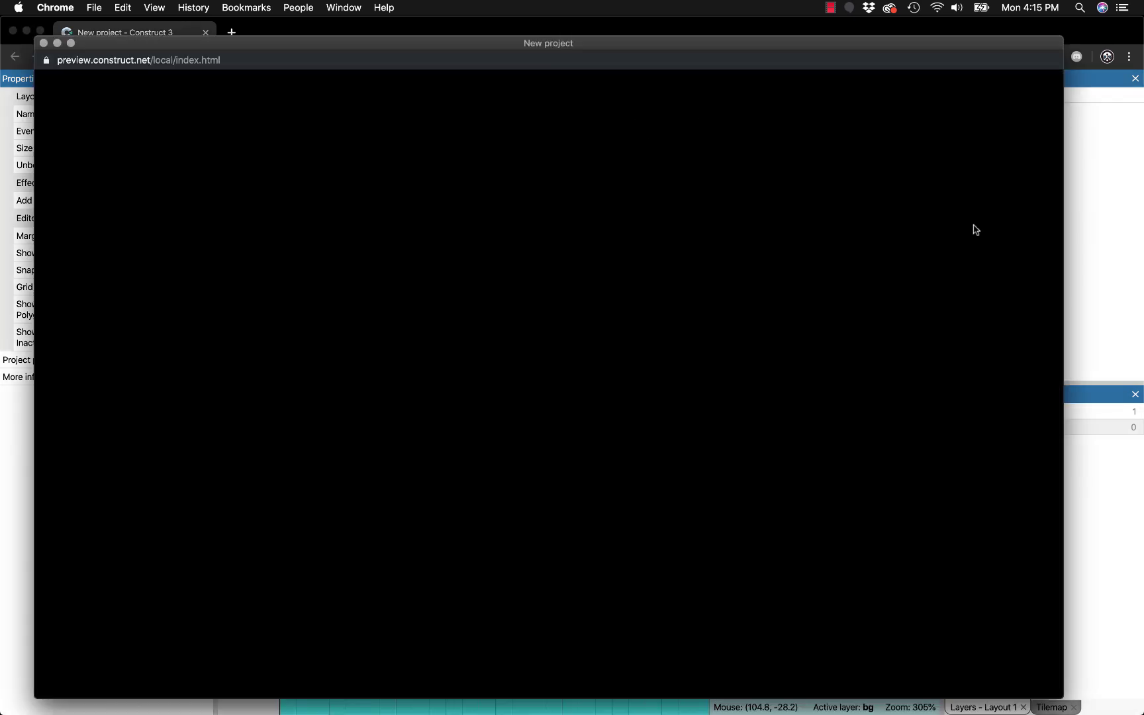
{"action": "key", "text": "Right"}
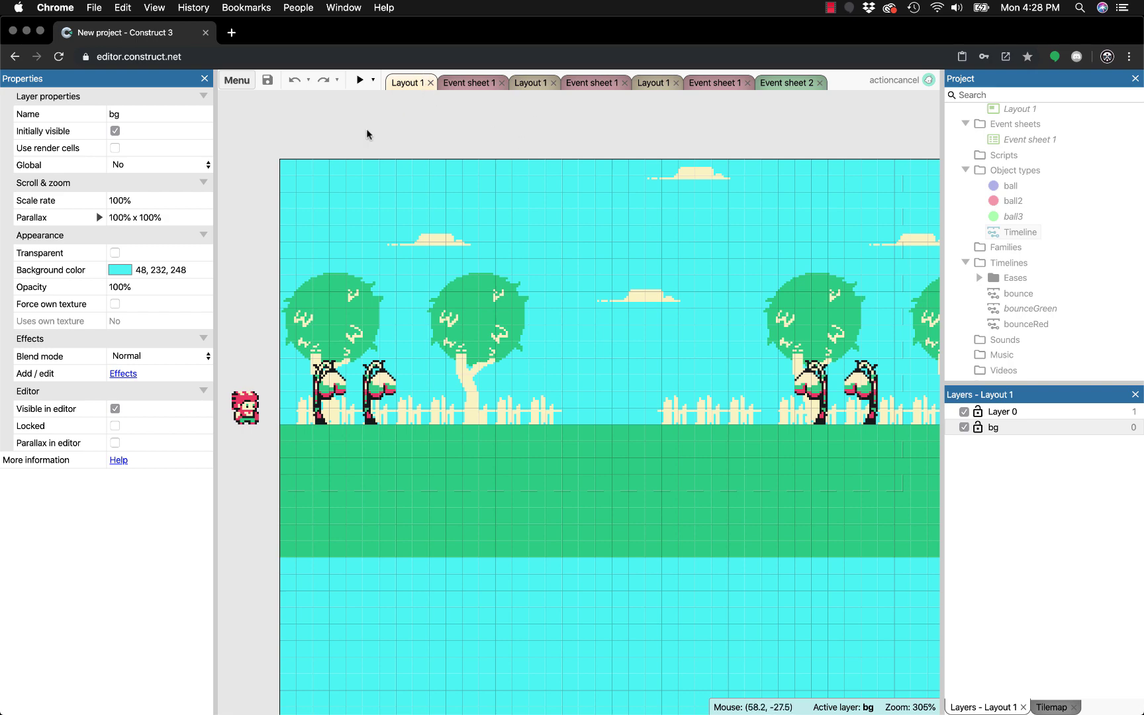
{"action": "left_click_drag", "start_coordinate": [236, 137], "coordinate": [907, 619]}
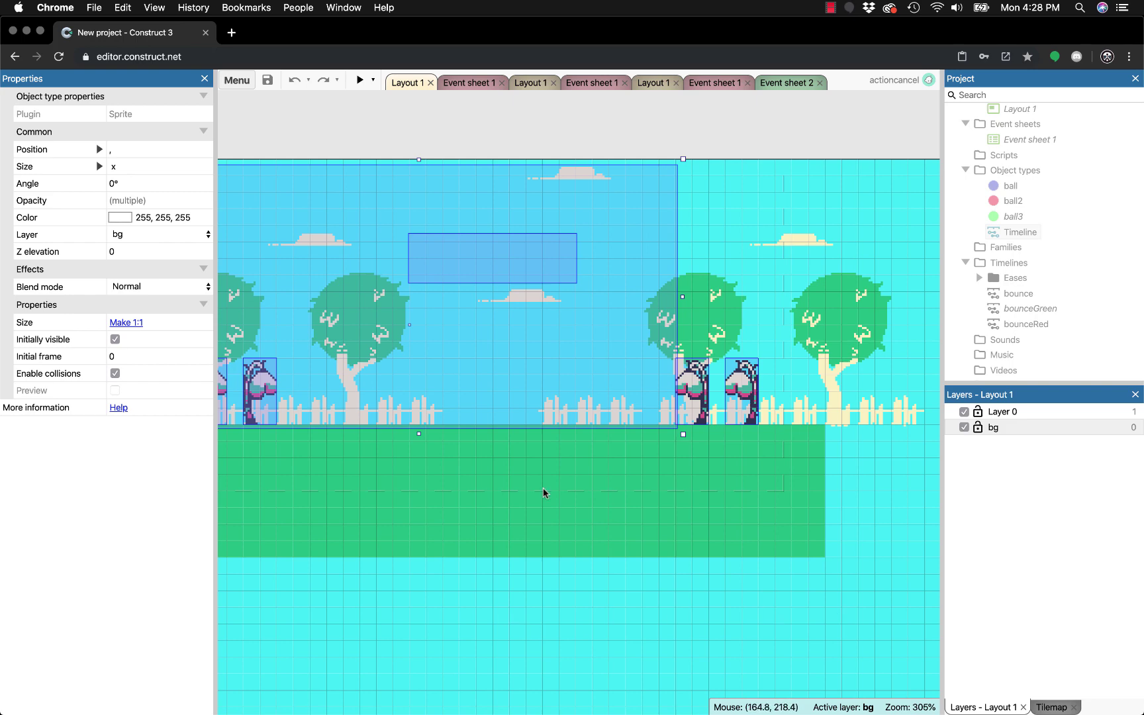
{"action": "left_click", "coordinate": [463, 137]}
{"action": "scroll", "coordinate": [436, 126], "scroll_direction": "left", "scroll_amount": 5}
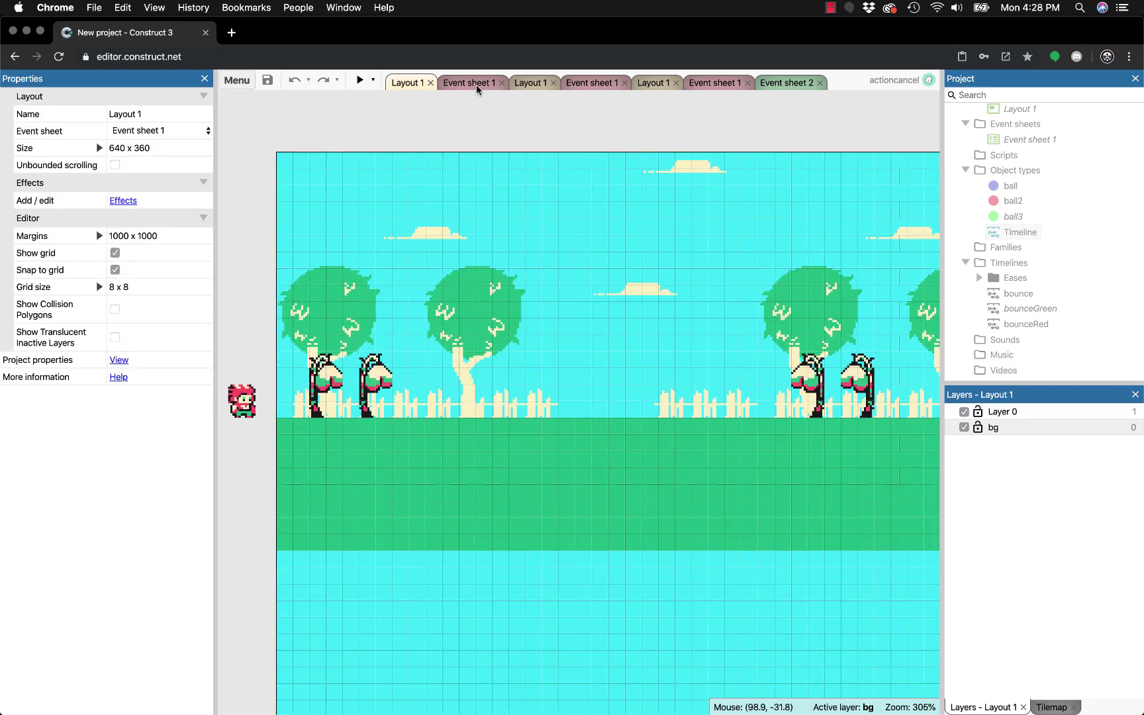
Switch to the ball project's Layout 1 and preview the three balls' animations, closing the preview when done.
{"action": "left_click", "coordinate": [527, 83]}
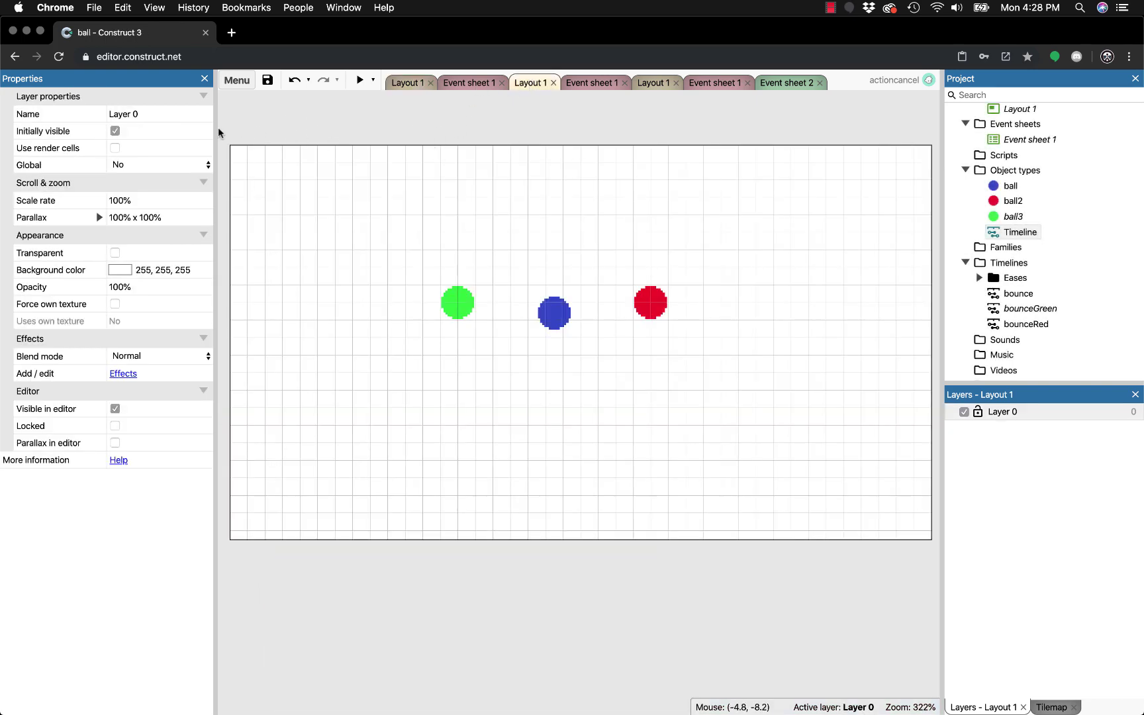
{"action": "left_click_drag", "start_coordinate": [224, 132], "coordinate": [646, 595]}
{"action": "left_click", "coordinate": [646, 596]}
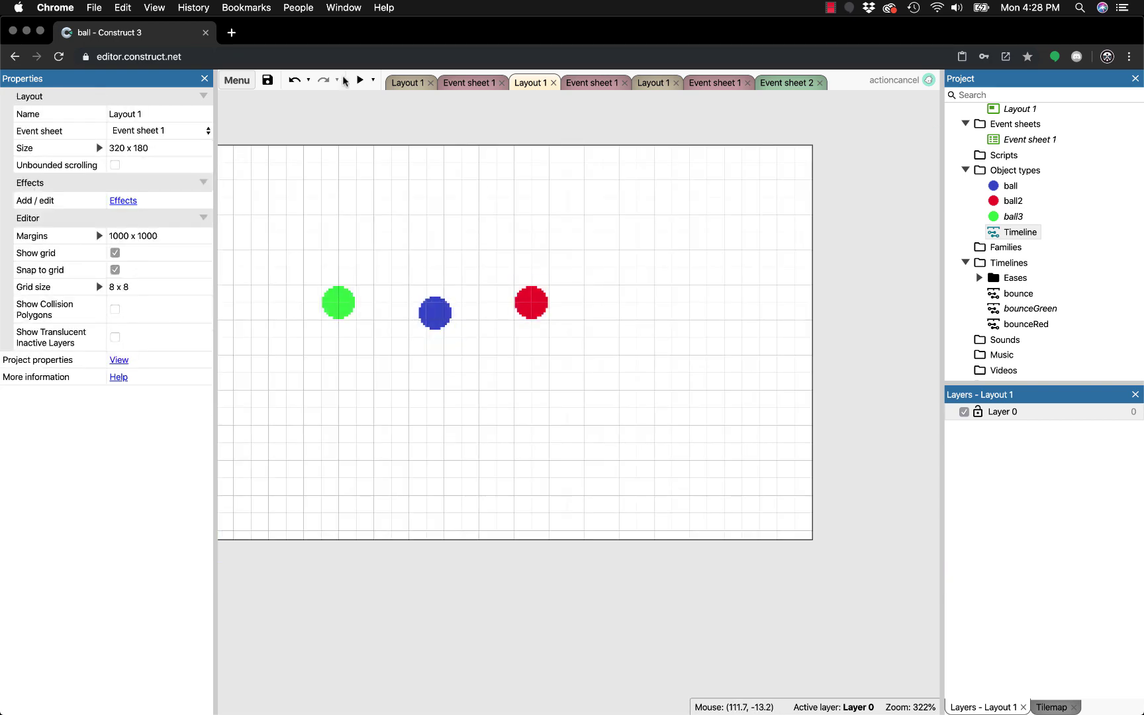
{"action": "left_click", "coordinate": [359, 80]}
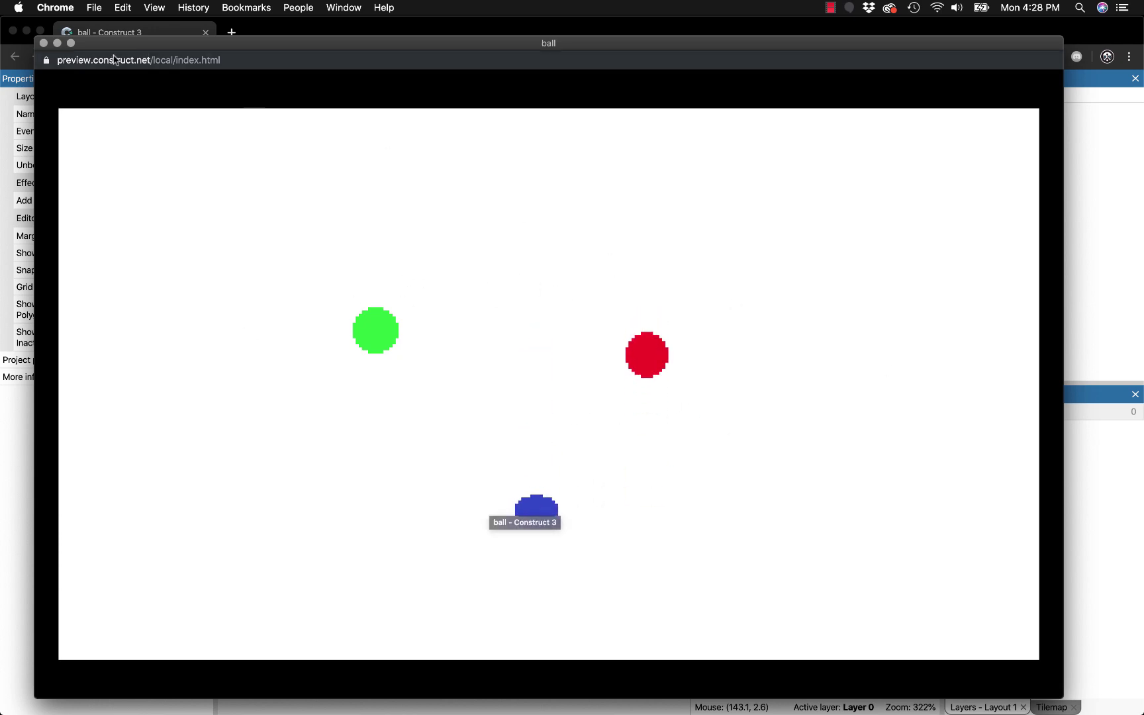
{"action": "left_click", "coordinate": [42, 43]}
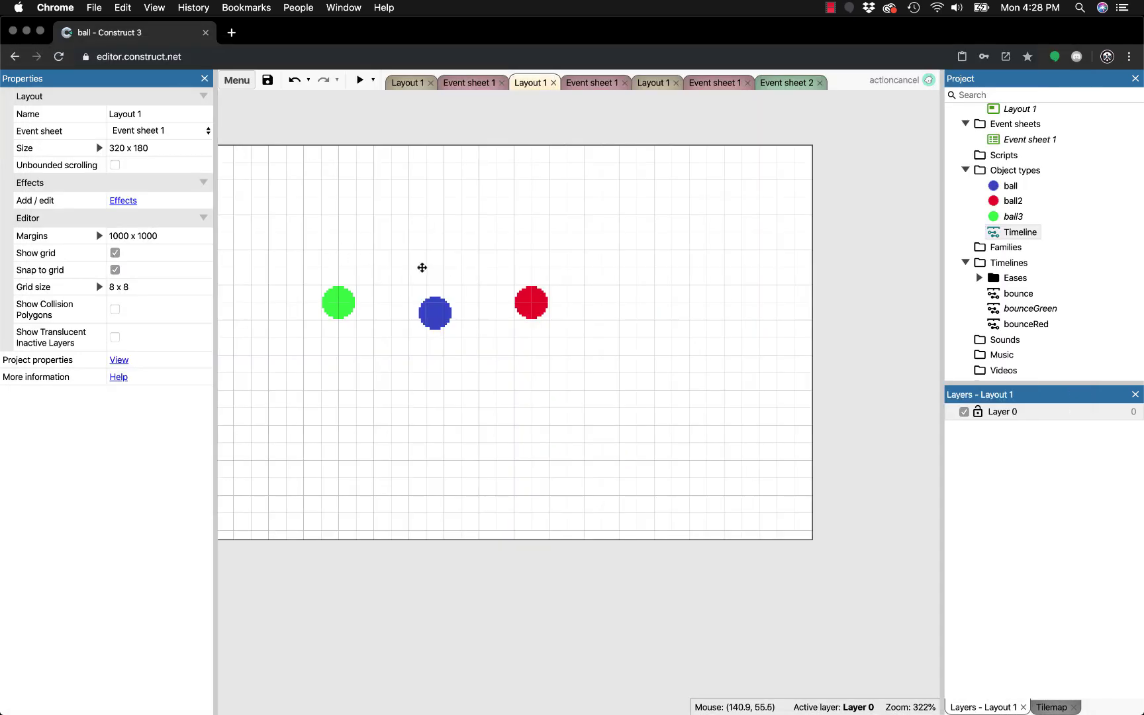
Delete the Timeline object type from the ball project.
{"action": "right_click", "coordinate": [1013, 233]}
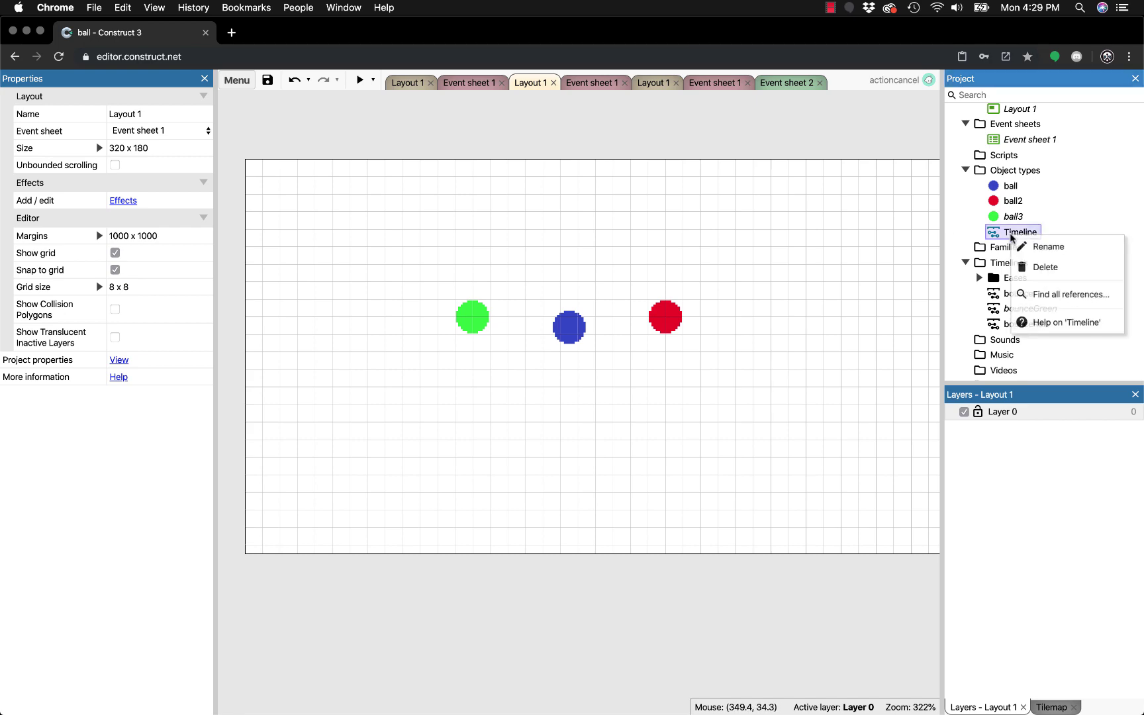
{"action": "left_click", "coordinate": [1036, 271]}
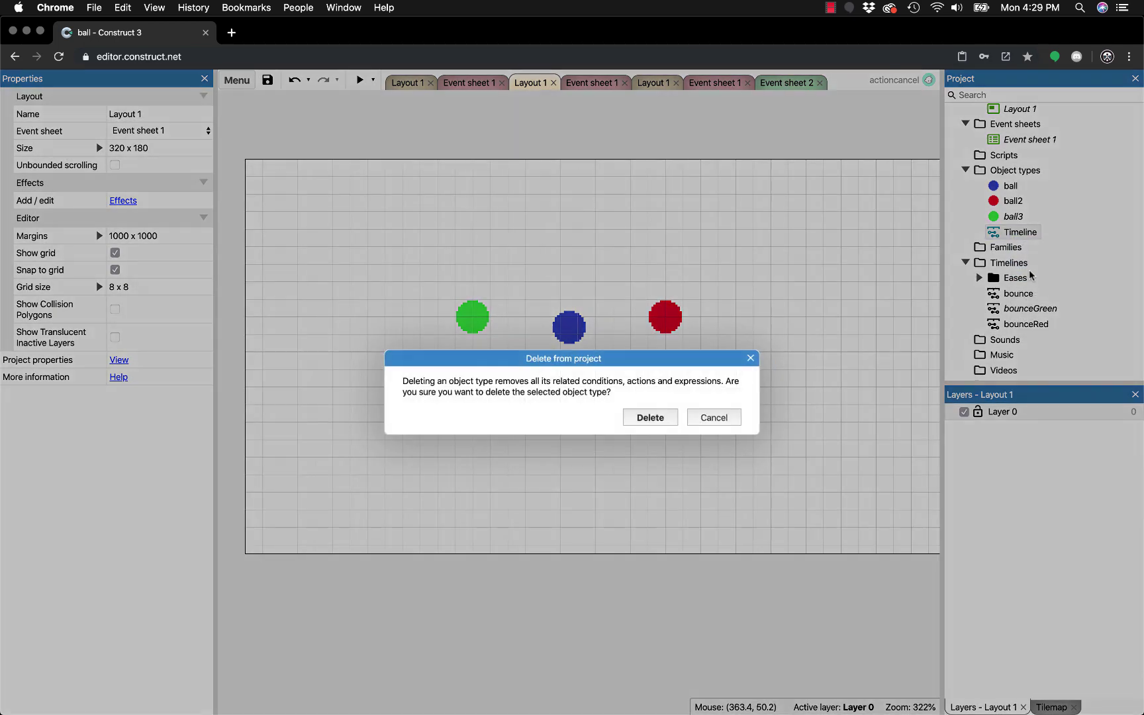
{"action": "left_click", "coordinate": [650, 418]}
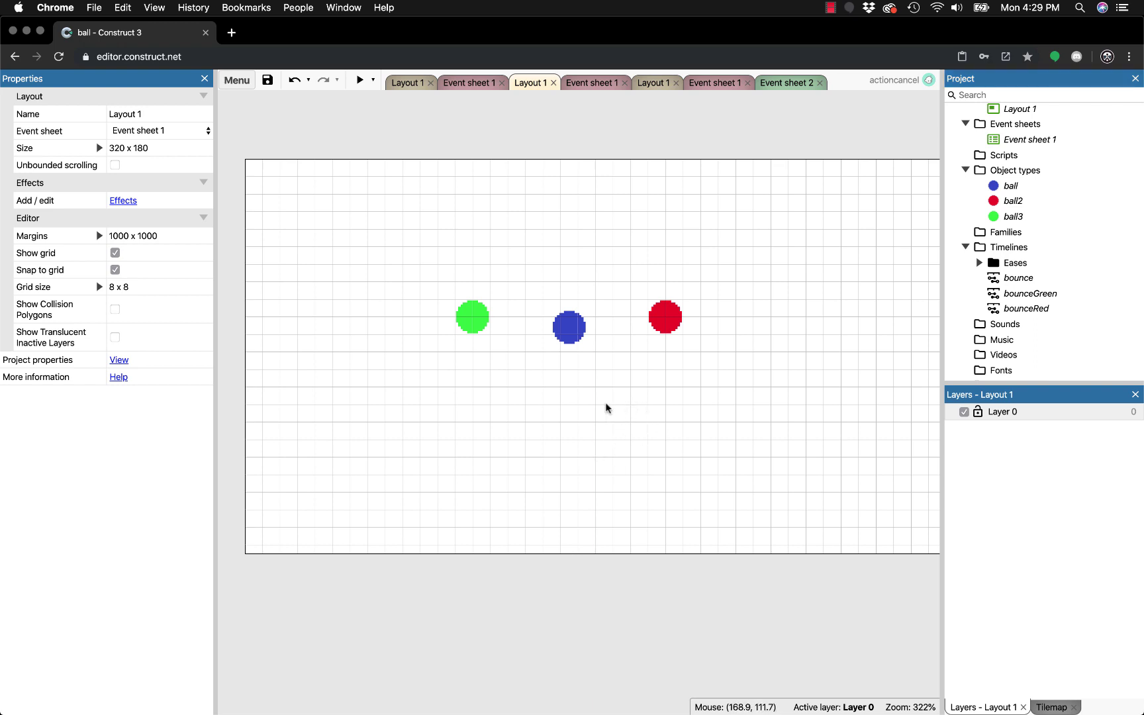
Delete the green ball's existing bounceGreen timeline from the project.
{"action": "left_click", "coordinate": [480, 325]}
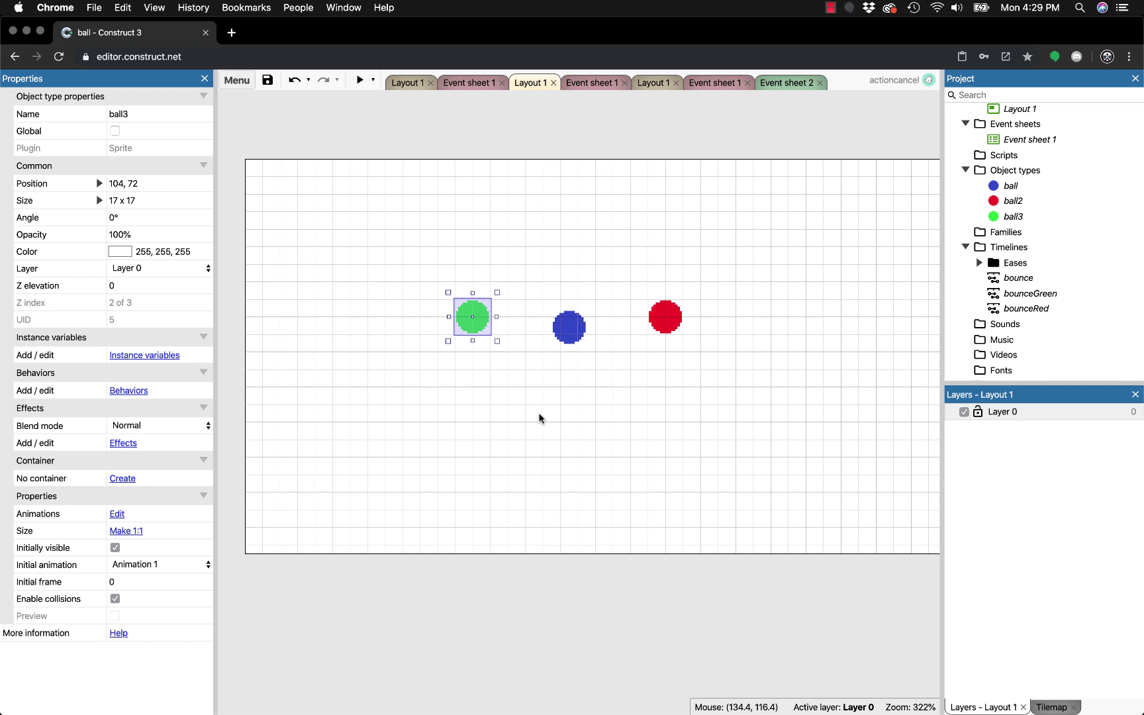
{"action": "left_click", "coordinate": [526, 398]}
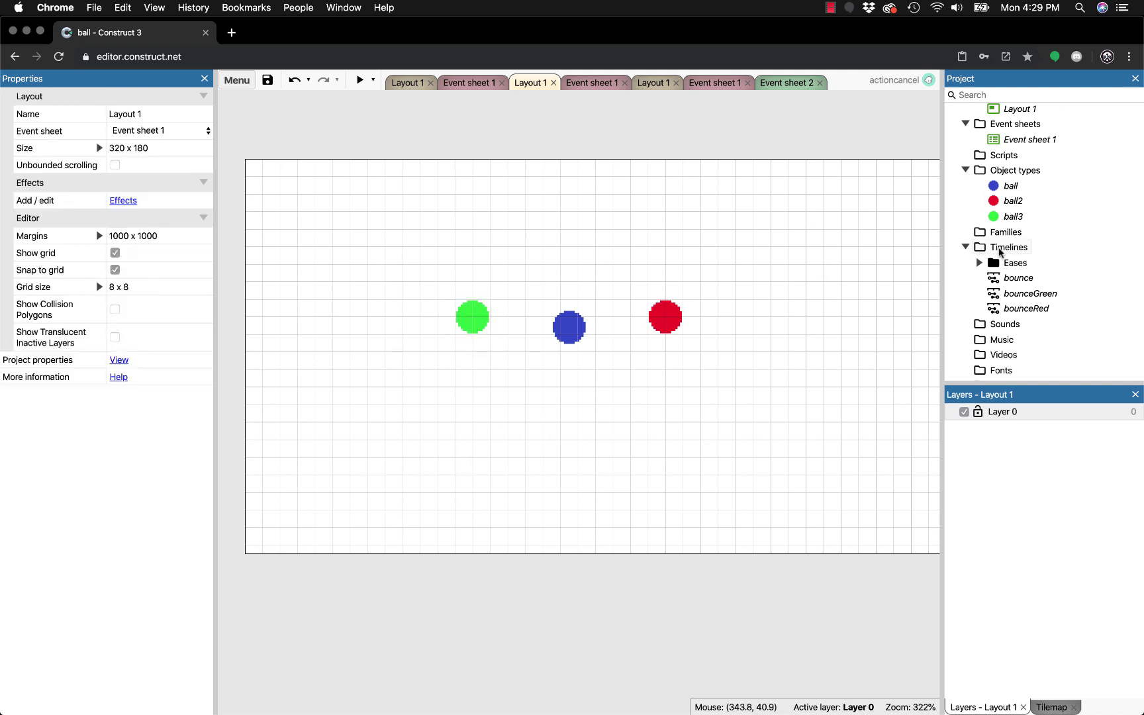
{"action": "right_click", "coordinate": [1033, 297]}
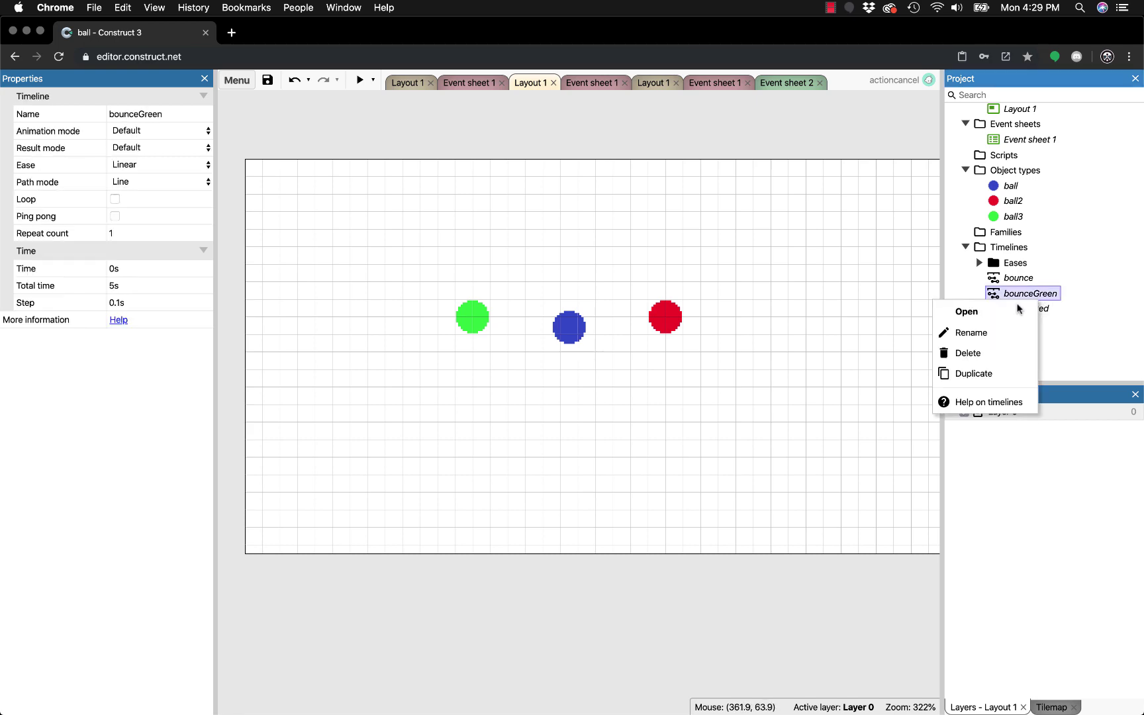
{"action": "left_click", "coordinate": [967, 353]}
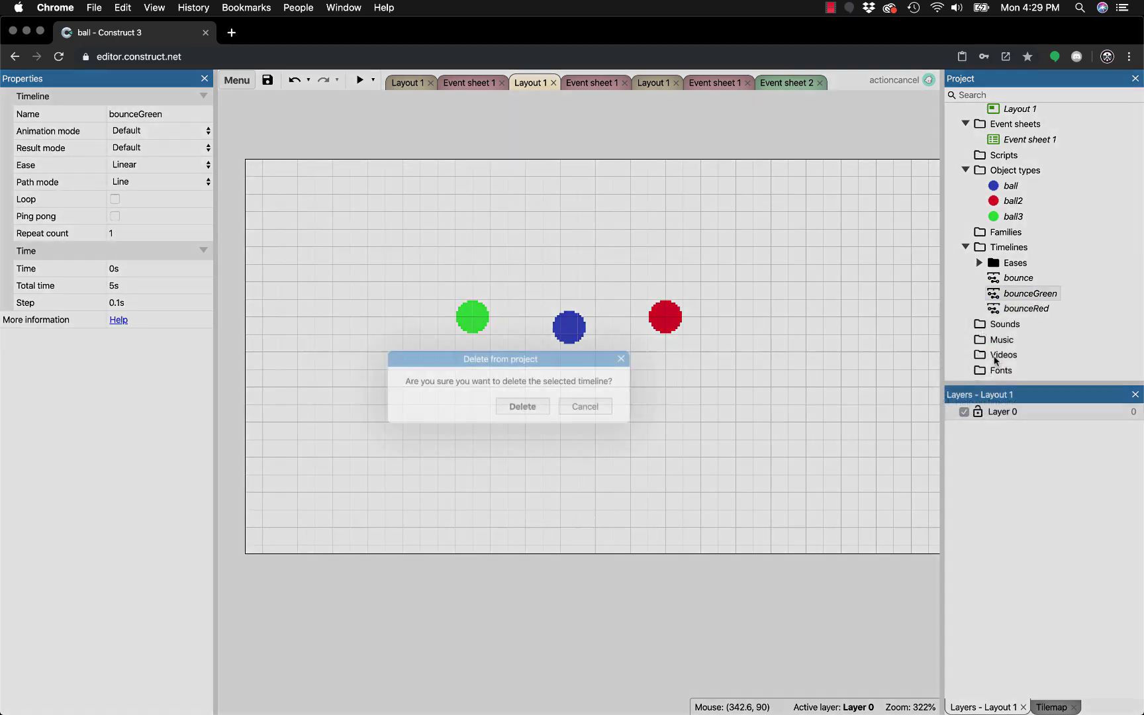
{"action": "left_click", "coordinate": [523, 406]}
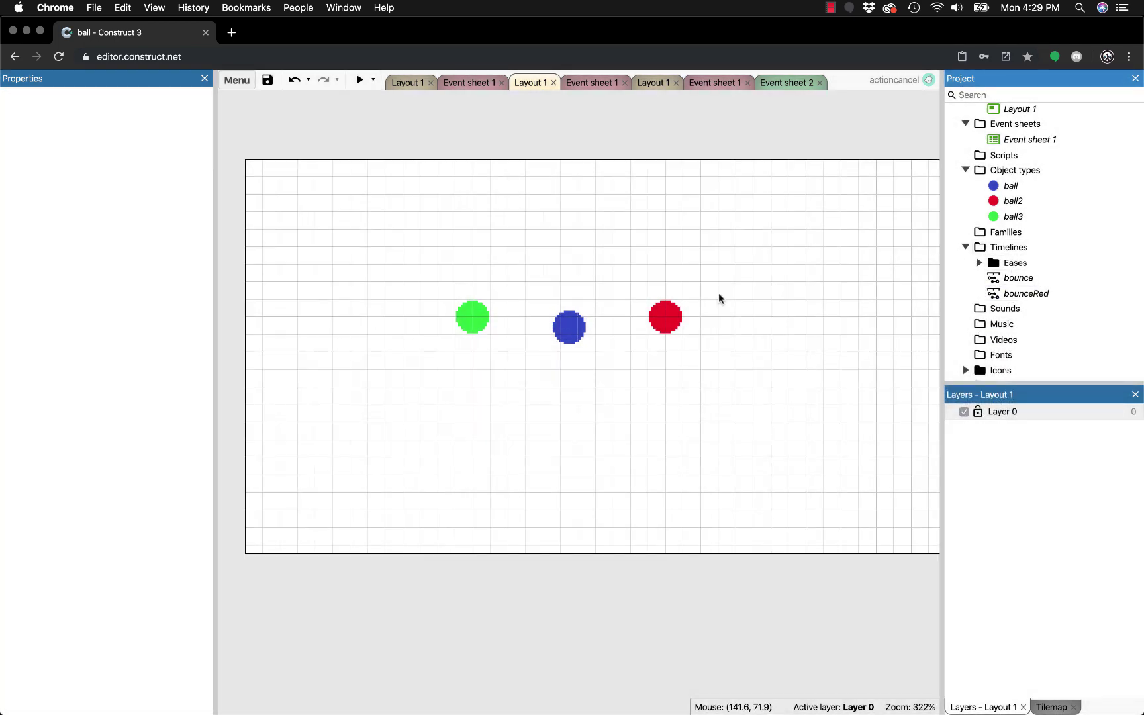
Add a new timeline to the Timelines folder and name it bounceGreen.
{"action": "right_click", "coordinate": [1006, 247]}
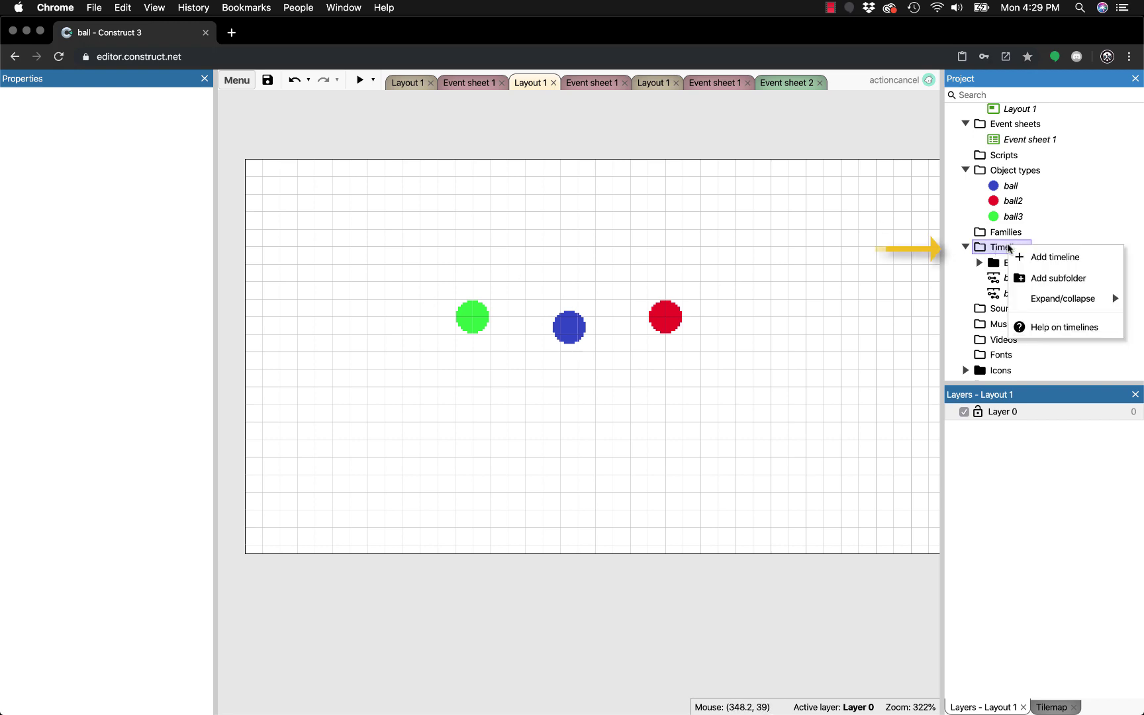
{"action": "left_click", "coordinate": [1037, 257]}
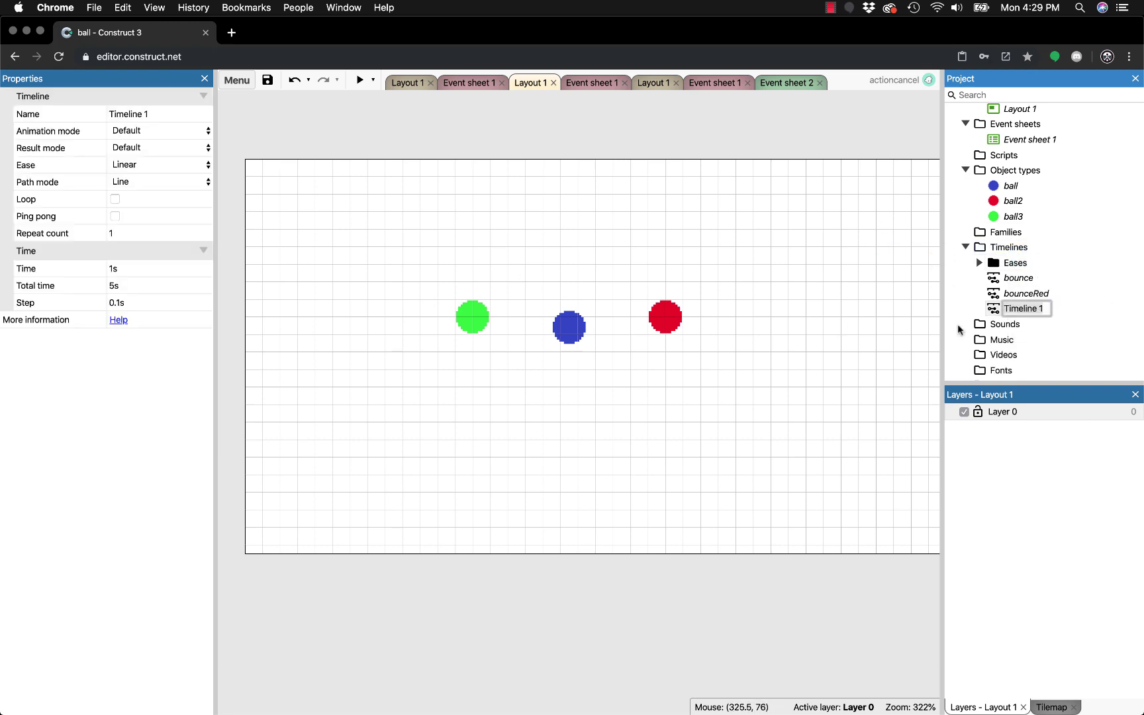
{"action": "type", "text": "bounceGreen"}
{"action": "key", "text": "Return"}
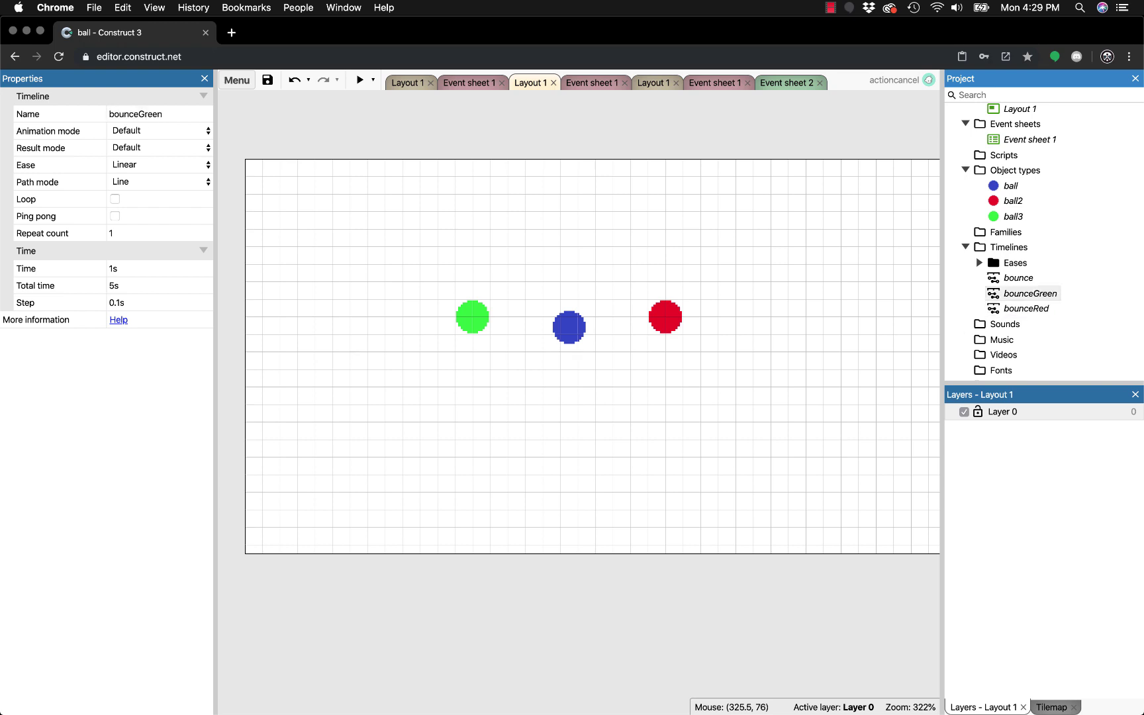
Open the bounceGreen timeline for editing and shrink the timeline area so more of the layout shows above it.
{"action": "left_click_drag", "start_coordinate": [1032, 295], "coordinate": [994, 298]}
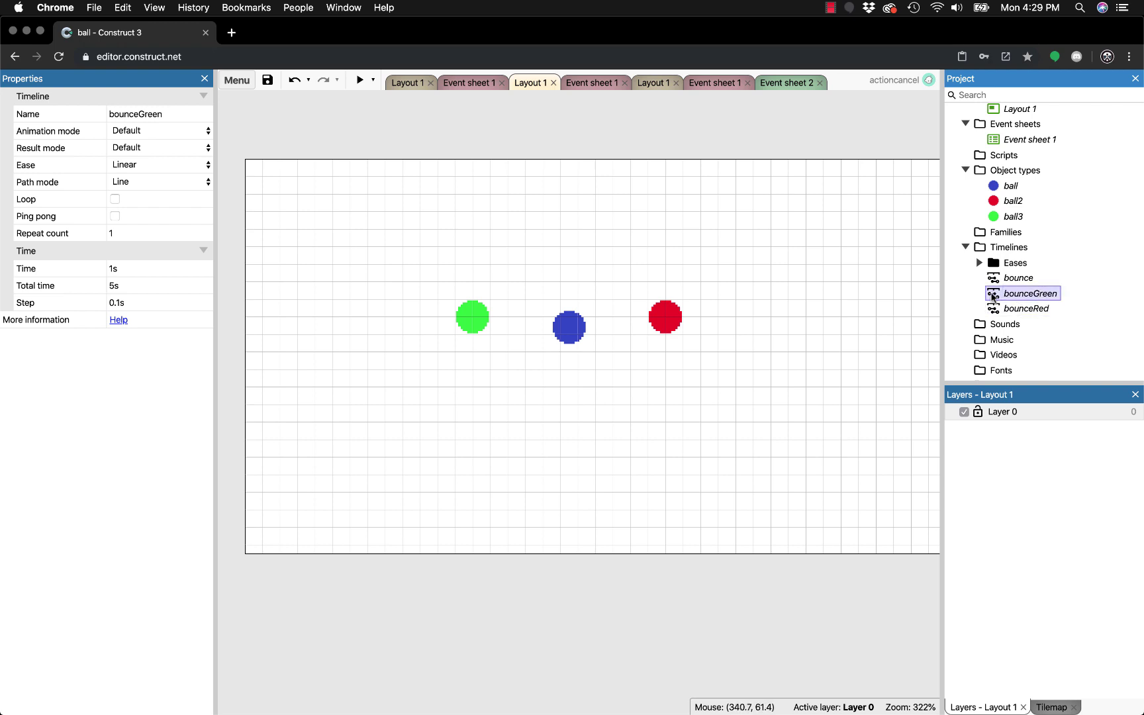
{"action": "double_click", "coordinate": [993, 296]}
{"action": "left_click_drag", "start_coordinate": [181, 152], "coordinate": [970, 580]}
{"action": "left_click_drag", "start_coordinate": [574, 299], "coordinate": [613, 687]}
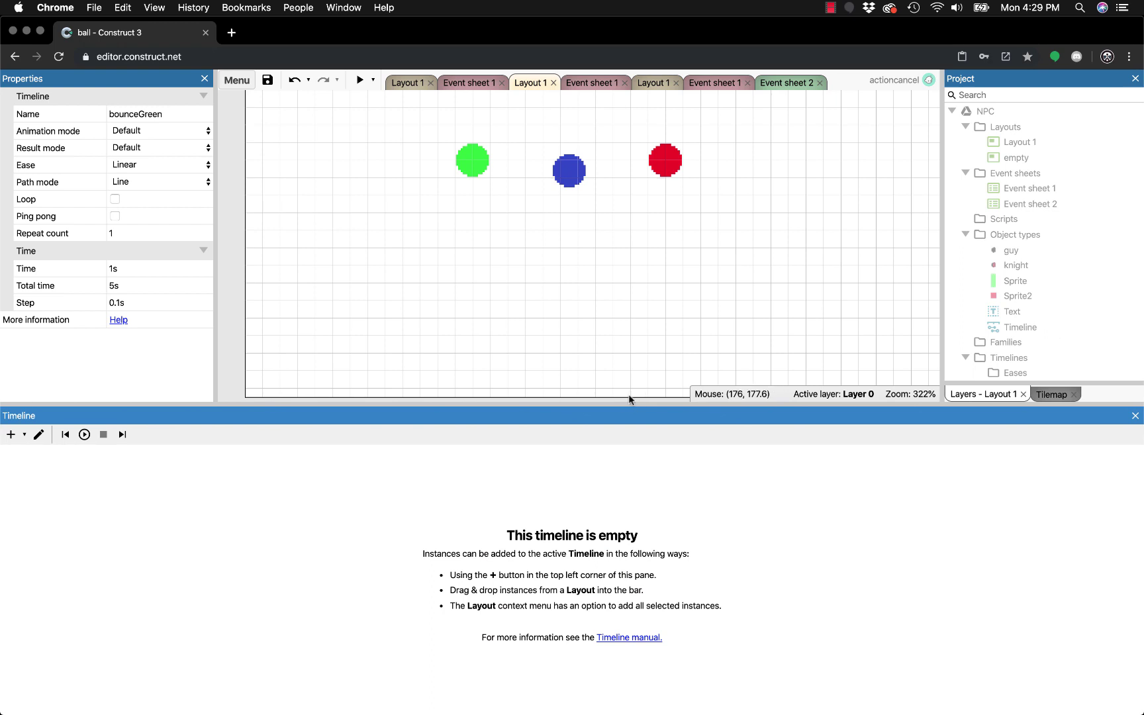
{"action": "left_click_drag", "start_coordinate": [624, 405], "coordinate": [619, 482]}
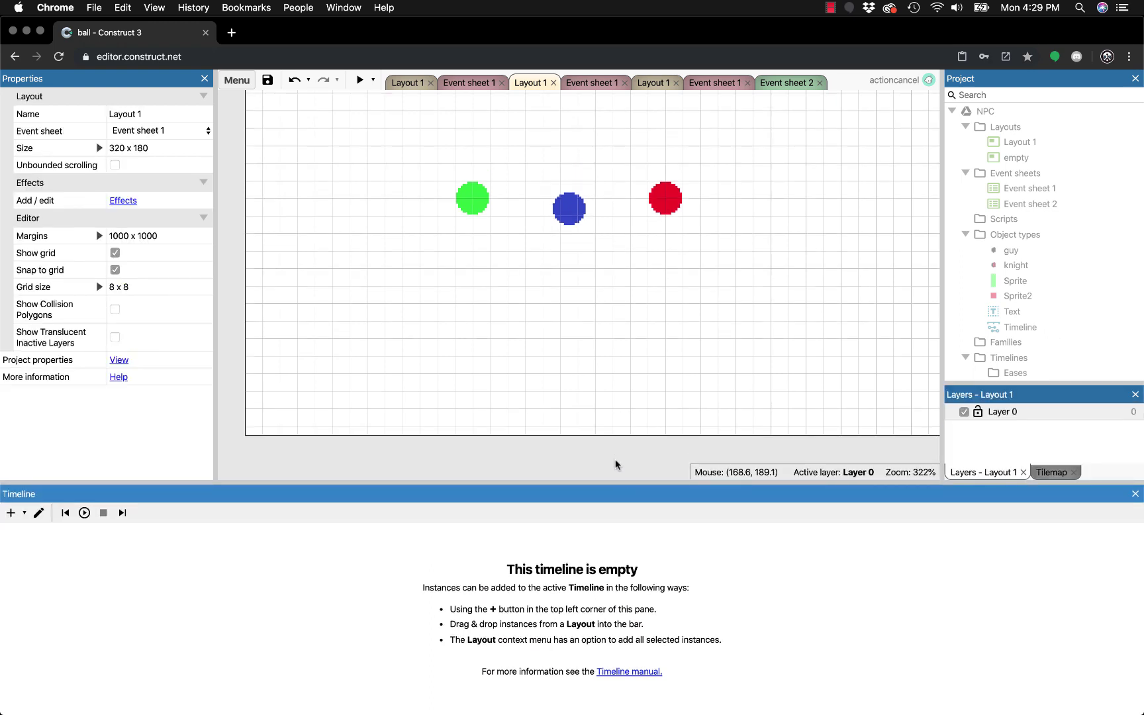
{"action": "scroll", "coordinate": [546, 391], "scroll_direction": "up", "scroll_amount": 4}
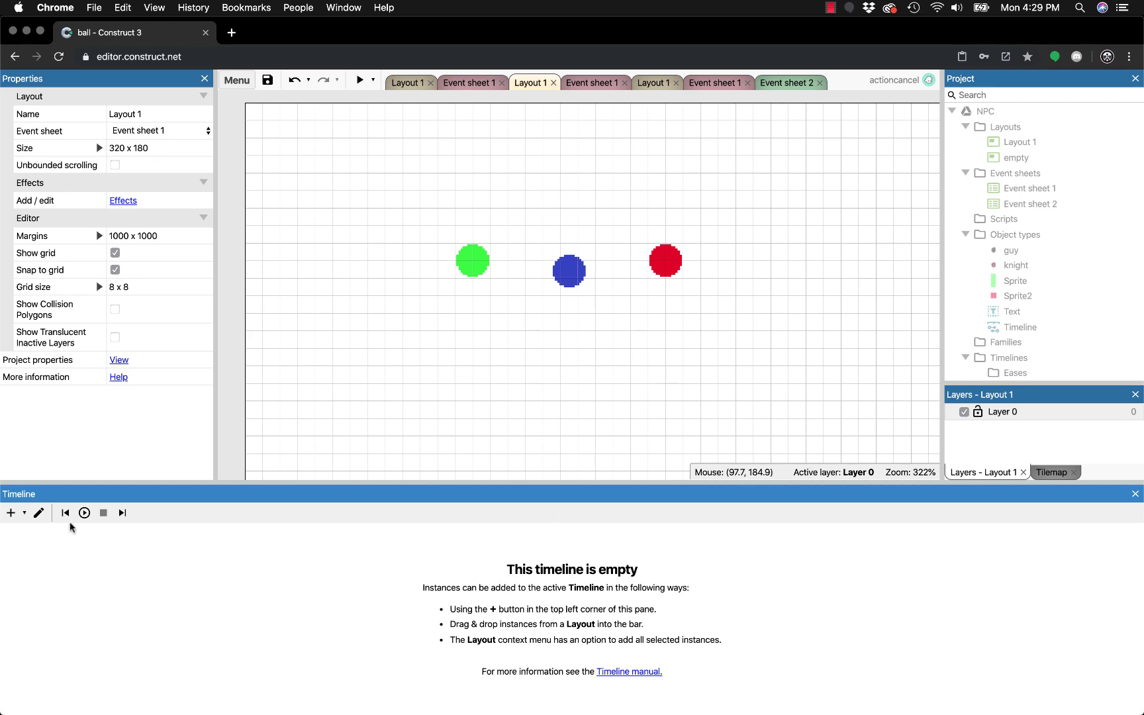
Add the green ball instance, ball3 - 5, to the bounceGreen timeline and inspect its X and Y tracks.
{"action": "left_click", "coordinate": [10, 515]}
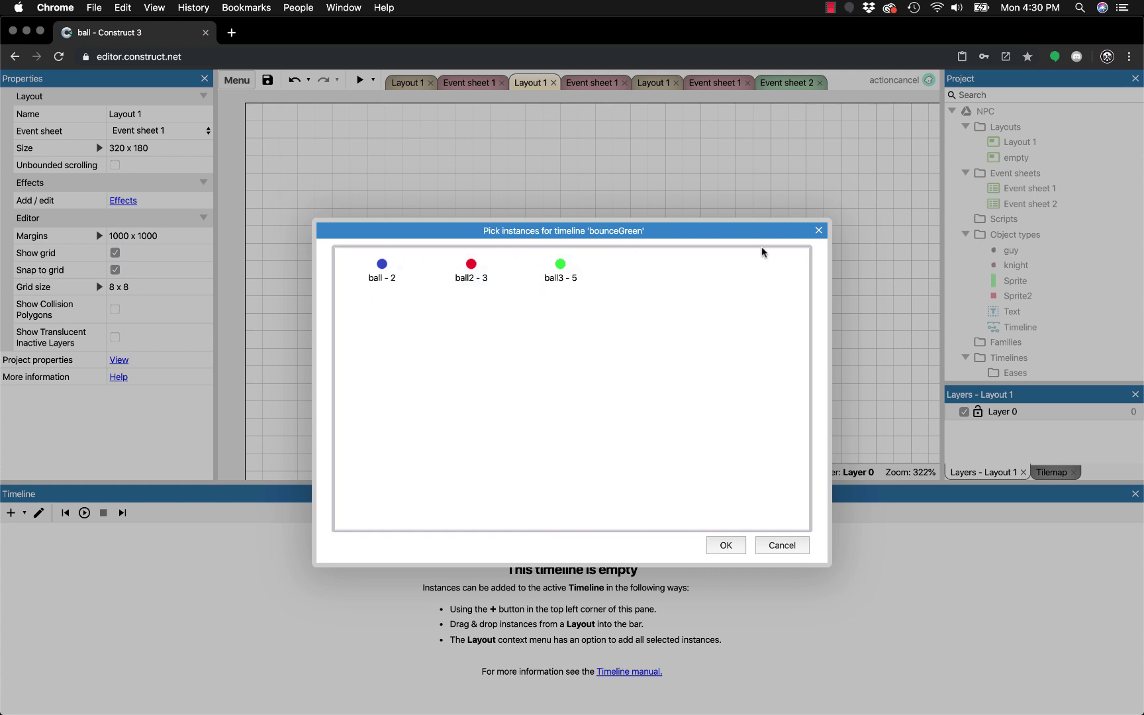
{"action": "left_click", "coordinate": [573, 271]}
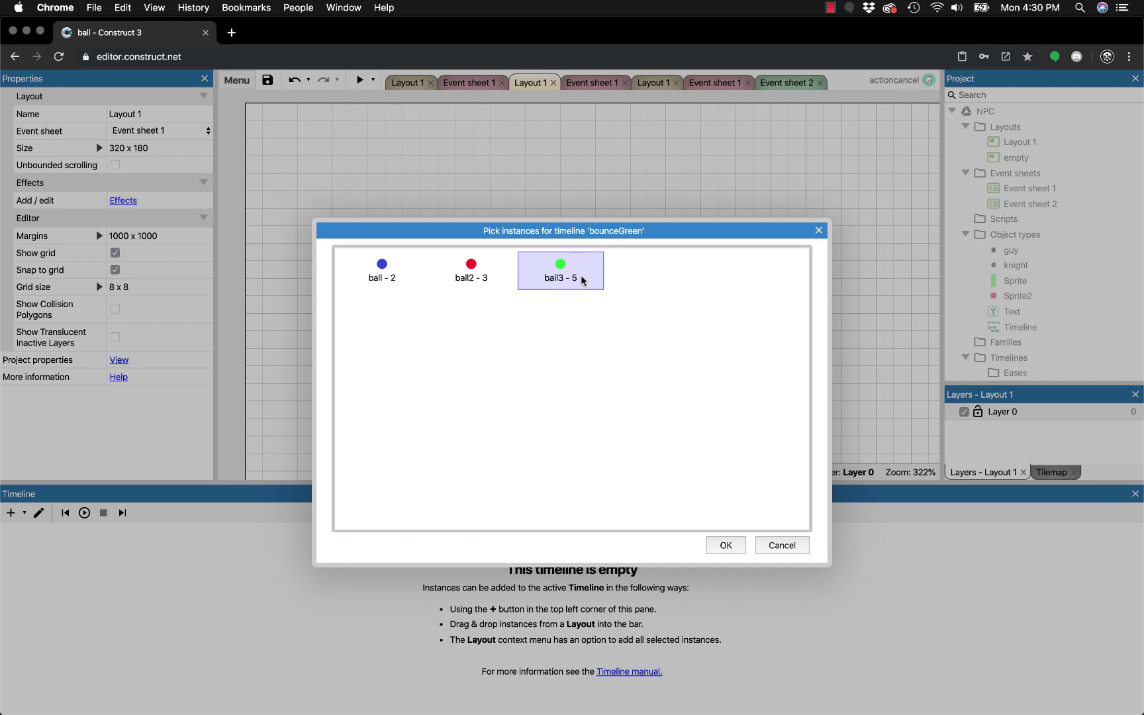
{"action": "left_click", "coordinate": [726, 546]}
{"action": "left_click", "coordinate": [472, 262]}
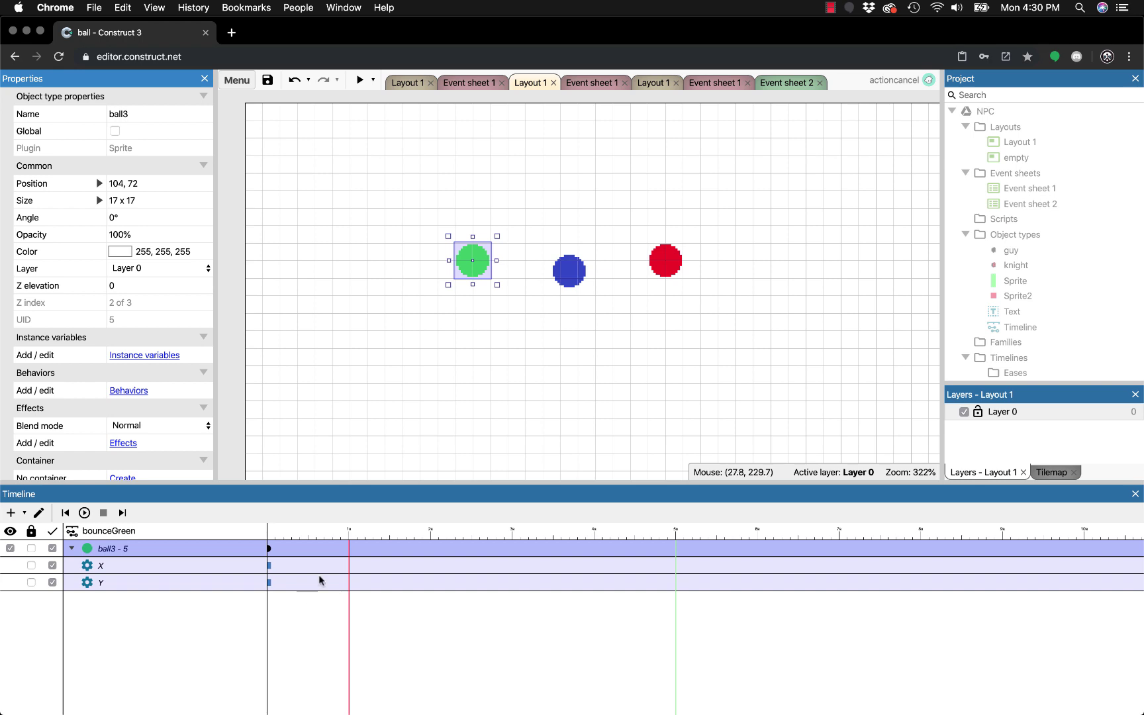
{"action": "left_click", "coordinate": [294, 555]}
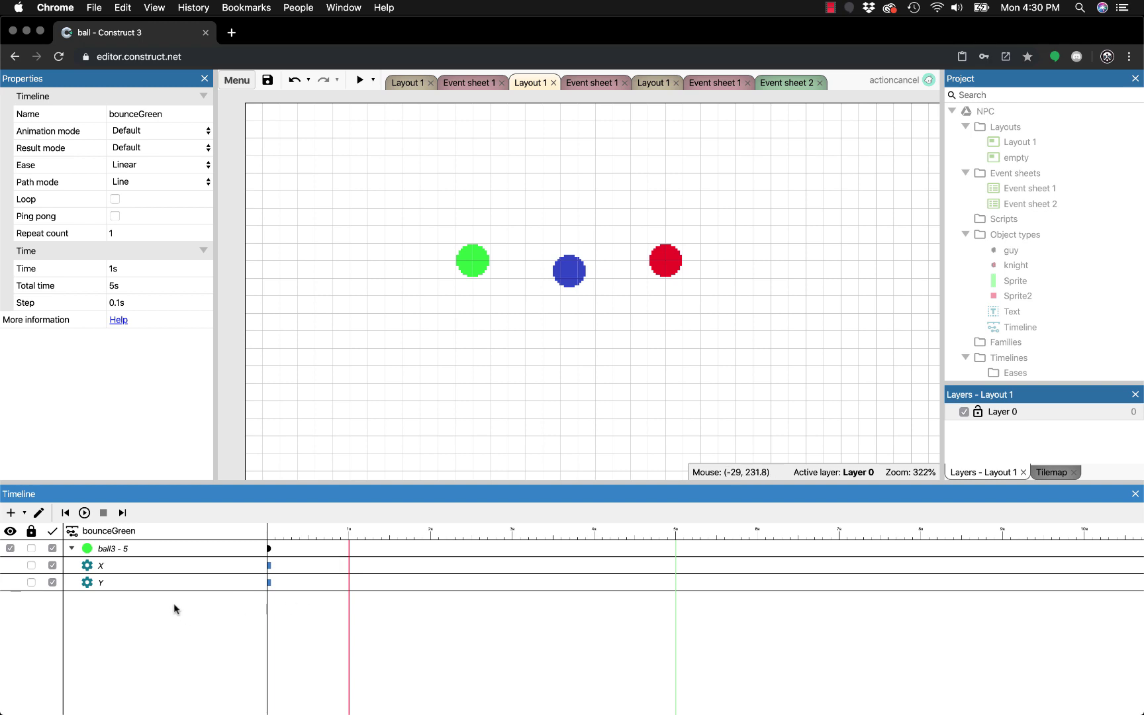
Move the playhead to 0.9s and the end marker to 4.8s, and return them to 1s and 5s.
{"action": "left_click_drag", "start_coordinate": [274, 535], "coordinate": [340, 538]}
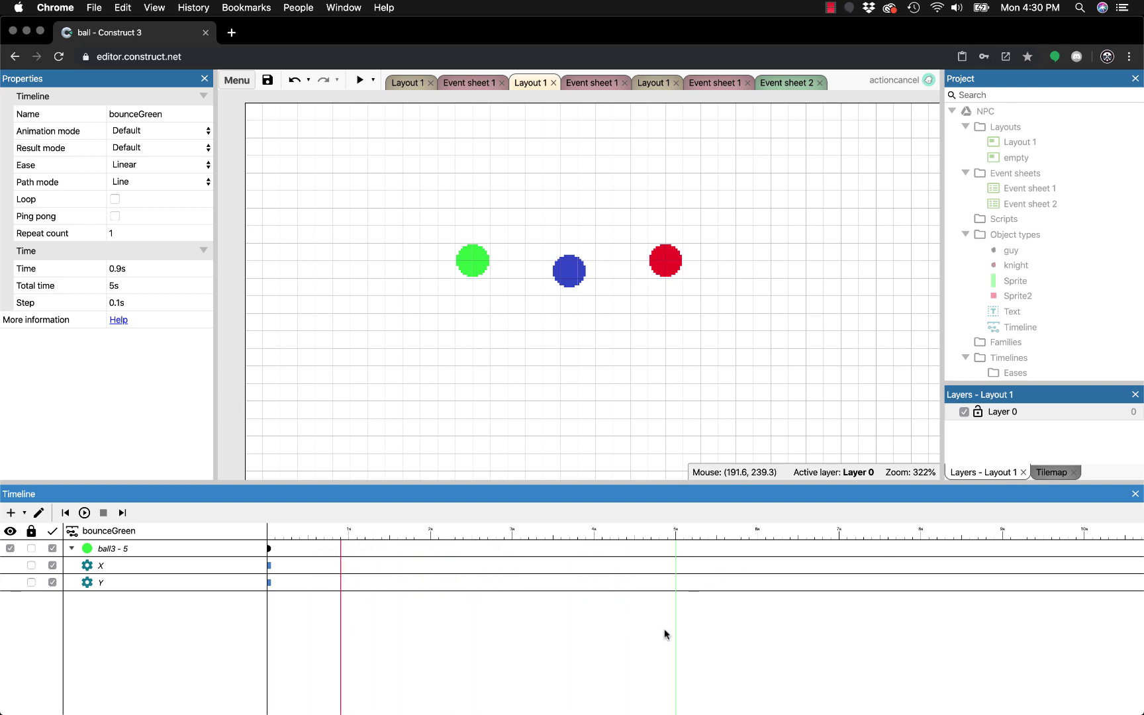
{"action": "mouse_move", "coordinate": [679, 637]}
{"action": "left_mouse_down"}
{"action": "mouse_move", "coordinate": [238, 600]}
{"action": "mouse_move", "coordinate": [710, 612]}
{"action": "mouse_move", "coordinate": [471, 595]}
{"action": "mouse_move", "coordinate": [585, 589]}
{"action": "mouse_move", "coordinate": [651, 572]}
{"action": "left_mouse_up"}
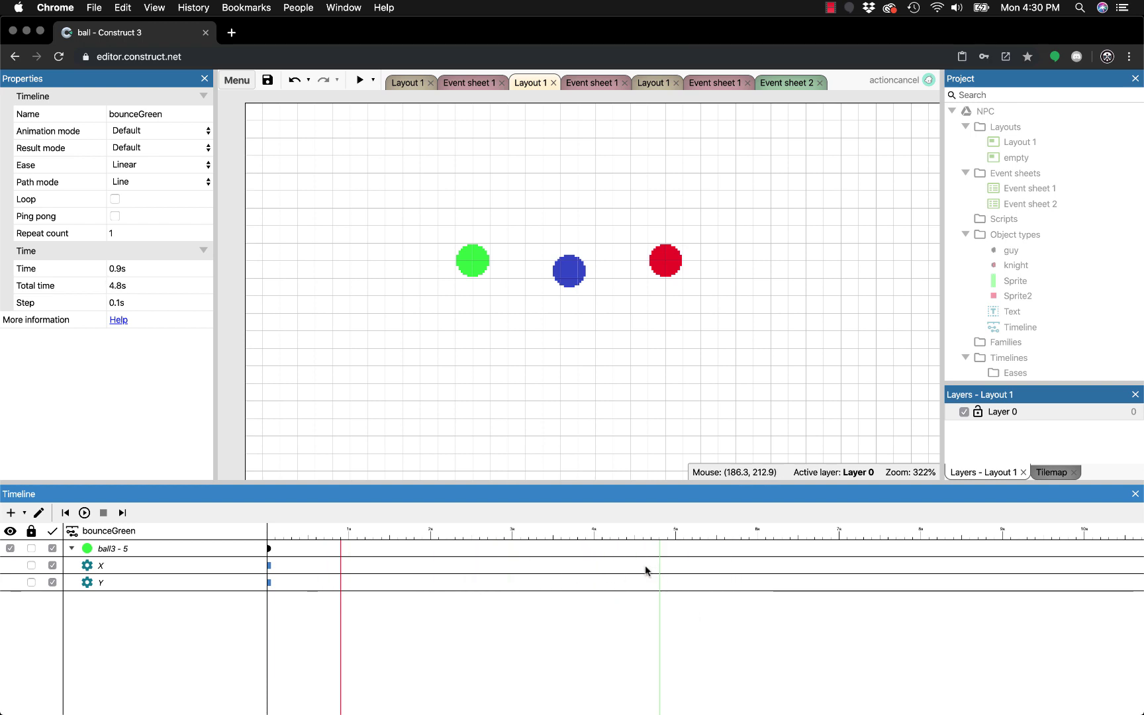
{"action": "left_click_drag", "start_coordinate": [664, 615], "coordinate": [675, 614]}
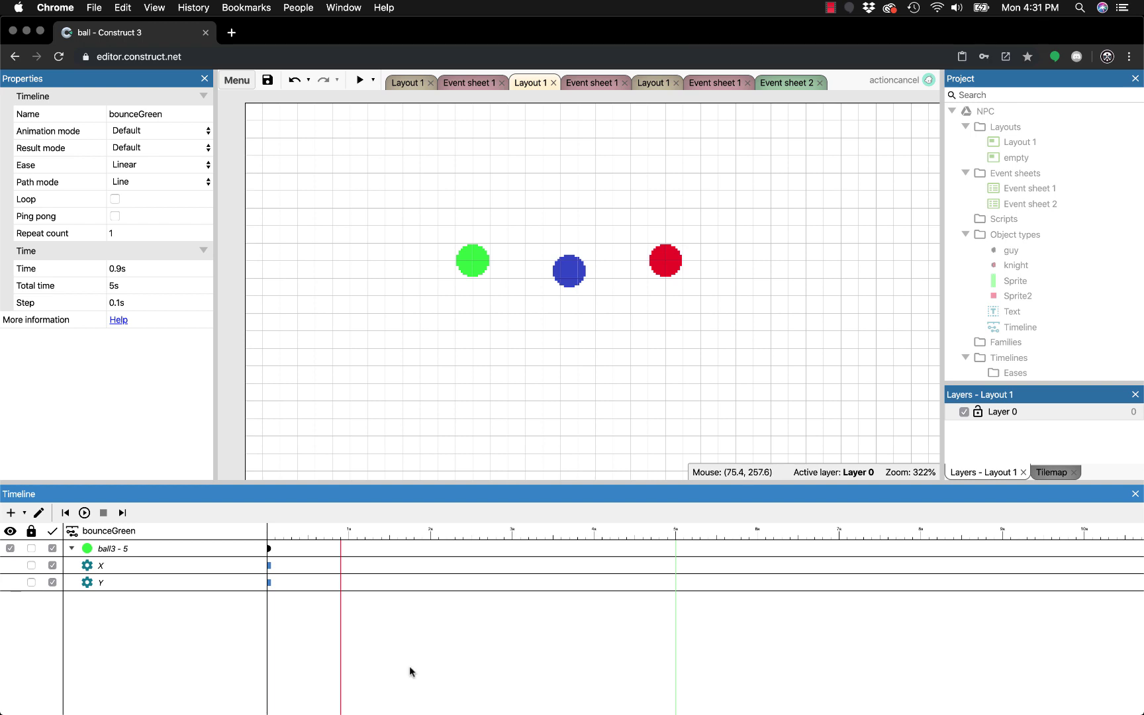
{"action": "left_click_drag", "start_coordinate": [340, 563], "coordinate": [348, 564]}
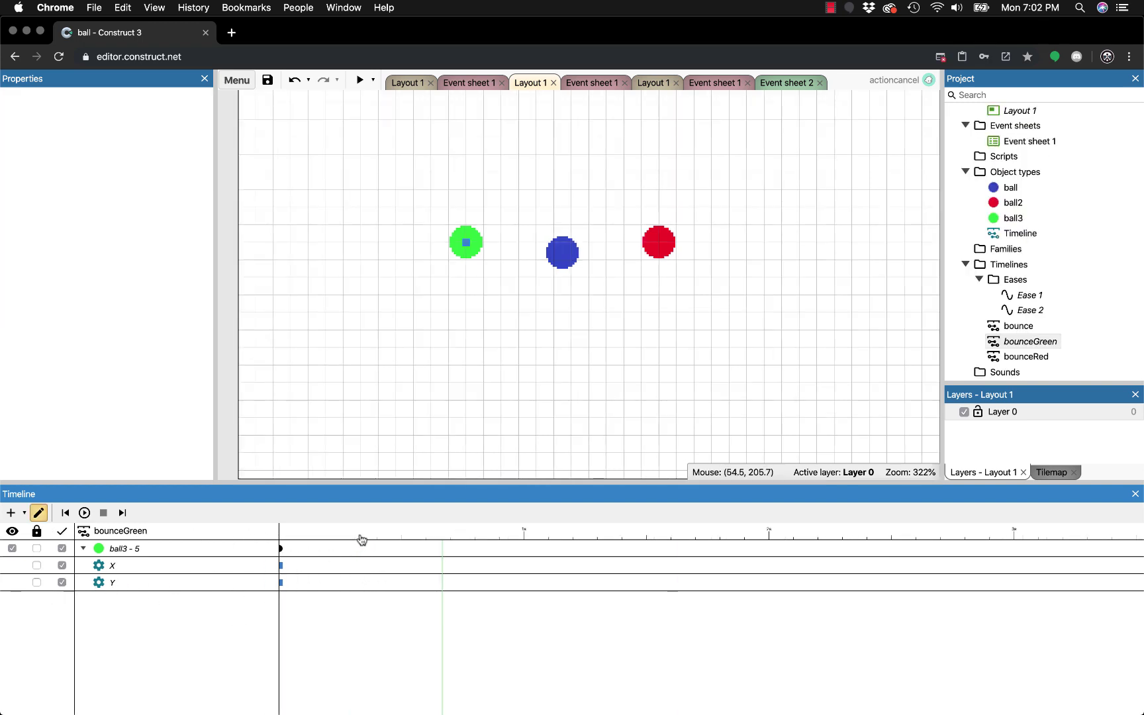
Try to add a keyframe on ball3's X track near the 1s mark.
{"action": "left_click", "coordinate": [355, 538]}
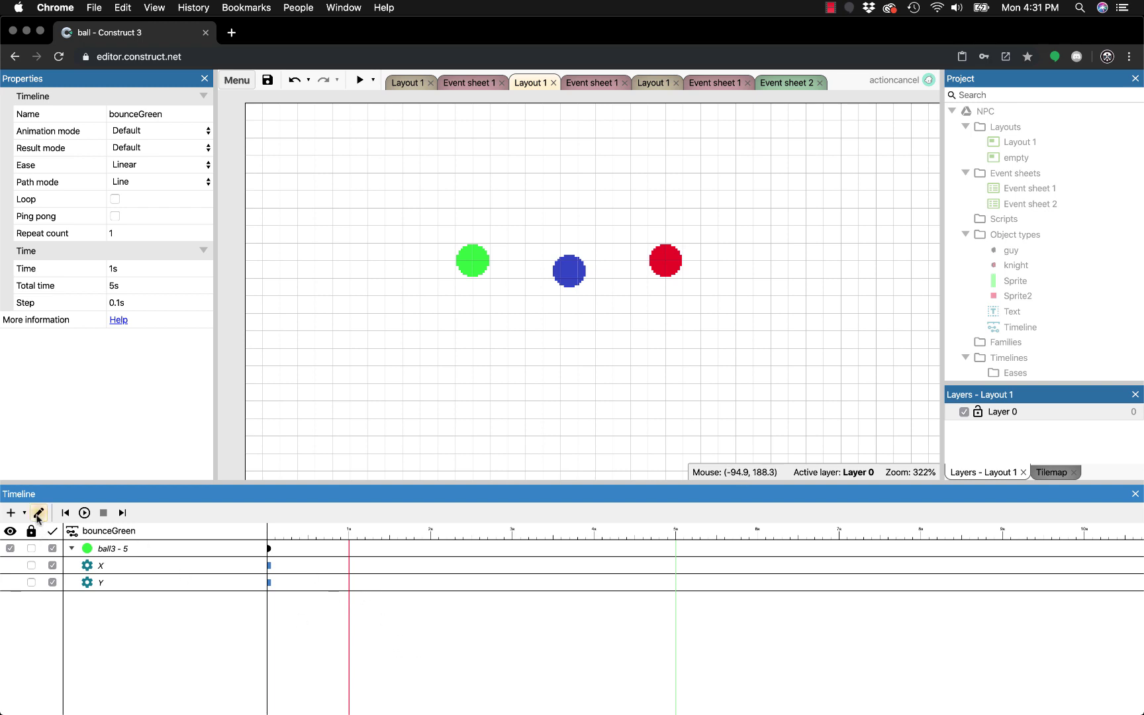
{"action": "left_click", "coordinate": [339, 582]}
{"action": "double_click", "coordinate": [341, 566]}
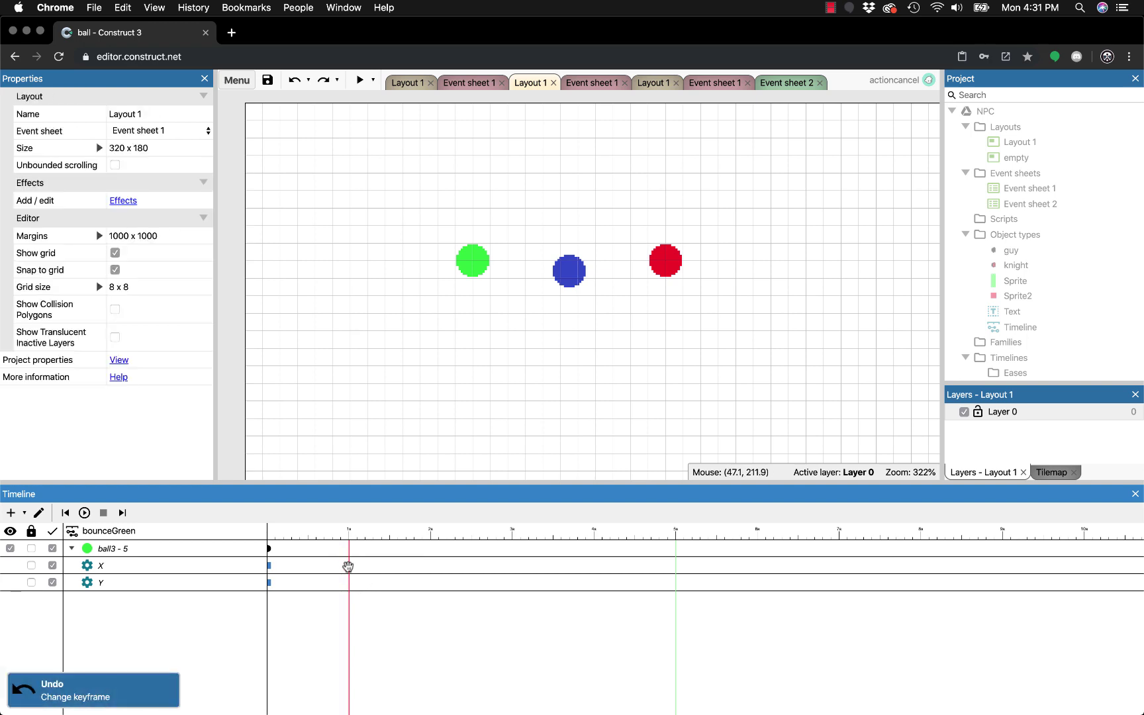
{"action": "right_click", "coordinate": [349, 566]}
{"action": "left_click", "coordinate": [357, 573]}
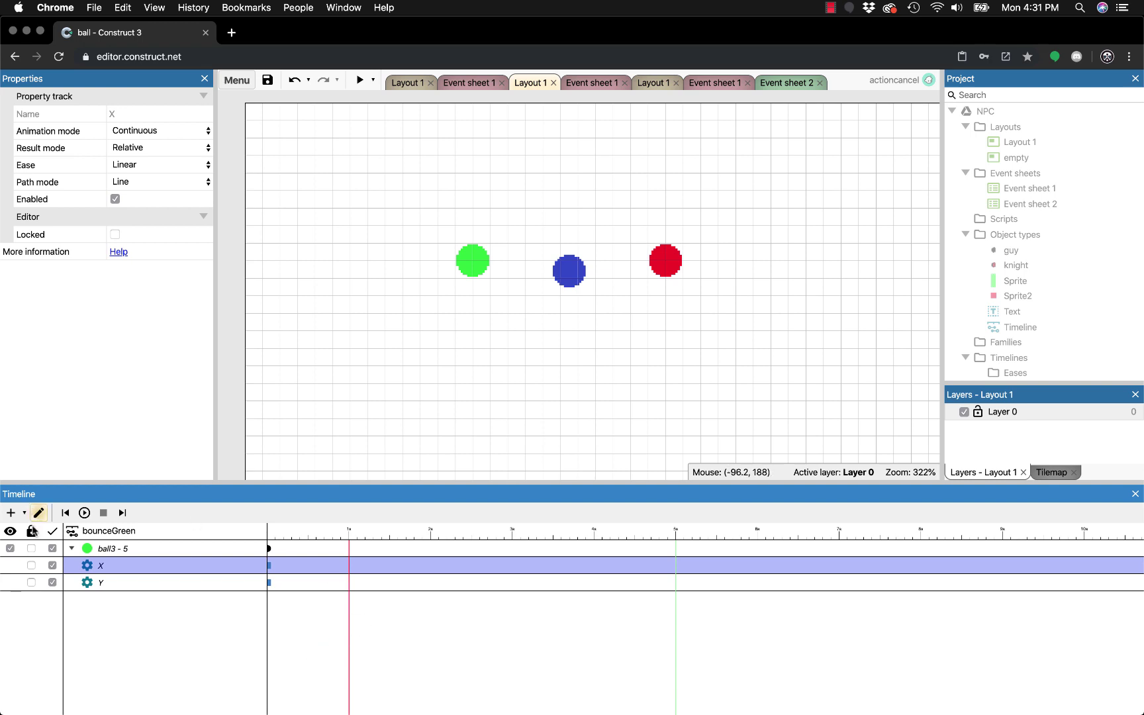
Turn on edit mode for the bounceGreen timeline.
{"action": "left_click", "coordinate": [38, 514]}
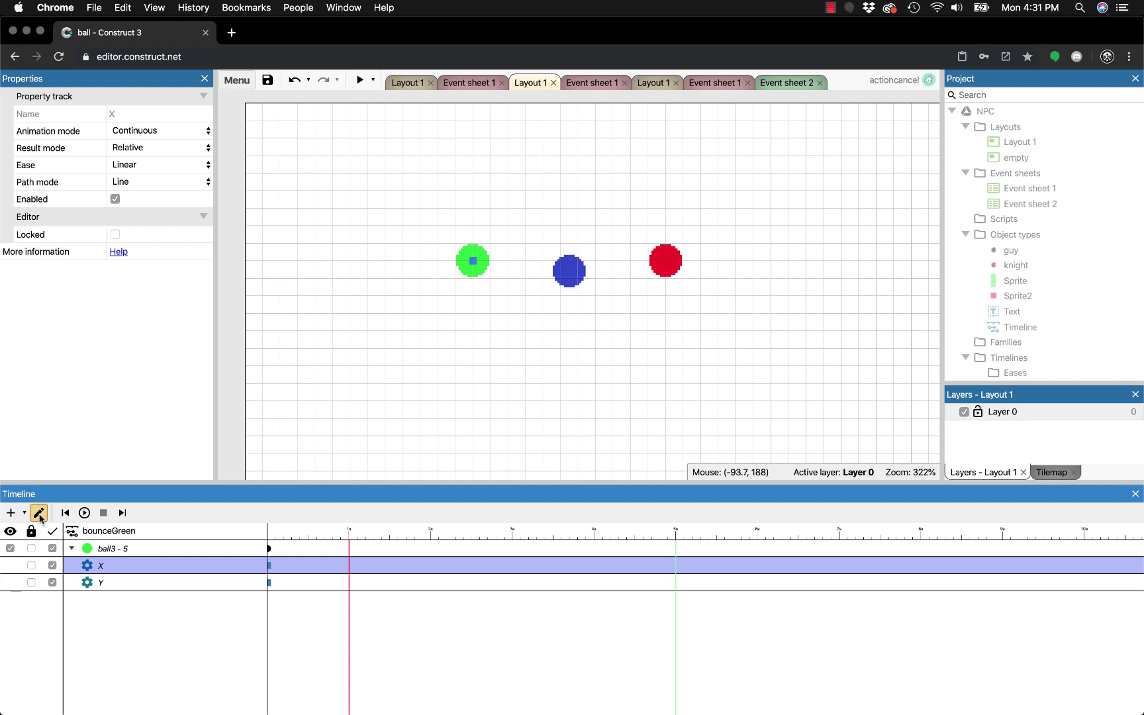
Try setting keyframes on ball3's tracks at 1s and on its Y track at 2.4s and 3.1s.
{"action": "right_click", "coordinate": [349, 584]}
{"action": "left_click", "coordinate": [402, 501]}
{"action": "left_click", "coordinate": [350, 582]}
{"action": "left_click_drag", "start_coordinate": [352, 543], "coordinate": [463, 539]}
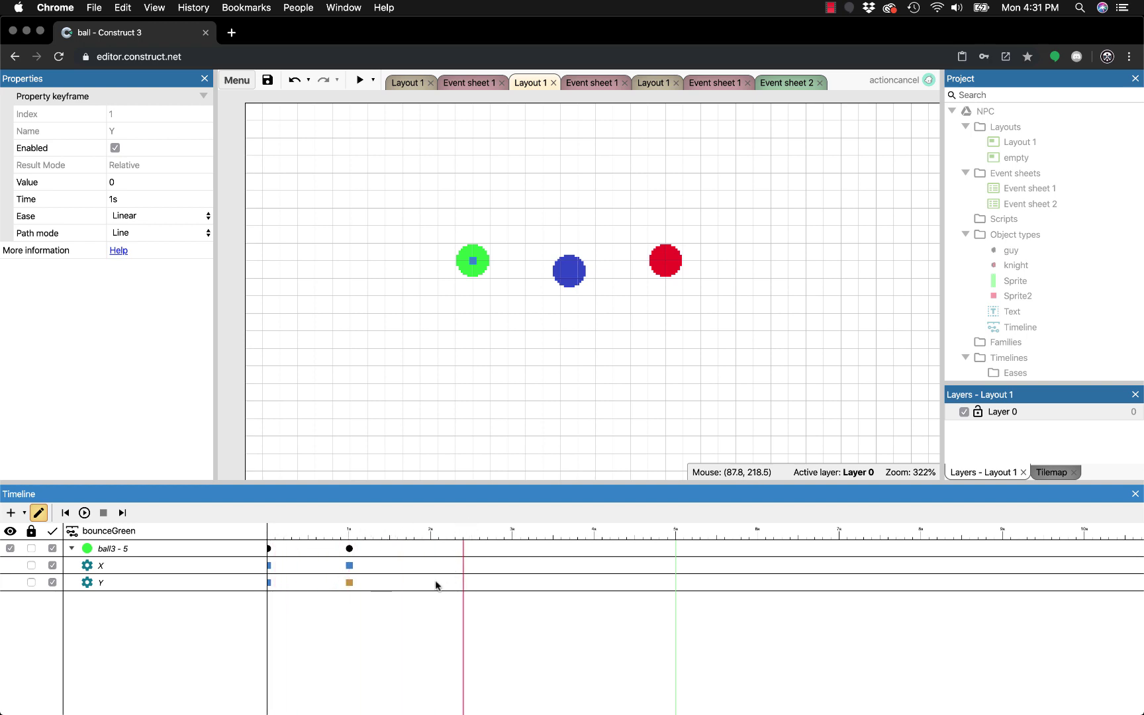
{"action": "right_click", "coordinate": [436, 583]}
{"action": "left_click", "coordinate": [476, 620]}
{"action": "left_click", "coordinate": [466, 587]}
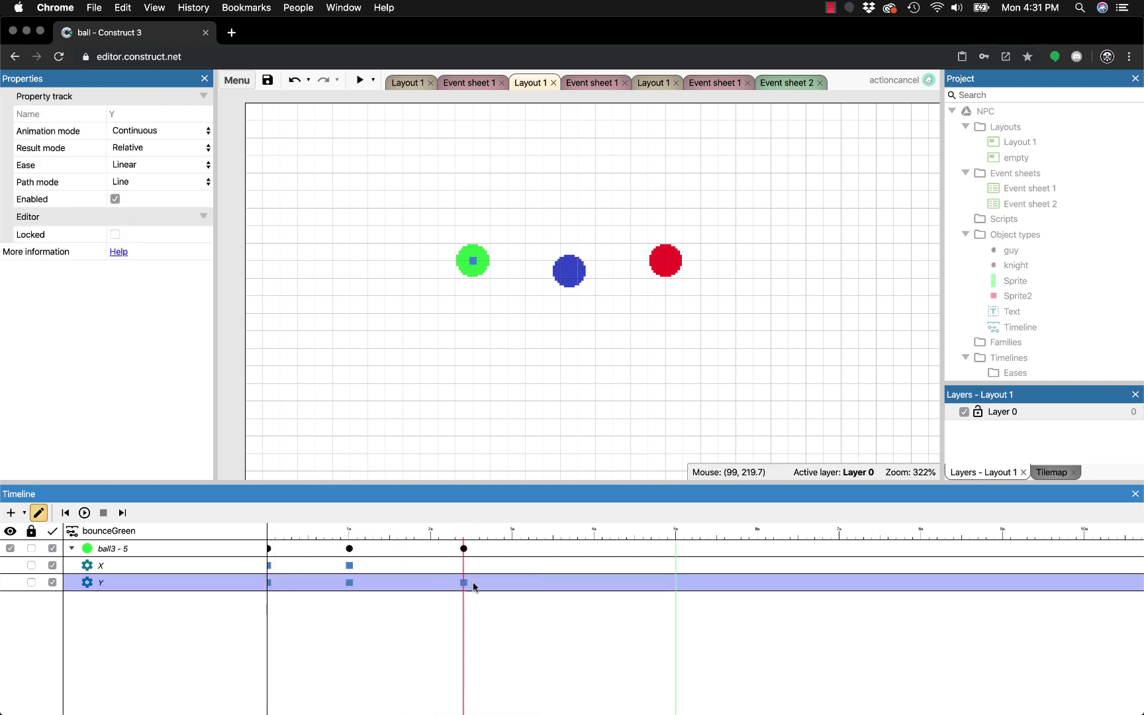
{"action": "left_click_drag", "start_coordinate": [464, 612], "coordinate": [523, 594]}
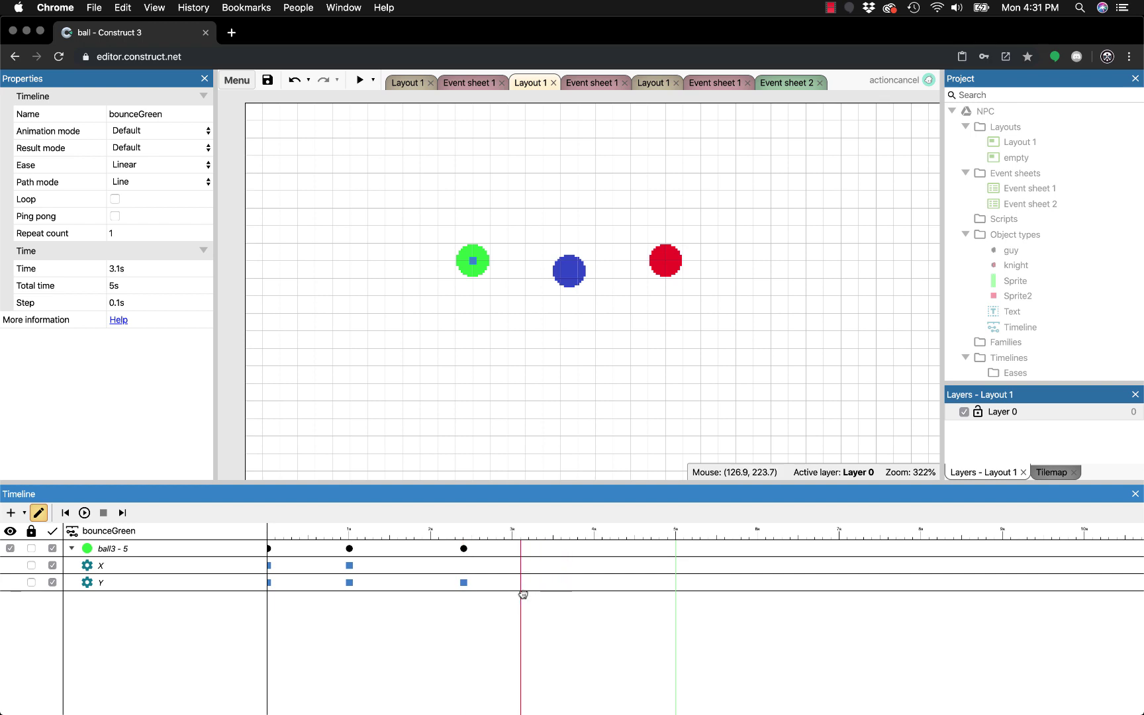
{"action": "right_click", "coordinate": [525, 586]}
{"action": "left_click", "coordinate": [566, 501]}
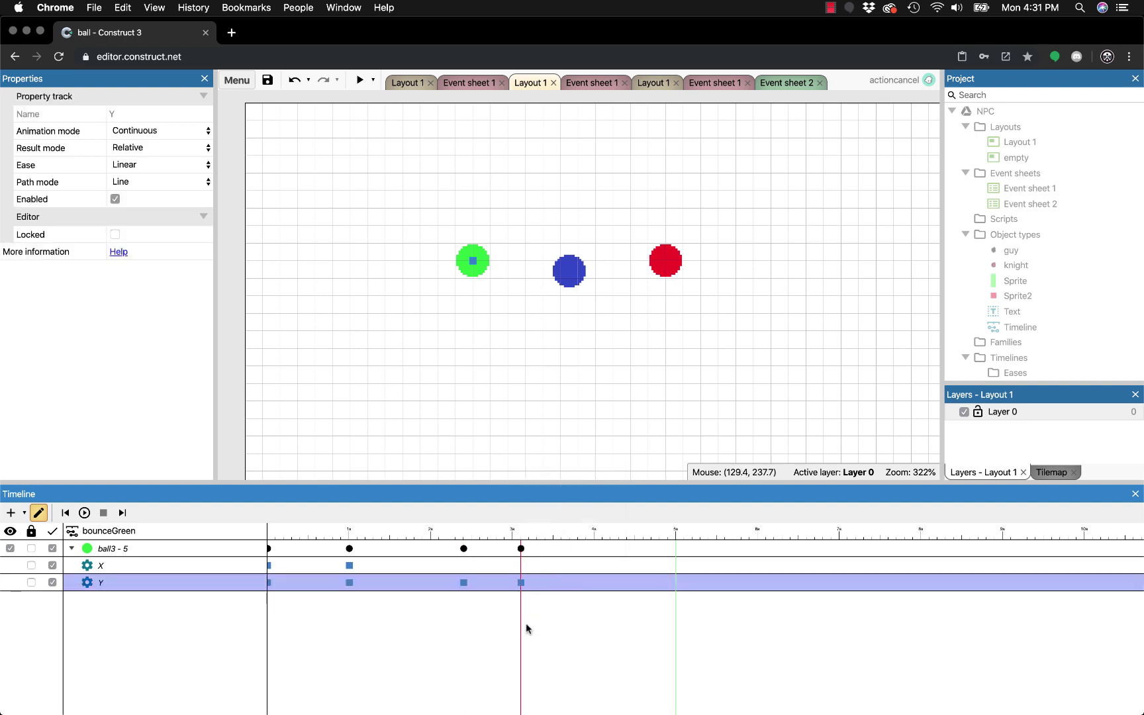
Undo all the added keyframes and playhead moves, back to the playhead at 1s.
{"action": "left_click_drag", "start_coordinate": [523, 626], "coordinate": [294, 611]}
{"action": "key", "text": "super+z"}
{"action": "key", "text": "super+z"}
{"action": "key", "text": "super+z"}
{"action": "key", "text": "super+z"}
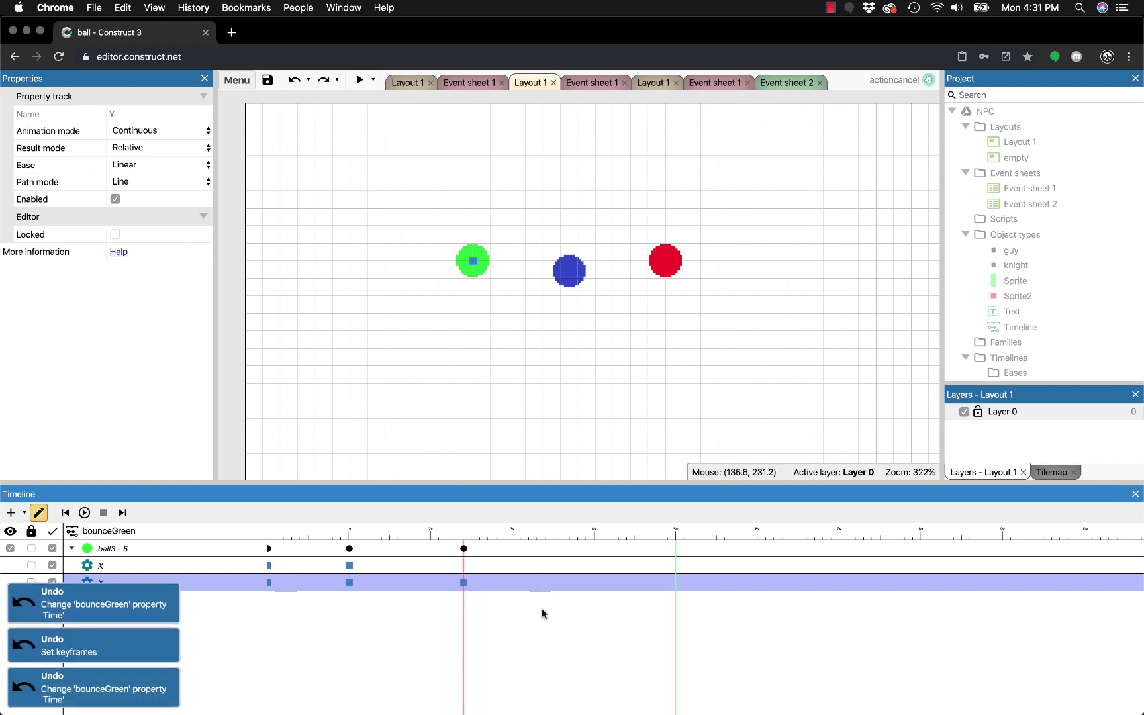
{"action": "key", "text": "super+z"}
{"action": "key", "text": "super+z"}
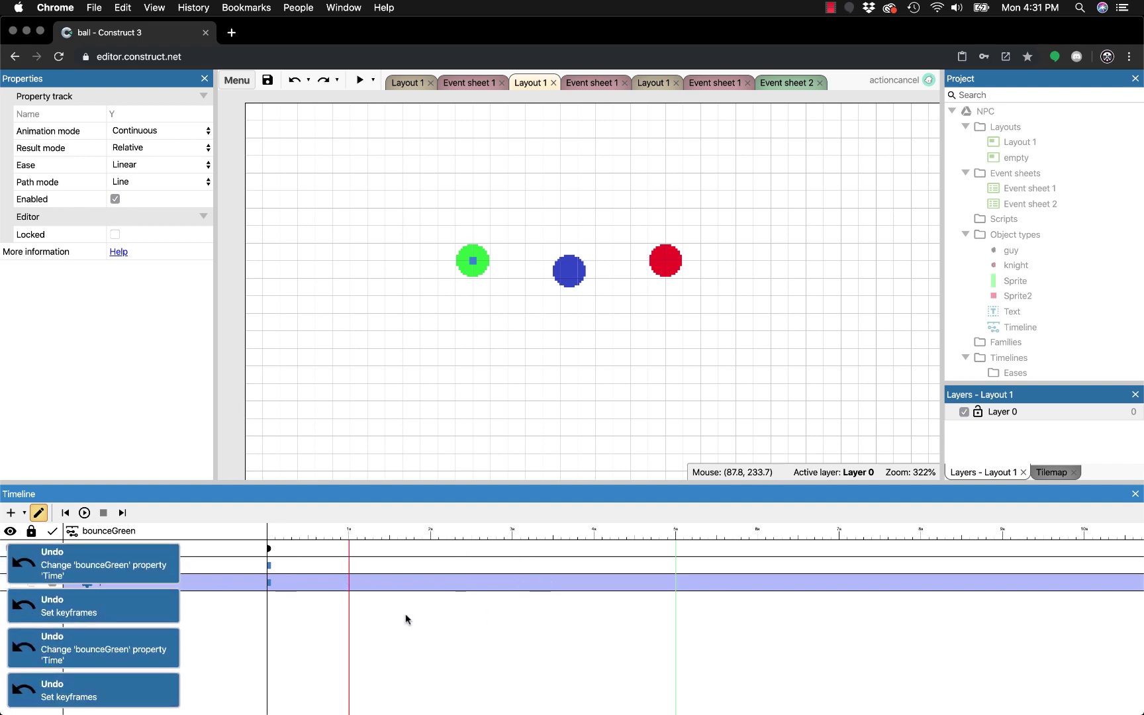
With the playhead at 1s, move the green ball straight down to position 104, 128.
{"action": "left_click_drag", "start_coordinate": [277, 532], "coordinate": [348, 581]}
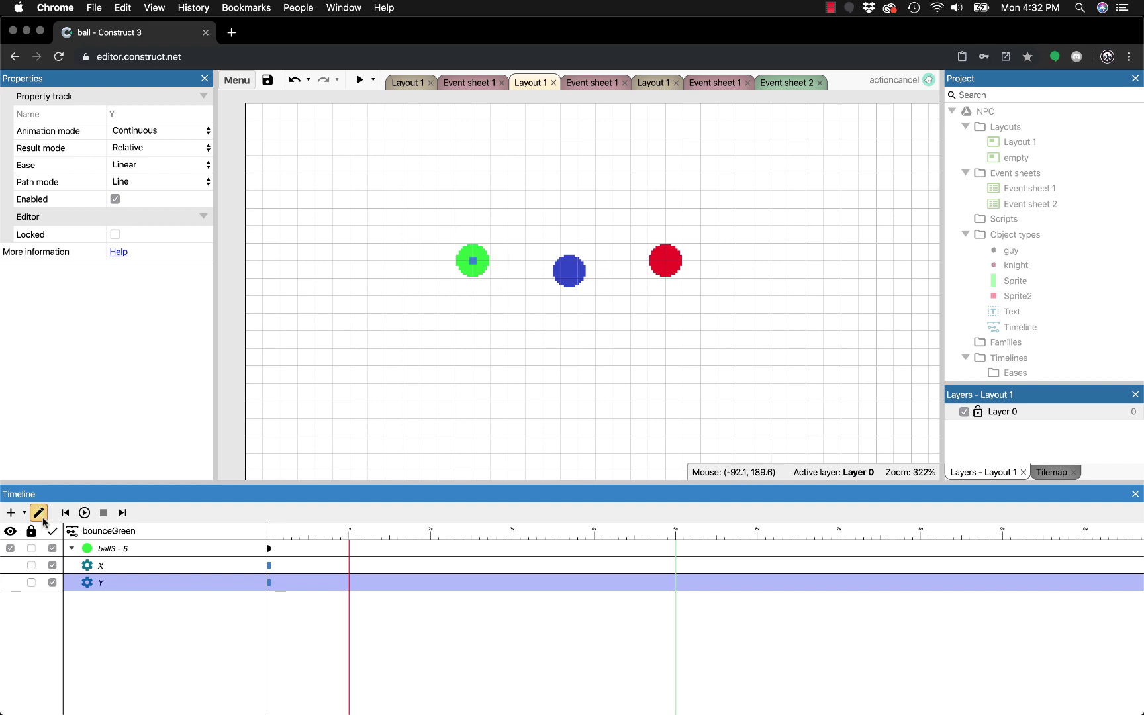
{"action": "left_click", "coordinate": [483, 259]}
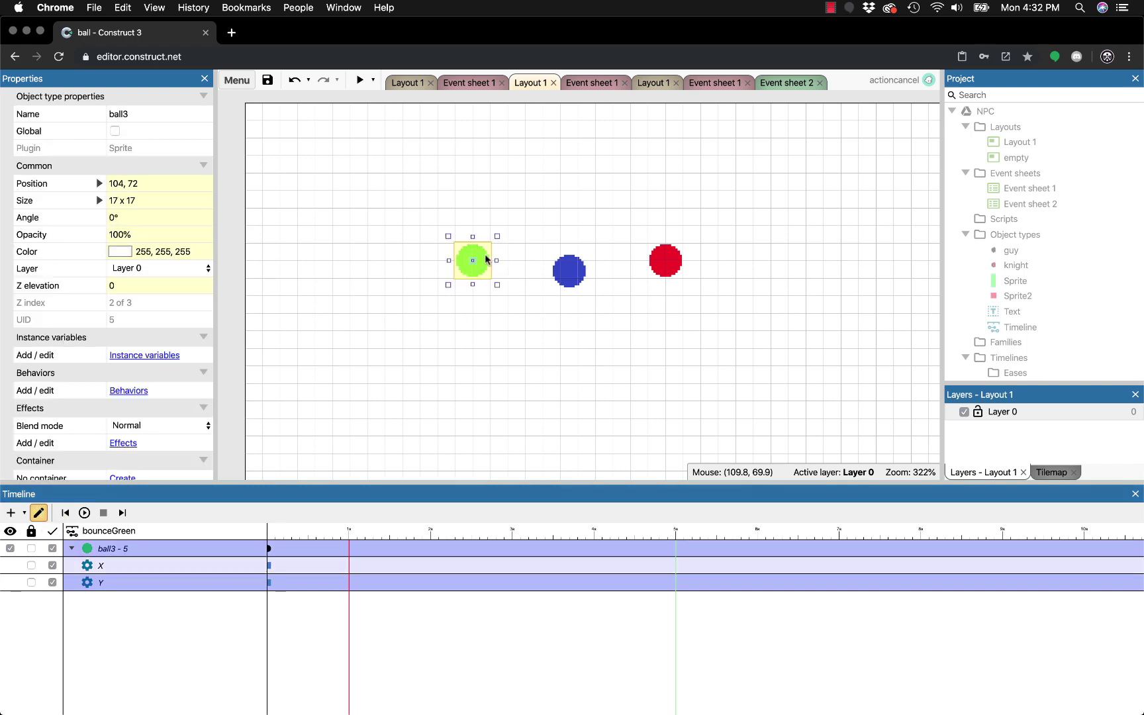
{"action": "left_click_drag", "start_coordinate": [486, 260], "coordinate": [484, 380]}
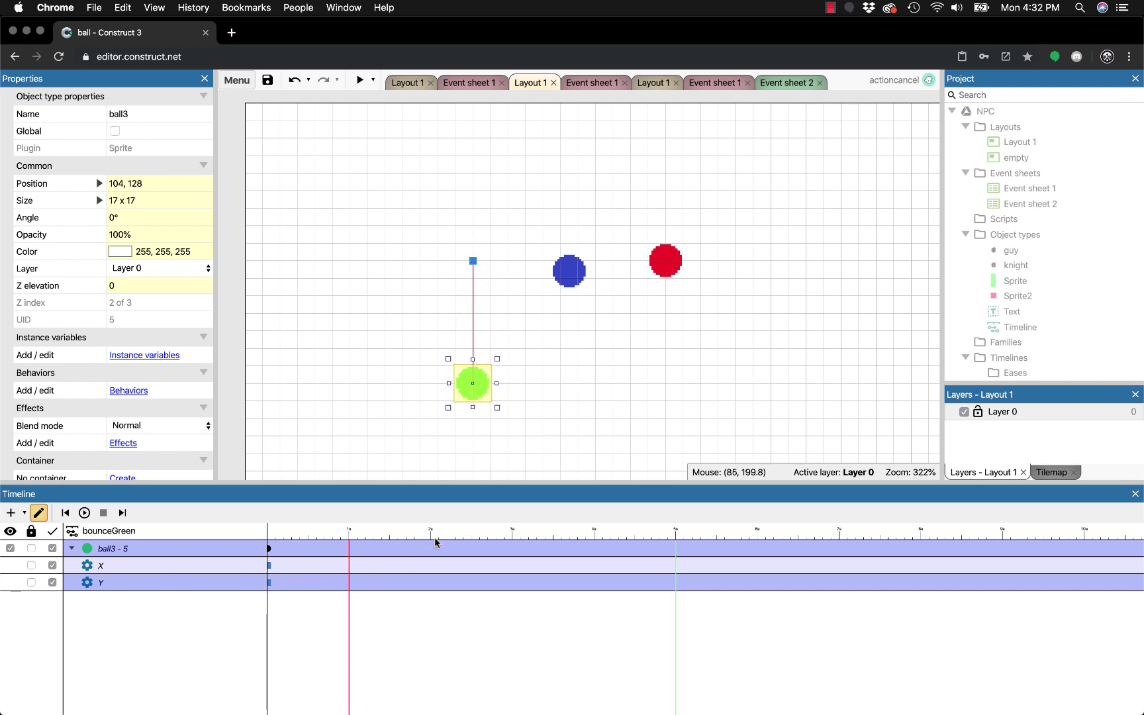
{"action": "mouse_move", "coordinate": [351, 551]}
{"action": "left_mouse_down"}
{"action": "mouse_move", "coordinate": [291, 550]}
{"action": "mouse_move", "coordinate": [352, 549]}
{"action": "left_mouse_up"}
{"action": "left_click", "coordinate": [319, 621]}
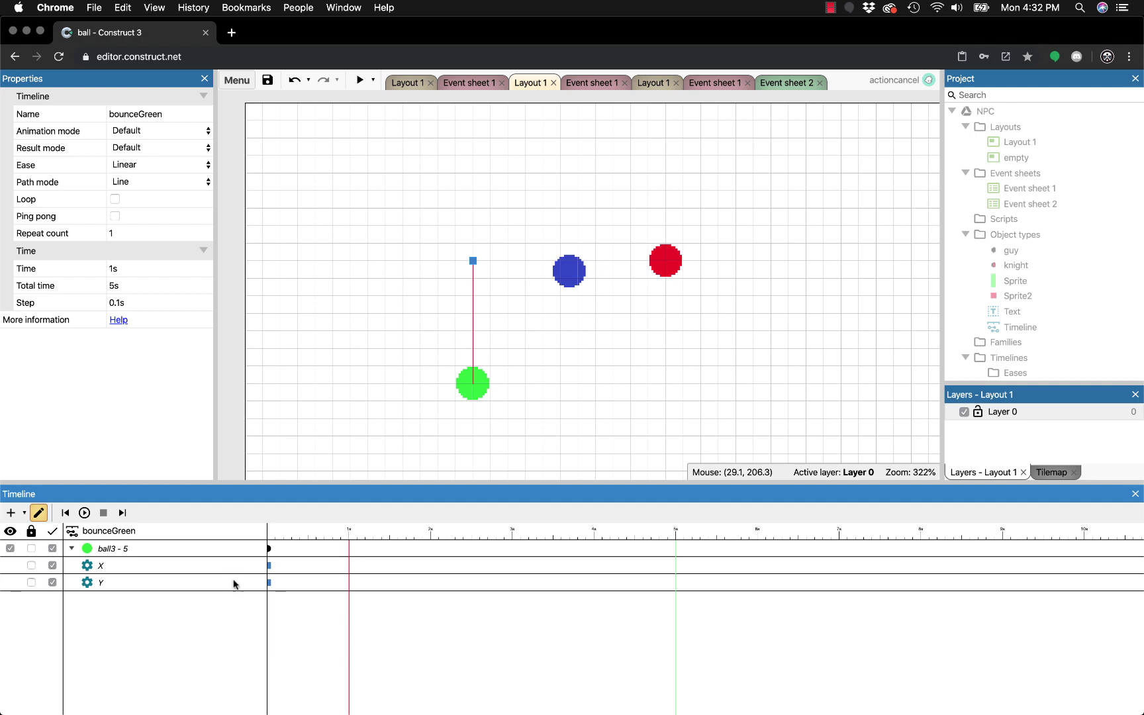
Set a keyframe on ball3's Y track at 1s.
{"action": "left_click", "coordinate": [171, 550]}
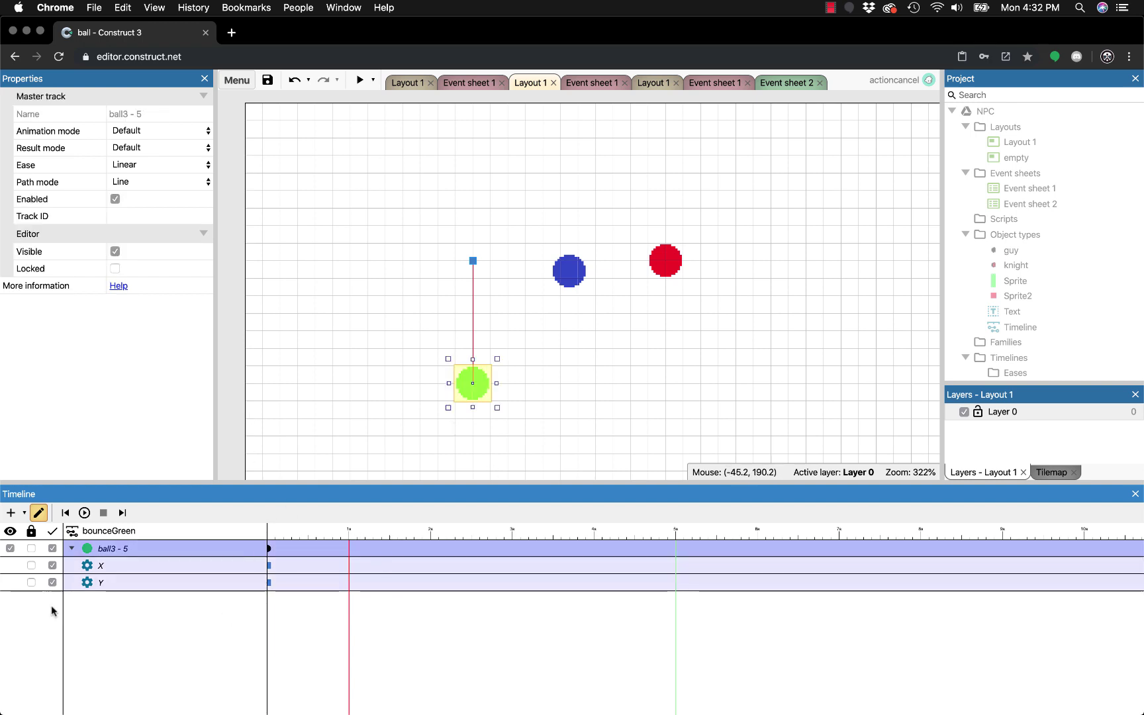
{"action": "left_click", "coordinate": [199, 592]}
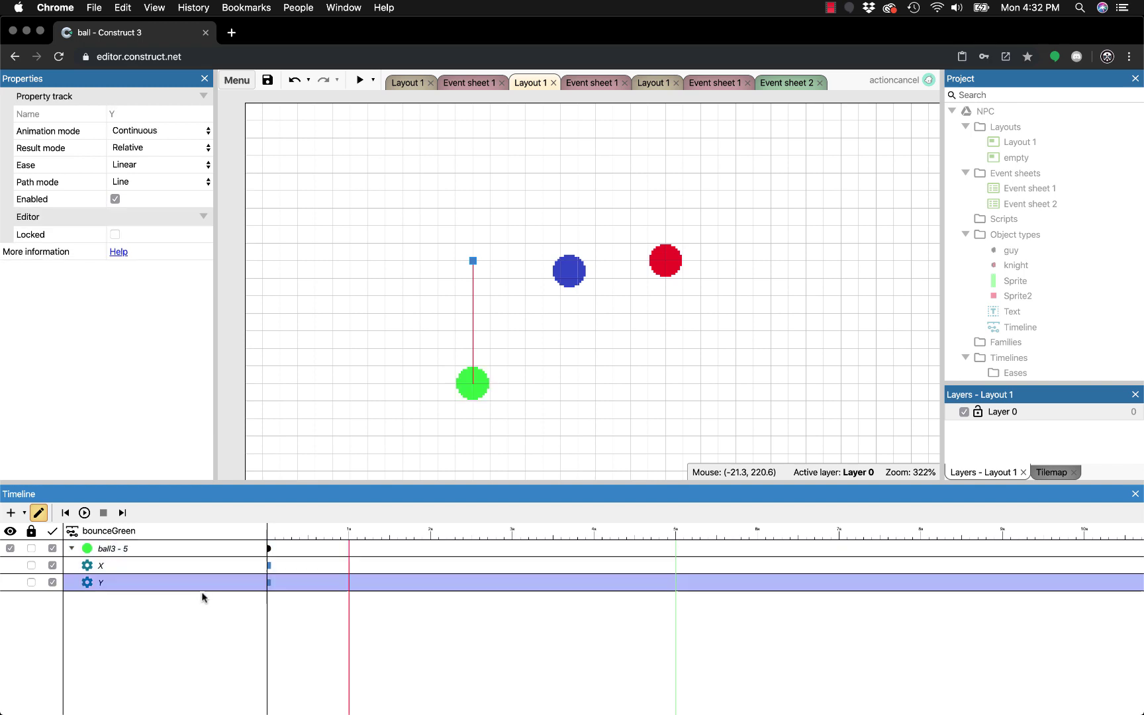
{"action": "left_click", "coordinate": [190, 580]}
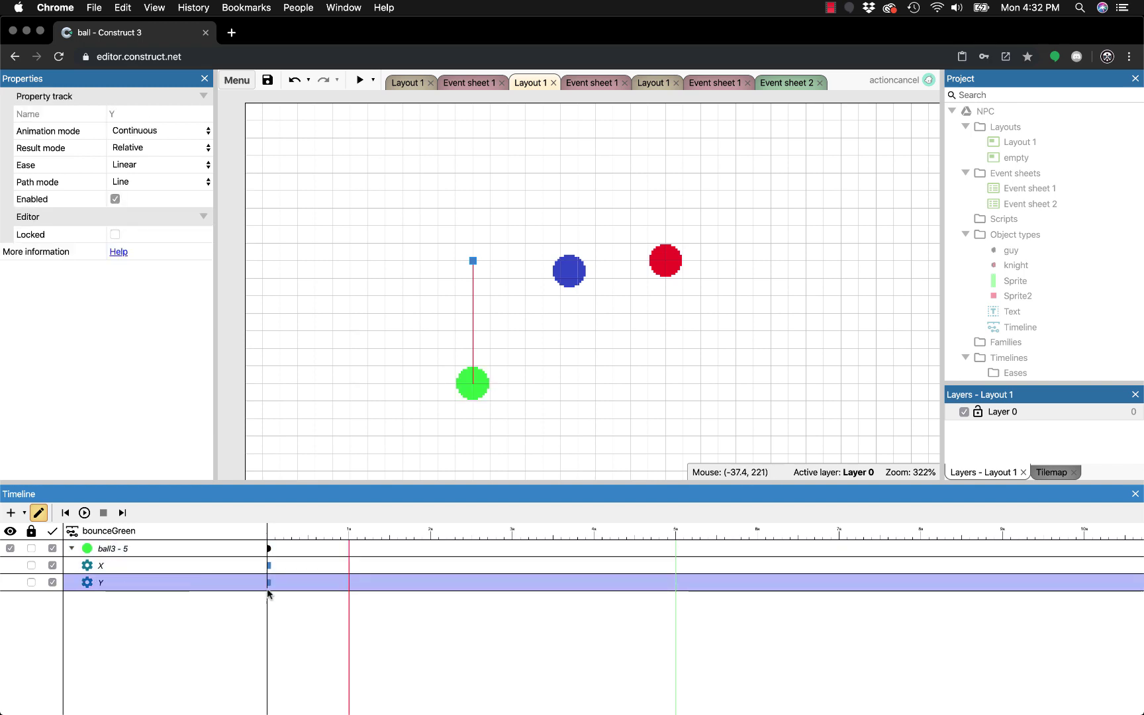
{"action": "right_click", "coordinate": [350, 583]}
{"action": "left_click", "coordinate": [396, 494]}
{"action": "left_click", "coordinate": [373, 613]}
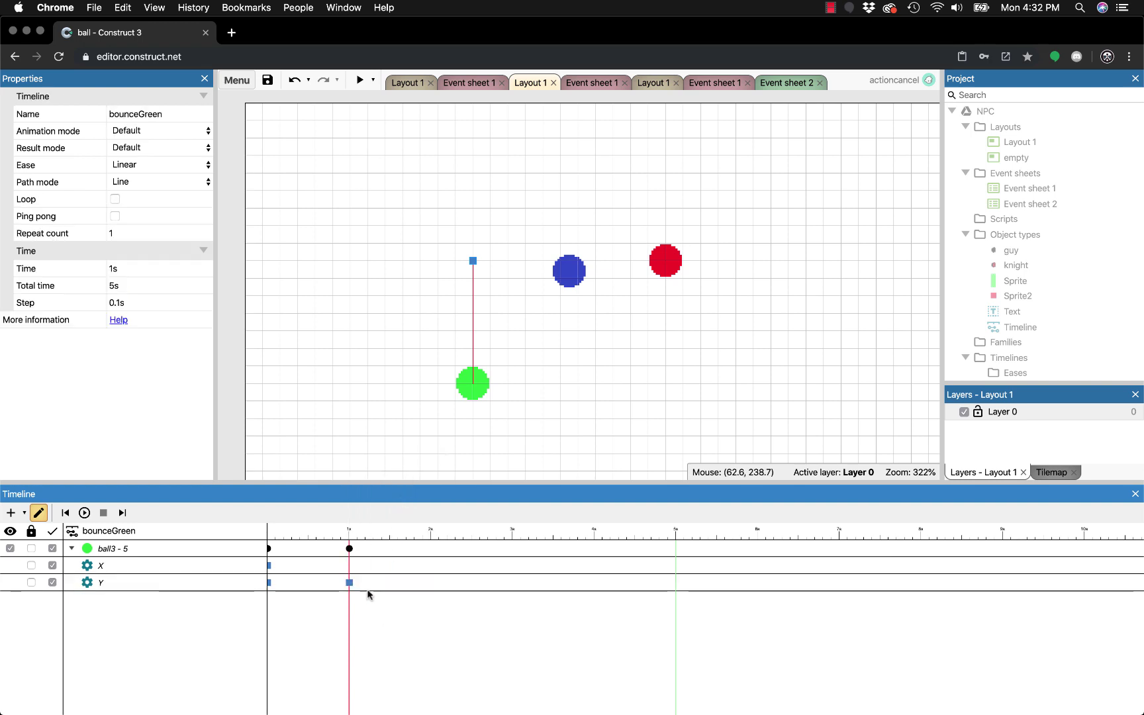
{"action": "mouse_move", "coordinate": [350, 552]}
{"action": "left_mouse_down"}
{"action": "mouse_move", "coordinate": [425, 549]}
{"action": "mouse_move", "coordinate": [328, 550]}
{"action": "mouse_move", "coordinate": [486, 551]}
{"action": "mouse_move", "coordinate": [331, 549]}
{"action": "mouse_move", "coordinate": [437, 548]}
{"action": "mouse_move", "coordinate": [349, 548]}
{"action": "left_mouse_up"}
{"action": "left_click", "coordinate": [379, 602]}
{"action": "left_click", "coordinate": [416, 634]}
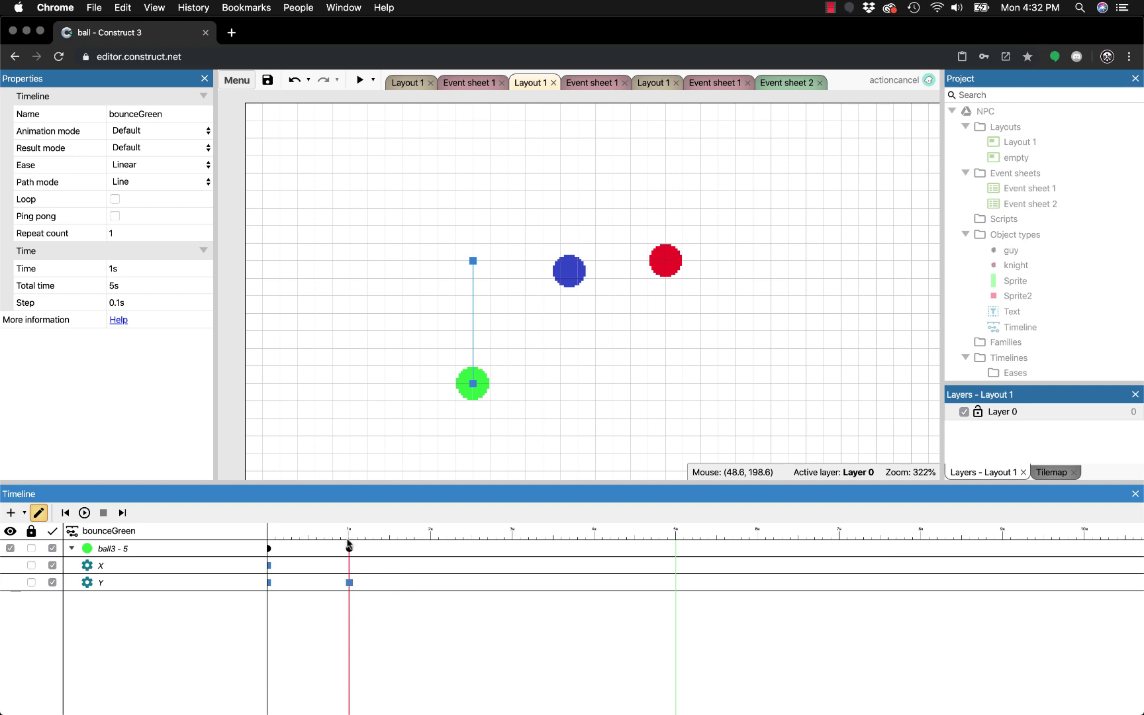
Set a Y keyframe for ball3 at 2s and move the green ball back up to 104, 72.
{"action": "left_click_drag", "start_coordinate": [350, 646], "coordinate": [431, 636]}
{"action": "right_click", "coordinate": [432, 582]}
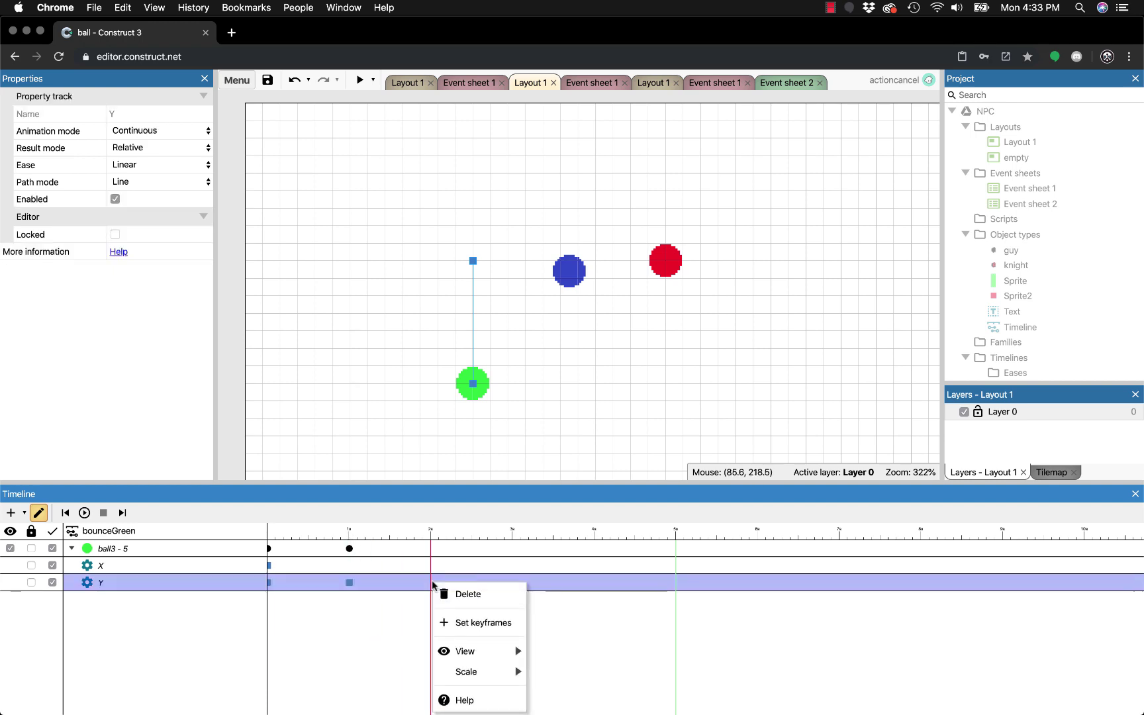
{"action": "left_click", "coordinate": [461, 623]}
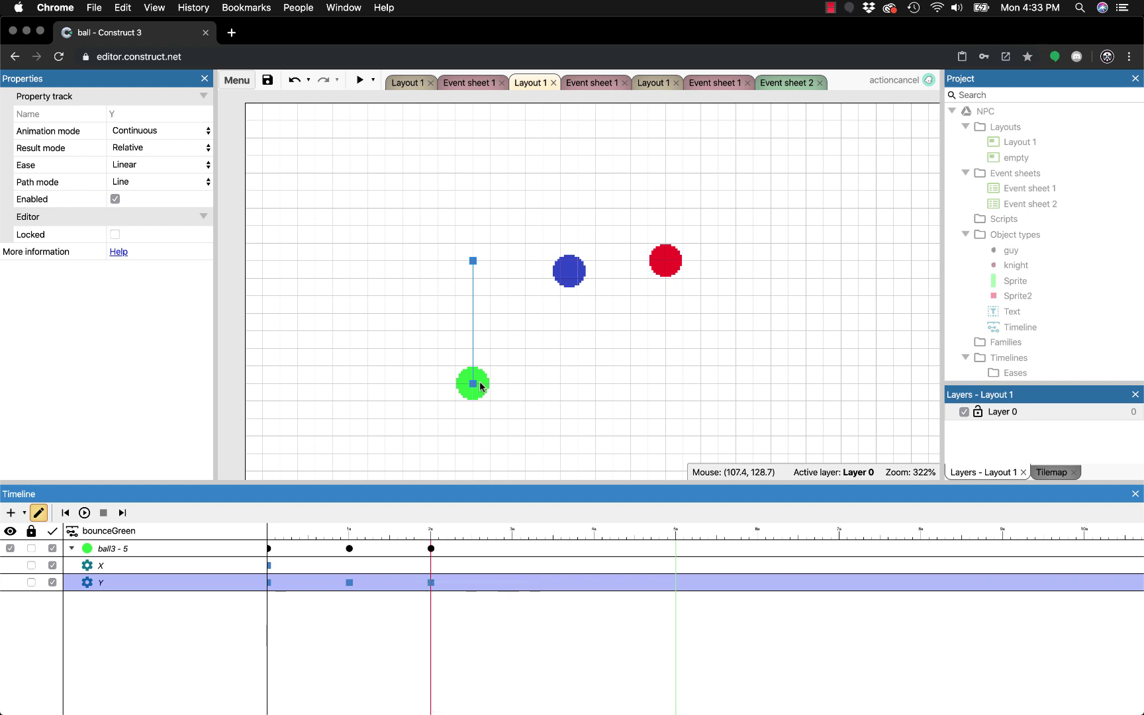
{"action": "left_click_drag", "start_coordinate": [483, 386], "coordinate": [488, 265]}
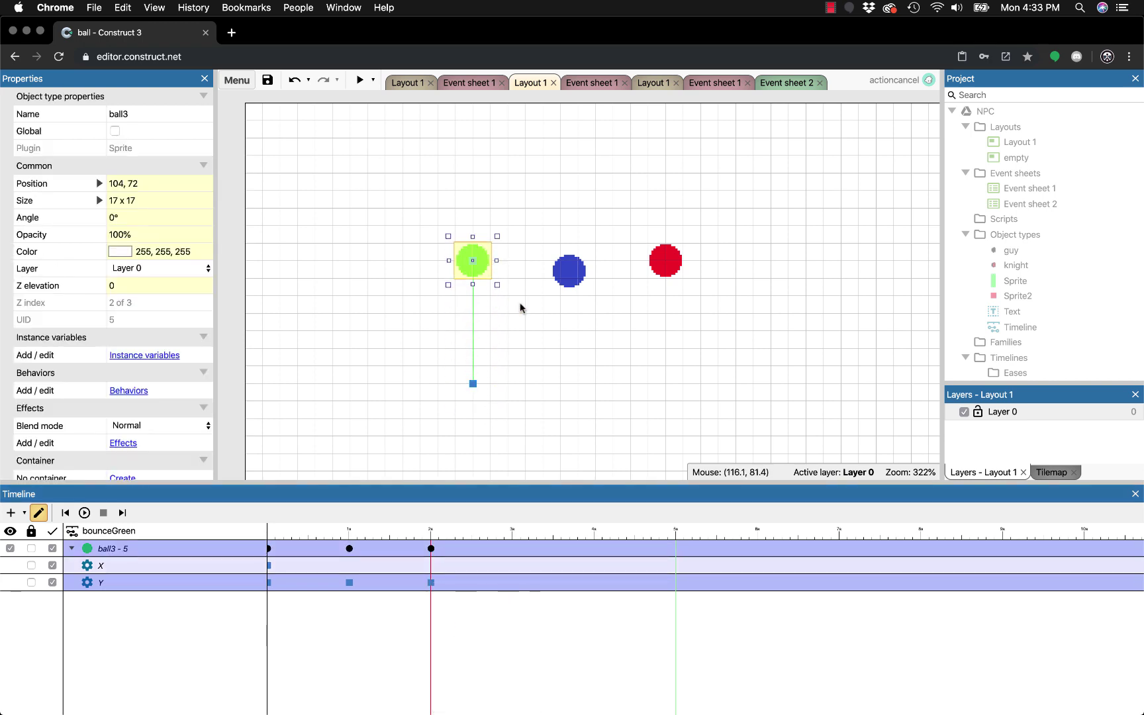
{"action": "left_click", "coordinate": [516, 303]}
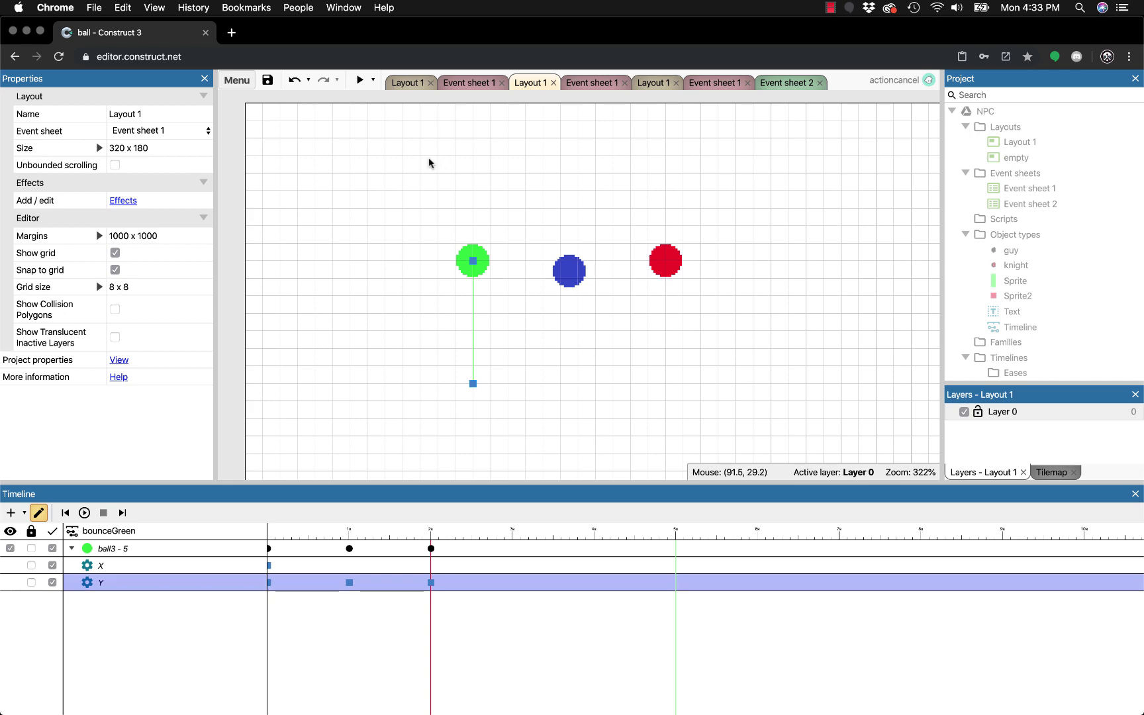
Collapse the NPC and New project trees, preview the ball layout, and close the preview.
{"action": "left_click", "coordinate": [952, 110]}
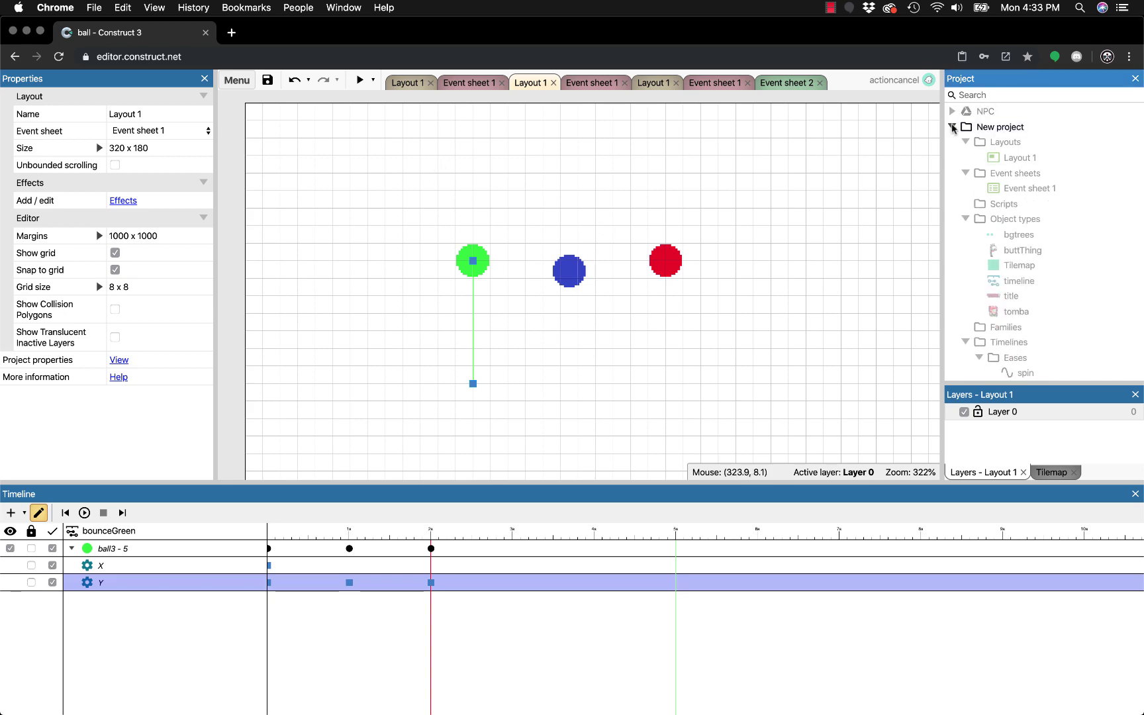
{"action": "left_click", "coordinate": [359, 79]}
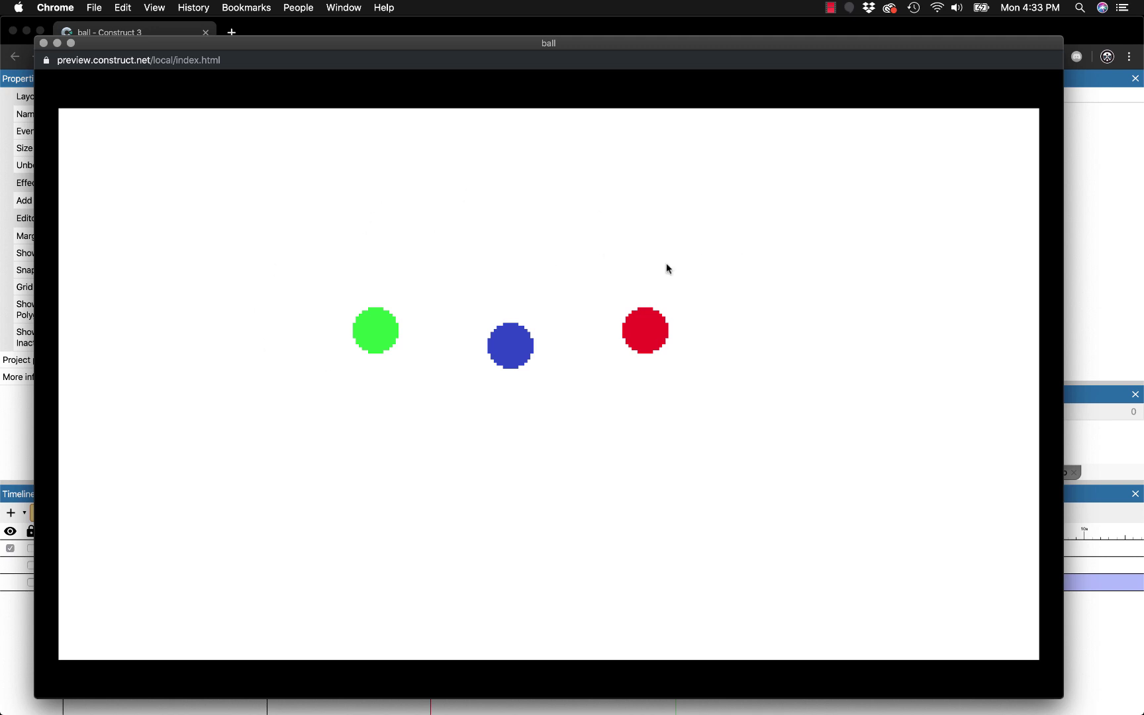
{"action": "left_click", "coordinate": [43, 43]}
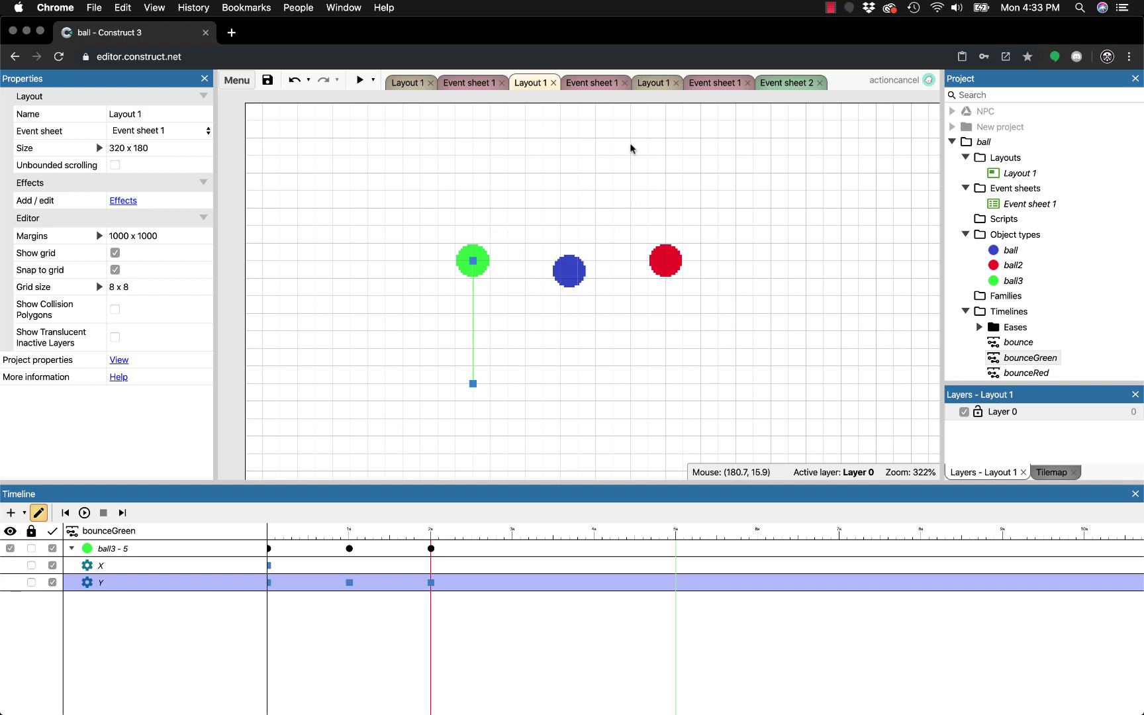
Open the ball project's Event sheet 1 and look through the ball object's actions for the On start of layout event.
{"action": "left_click", "coordinate": [598, 85]}
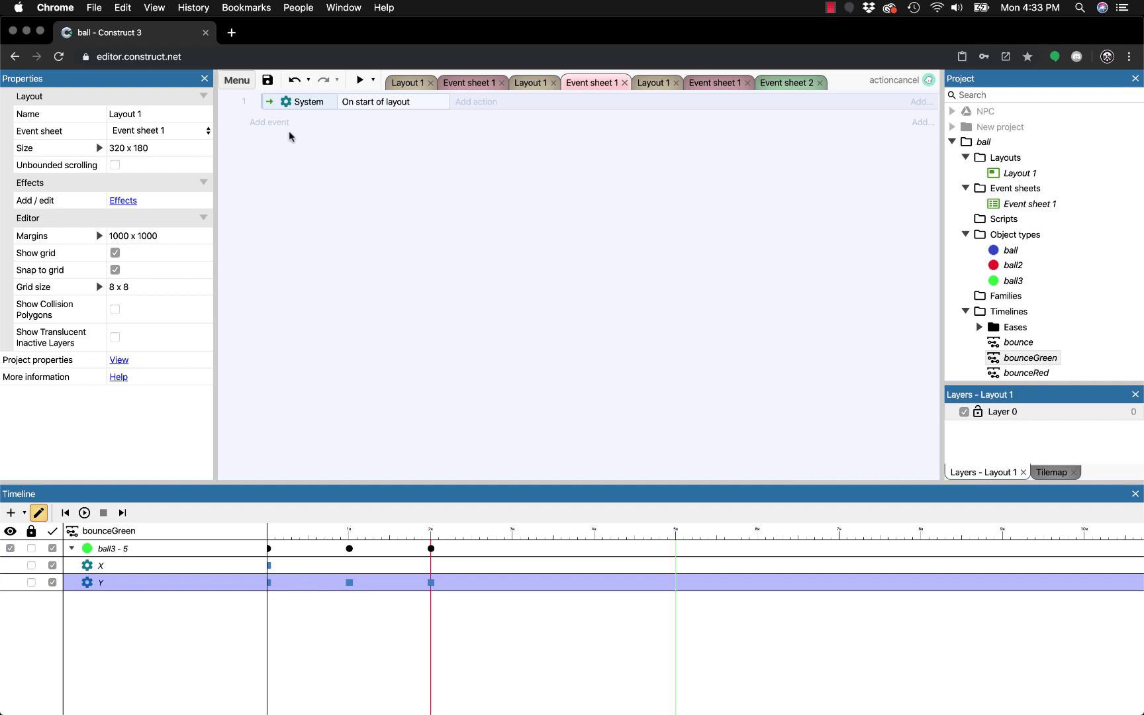
{"action": "left_click", "coordinate": [279, 108]}
{"action": "left_click", "coordinate": [317, 159]}
{"action": "left_click", "coordinate": [279, 107]}
{"action": "left_click", "coordinate": [511, 189]}
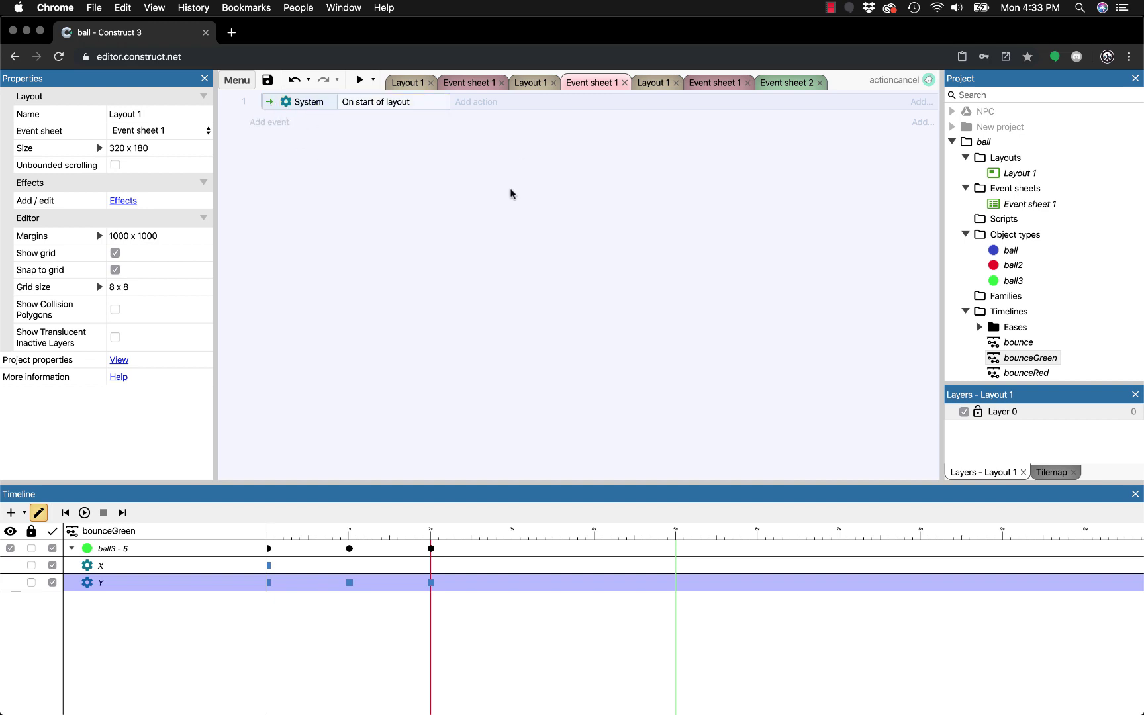
{"action": "left_click", "coordinate": [486, 104]}
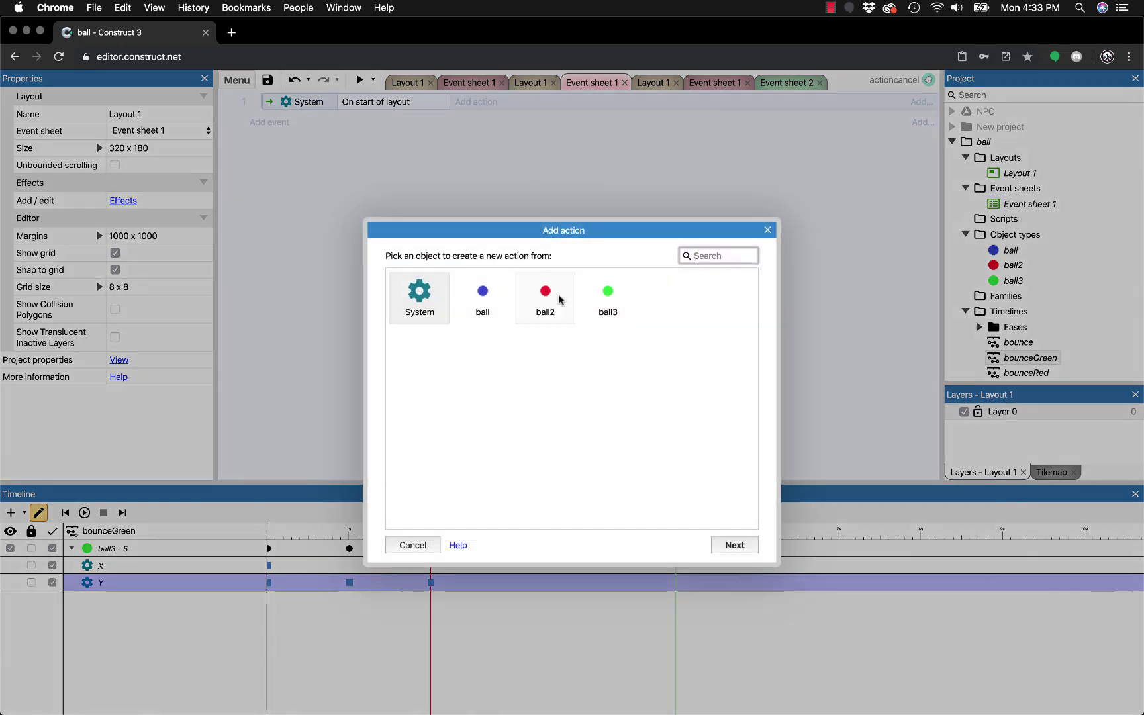
{"action": "left_click", "coordinate": [483, 306]}
{"action": "double_click", "coordinate": [483, 307]}
{"action": "scroll", "coordinate": [585, 362], "scroll_direction": "down", "scroll_amount": 5}
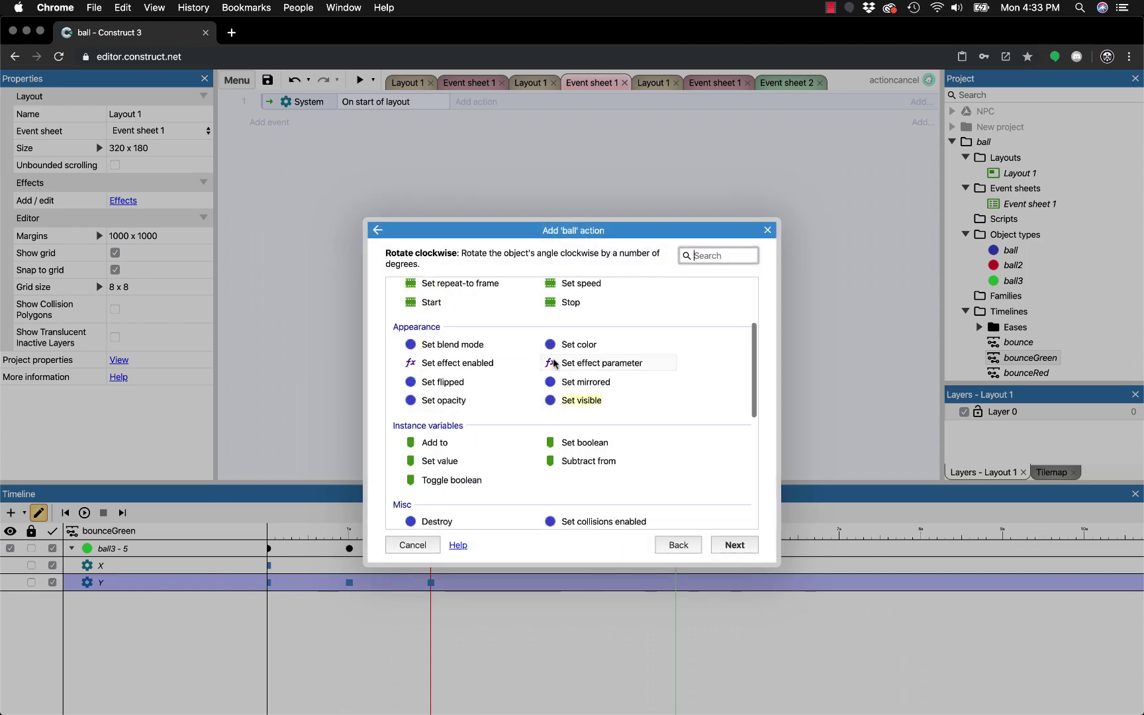
{"action": "scroll", "coordinate": [585, 363], "scroll_direction": "down", "scroll_amount": 3}
Look through ball3's and System's available actions for controlling timelines, and leave without adding an action.
{"action": "left_click", "coordinate": [678, 544]}
{"action": "double_click", "coordinate": [607, 302]}
{"action": "scroll", "coordinate": [608, 369], "scroll_direction": "down", "scroll_amount": 8}
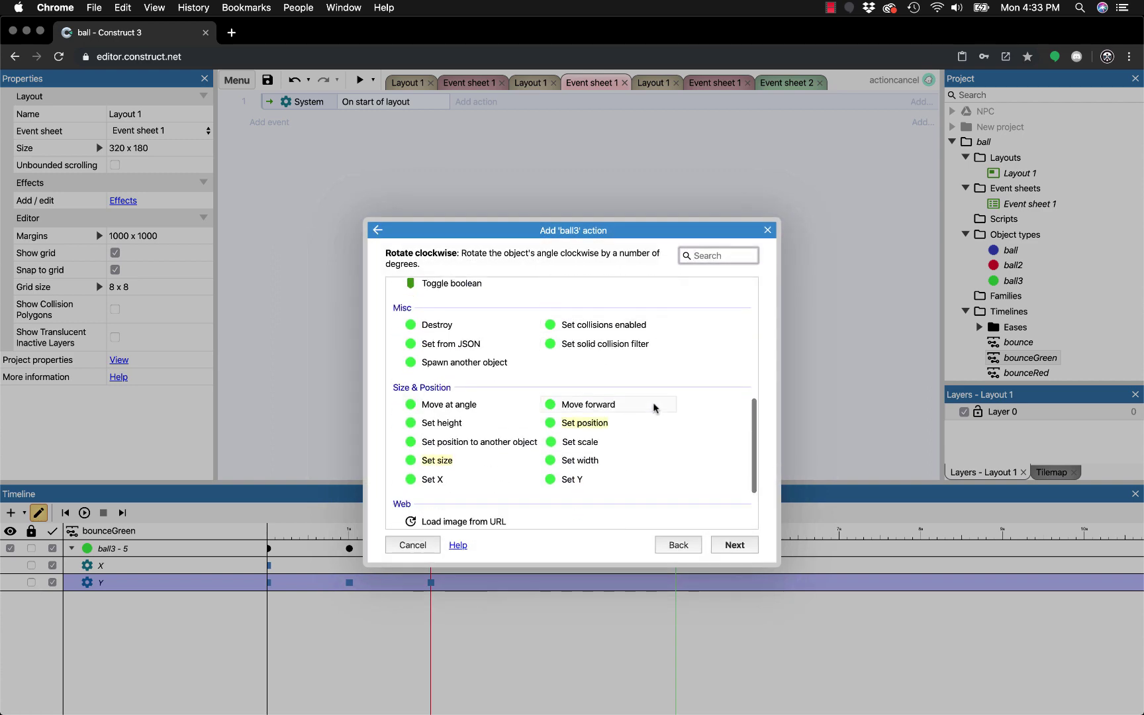
{"action": "scroll", "coordinate": [559, 411], "scroll_direction": "up", "scroll_amount": 8}
{"action": "scroll", "coordinate": [569, 361], "scroll_direction": "down", "scroll_amount": 8}
{"action": "scroll", "coordinate": [595, 364], "scroll_direction": "up", "scroll_amount": 8}
{"action": "left_click", "coordinate": [678, 545]}
{"action": "double_click", "coordinate": [417, 292]}
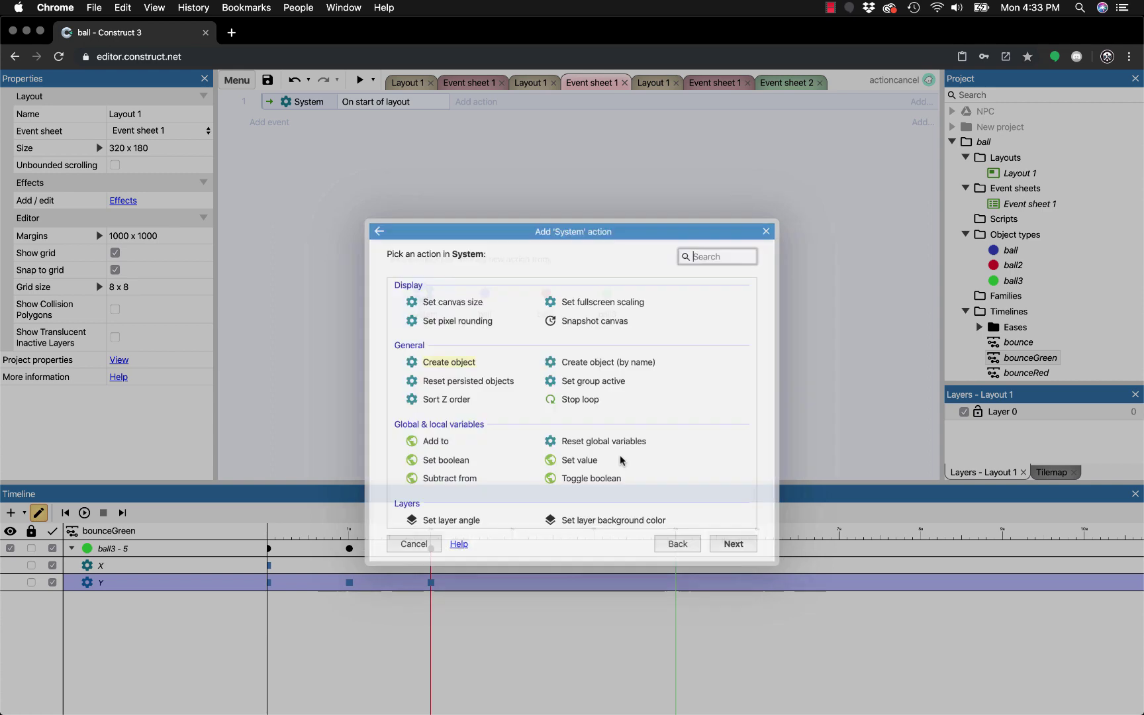
{"action": "left_click", "coordinate": [412, 545]}
Return to Layout 1 and add a Timeline object type to the ball project.
{"action": "left_click", "coordinate": [528, 83]}
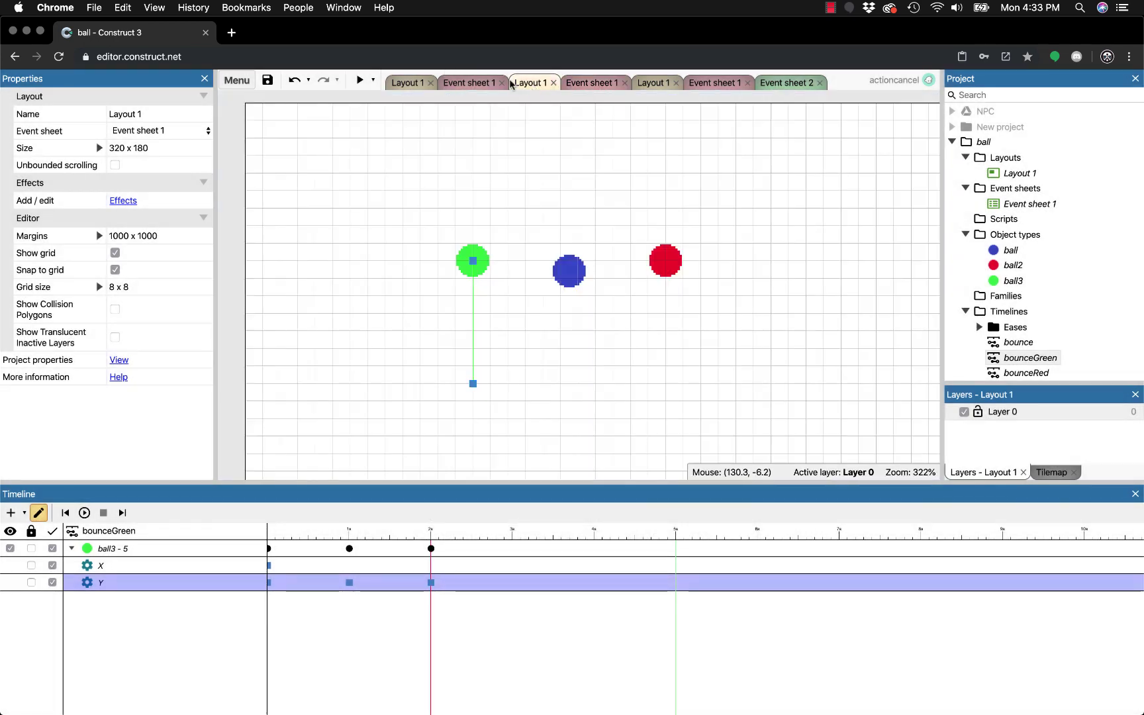
{"action": "right_click", "coordinate": [1018, 236]}
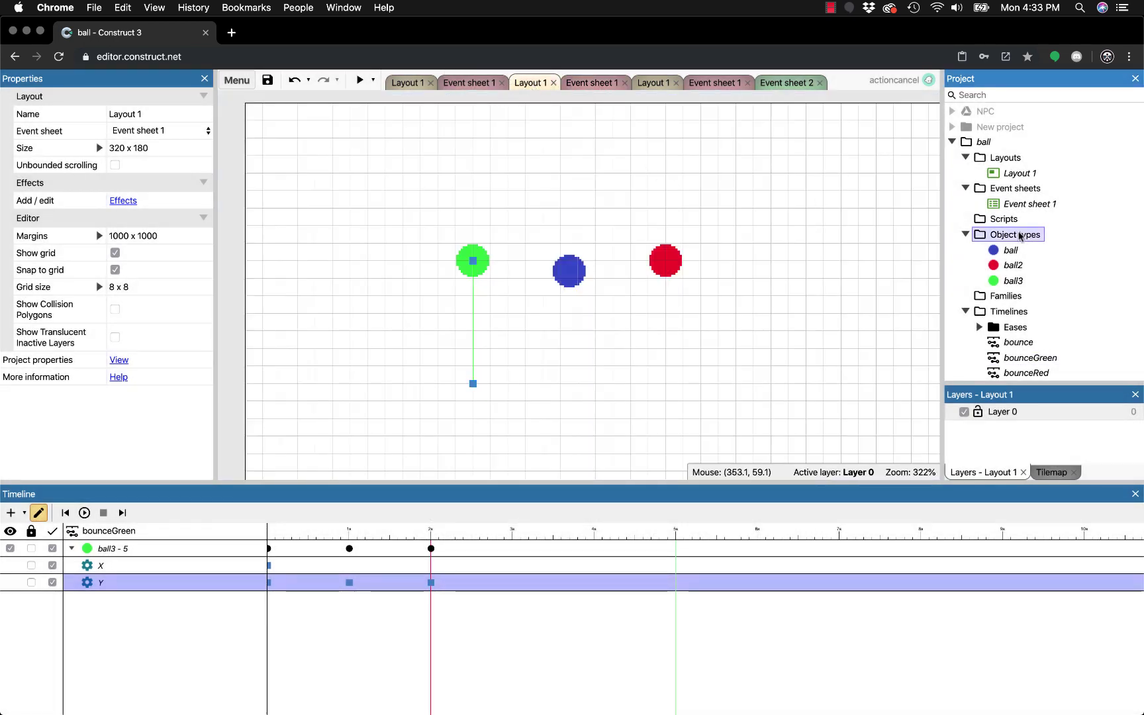
{"action": "left_click", "coordinate": [1073, 245]}
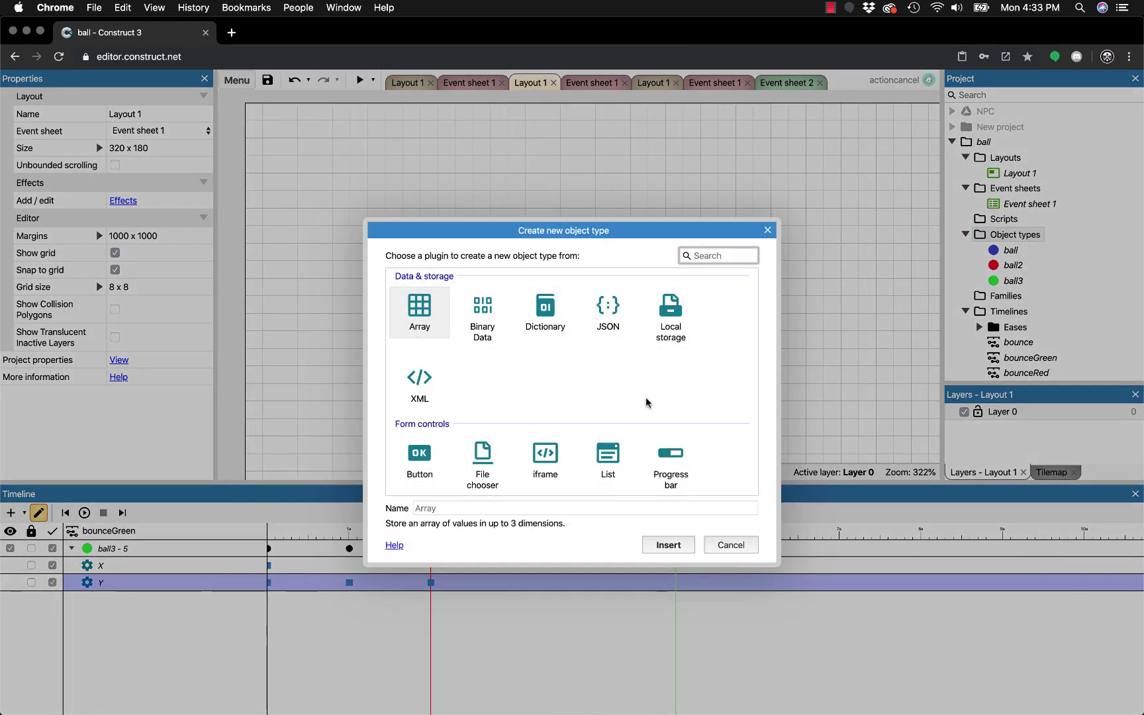
{"action": "scroll", "coordinate": [670, 388], "scroll_direction": "down", "scroll_amount": 3}
{"action": "scroll", "coordinate": [670, 388], "scroll_direction": "down", "scroll_amount": 3}
{"action": "left_click", "coordinate": [608, 437]}
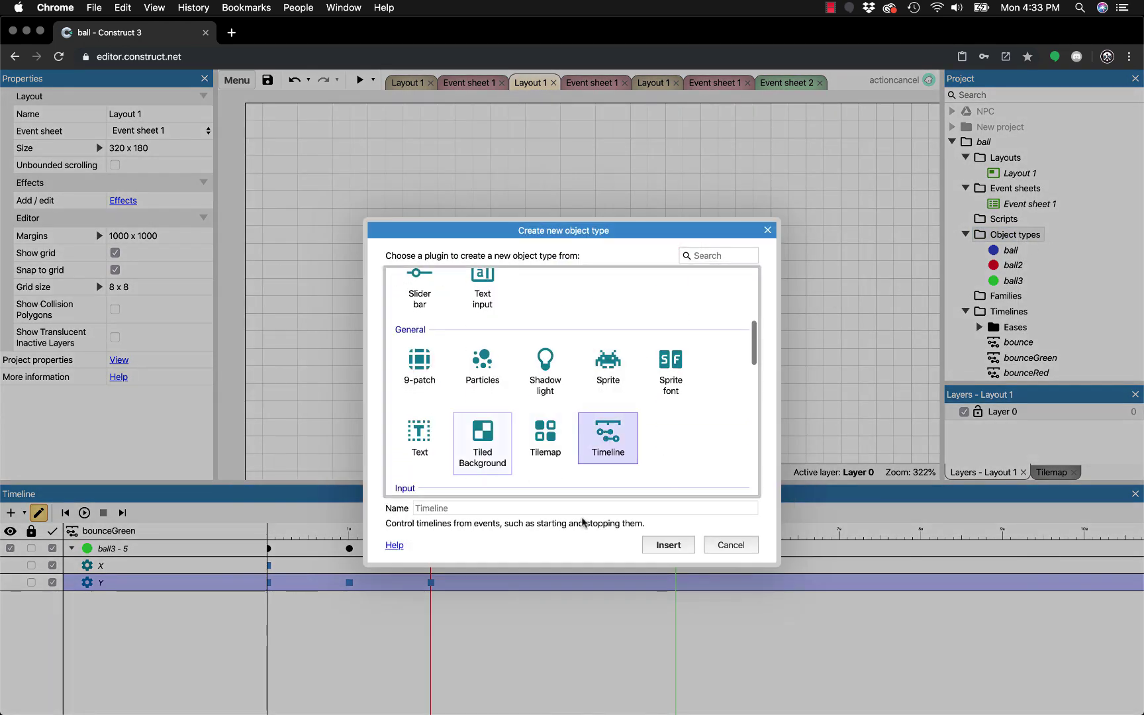
{"action": "left_click", "coordinate": [660, 547]}
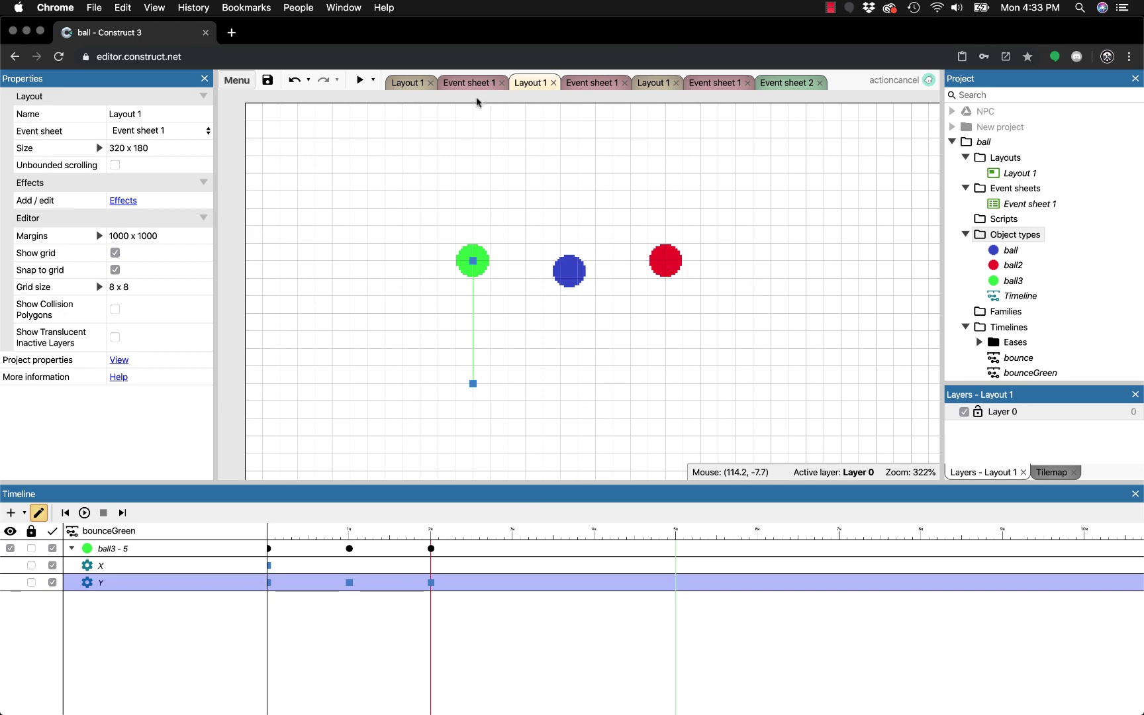
Preview the layout again with the Timeline object in the project.
{"action": "left_click", "coordinate": [372, 80]}
{"action": "left_click", "coordinate": [390, 100]}
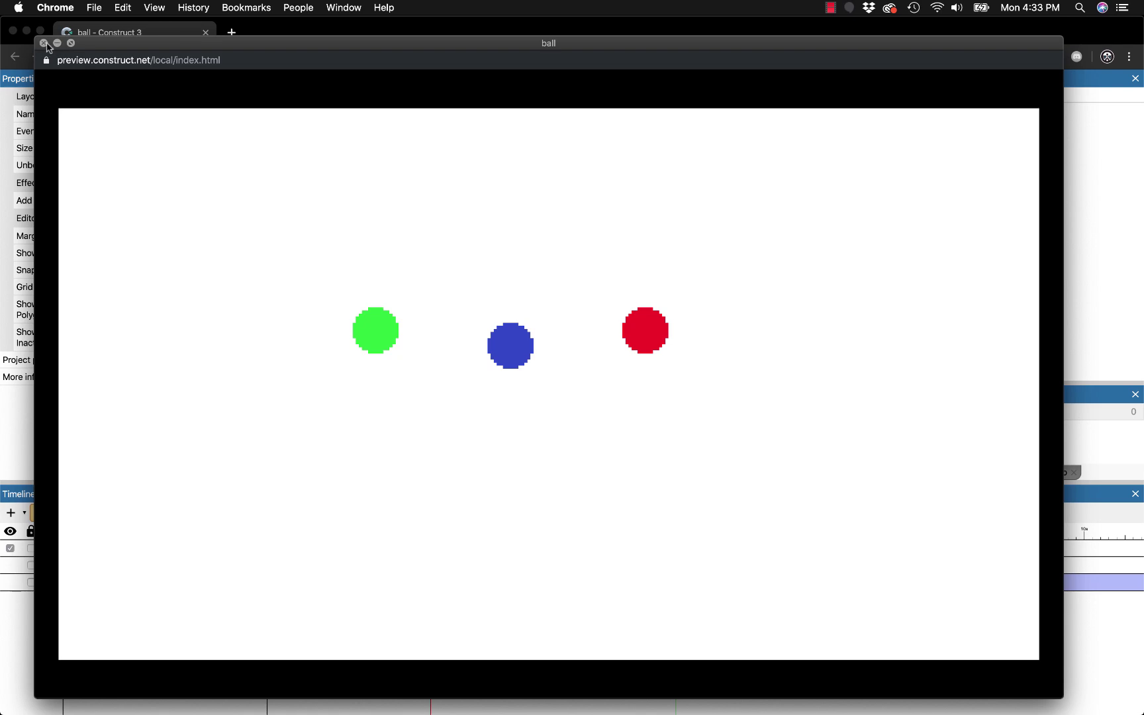
Close the preview and add the Timeline object's Play all action to the On start of layout event in Event sheet 1.
{"action": "left_click", "coordinate": [44, 43]}
{"action": "left_click", "coordinate": [576, 88]}
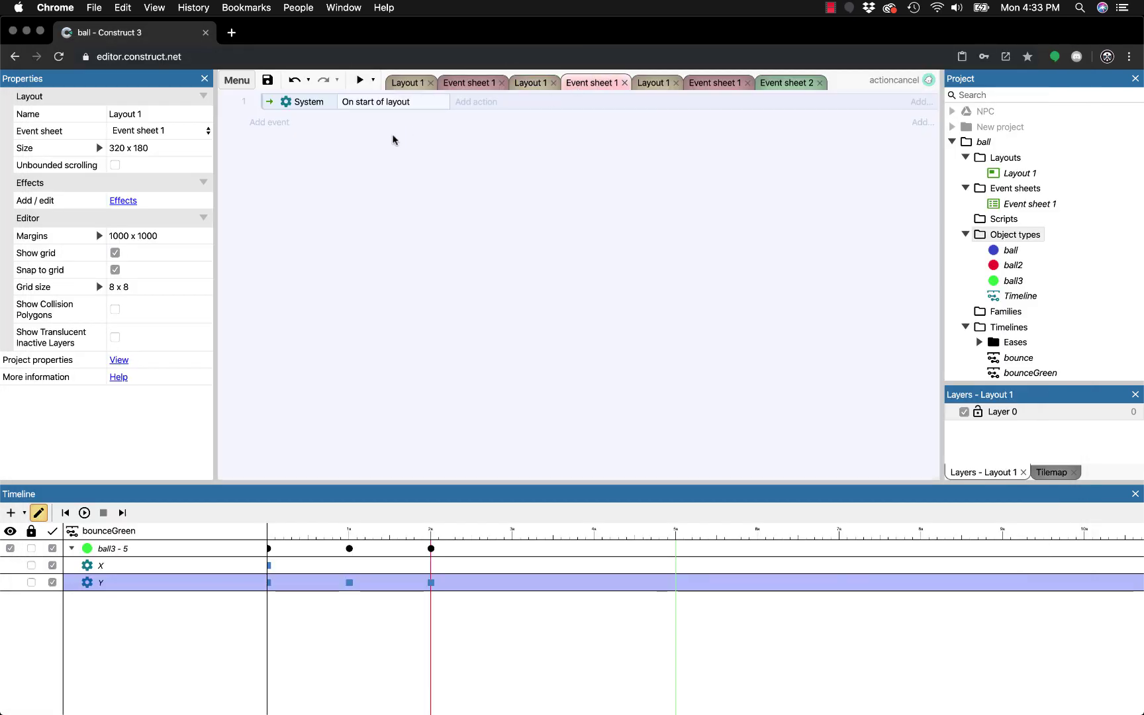
{"action": "left_click", "coordinate": [387, 103]}
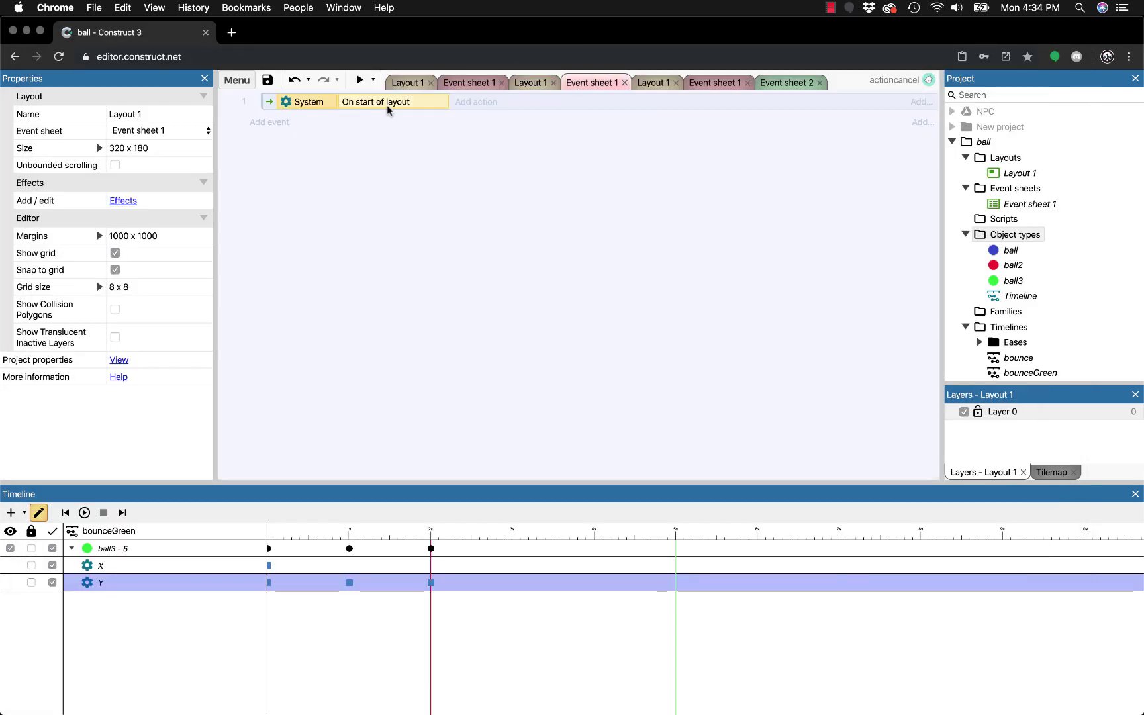
{"action": "left_click", "coordinate": [474, 105]}
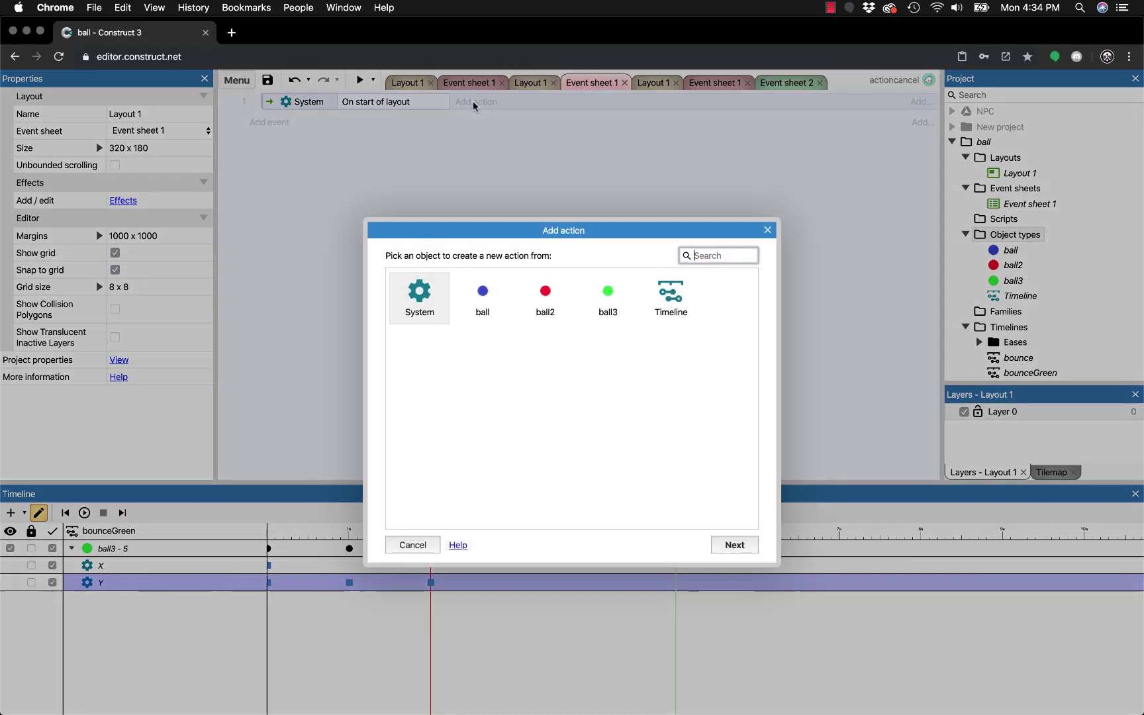
{"action": "double_click", "coordinate": [678, 304]}
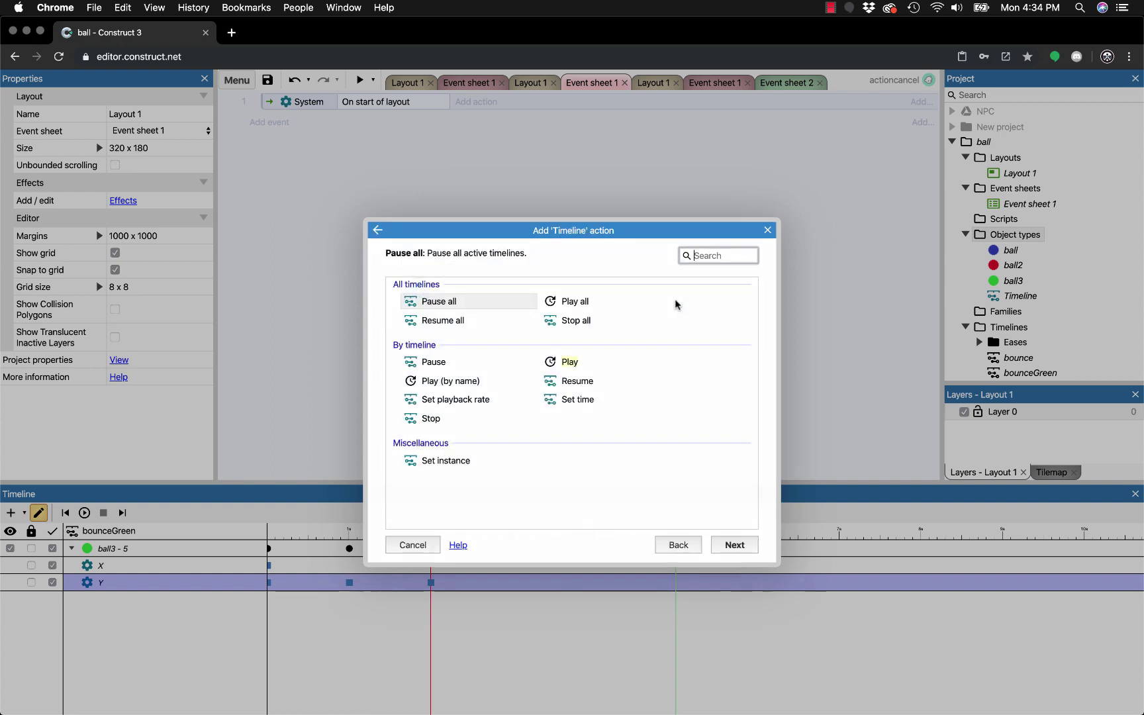
{"action": "left_click", "coordinate": [678, 542]}
{"action": "double_click", "coordinate": [688, 314]}
{"action": "left_click", "coordinate": [552, 299]}
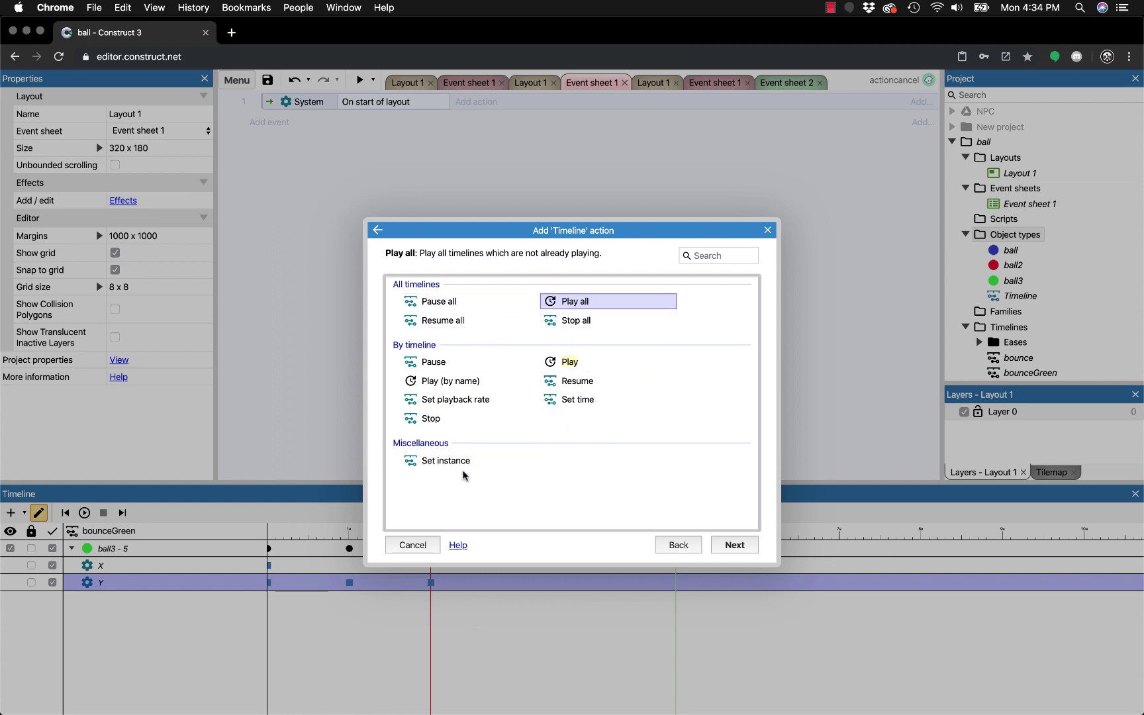
{"action": "double_click", "coordinate": [597, 300]}
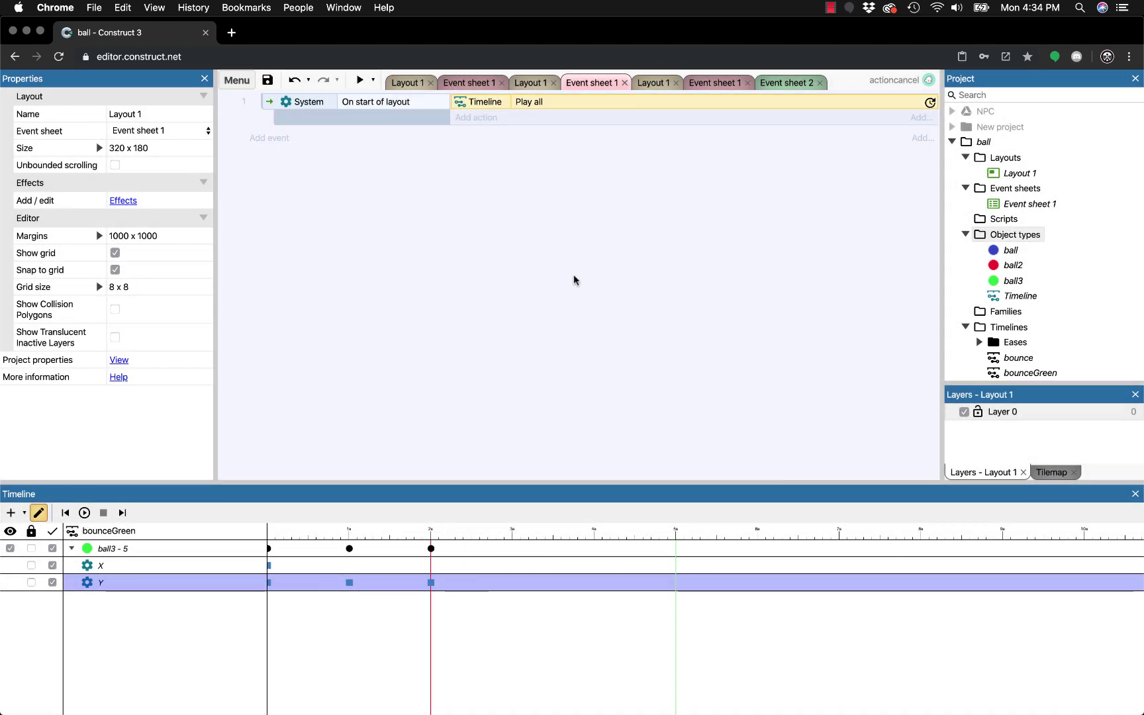
Return to Layout 1 and preview it with all timelines playing at the start of the layout.
{"action": "left_click", "coordinate": [531, 85]}
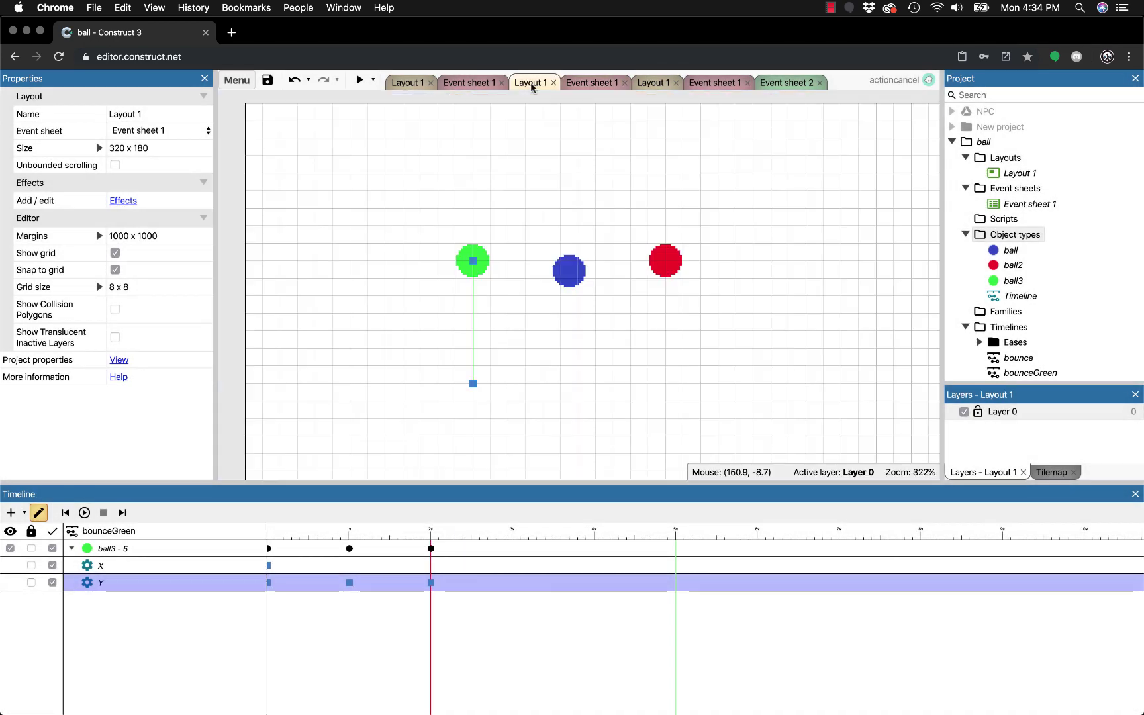
{"action": "left_click", "coordinate": [360, 81]}
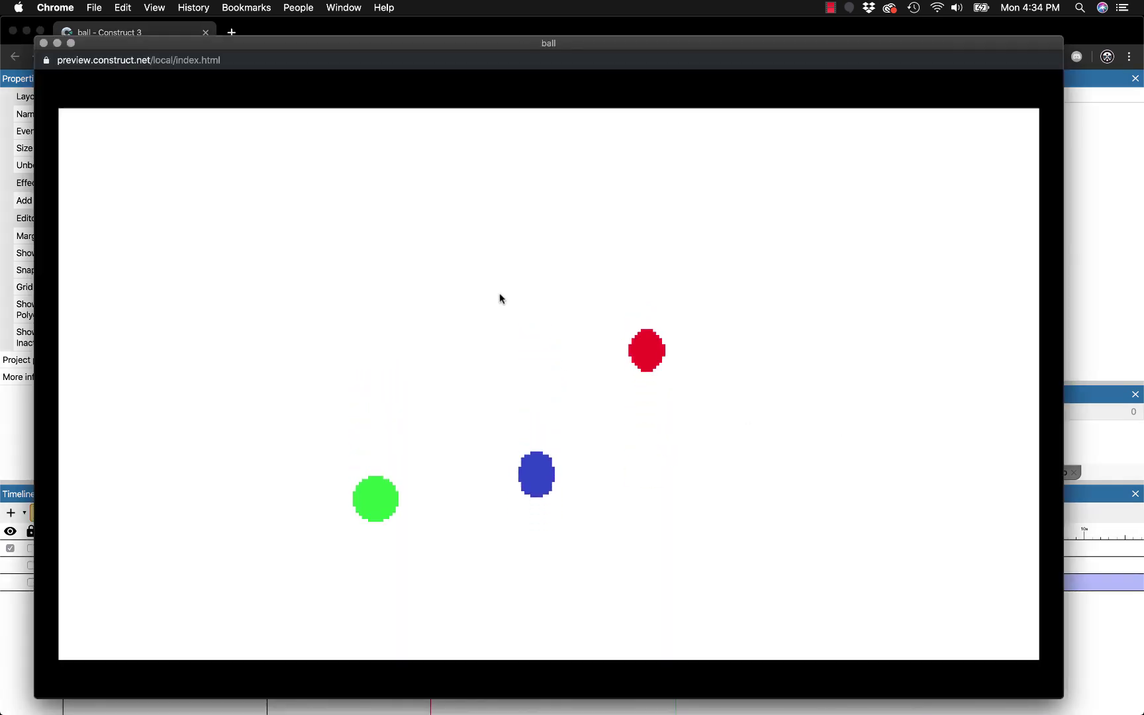
{"action": "left_click", "coordinate": [44, 43]}
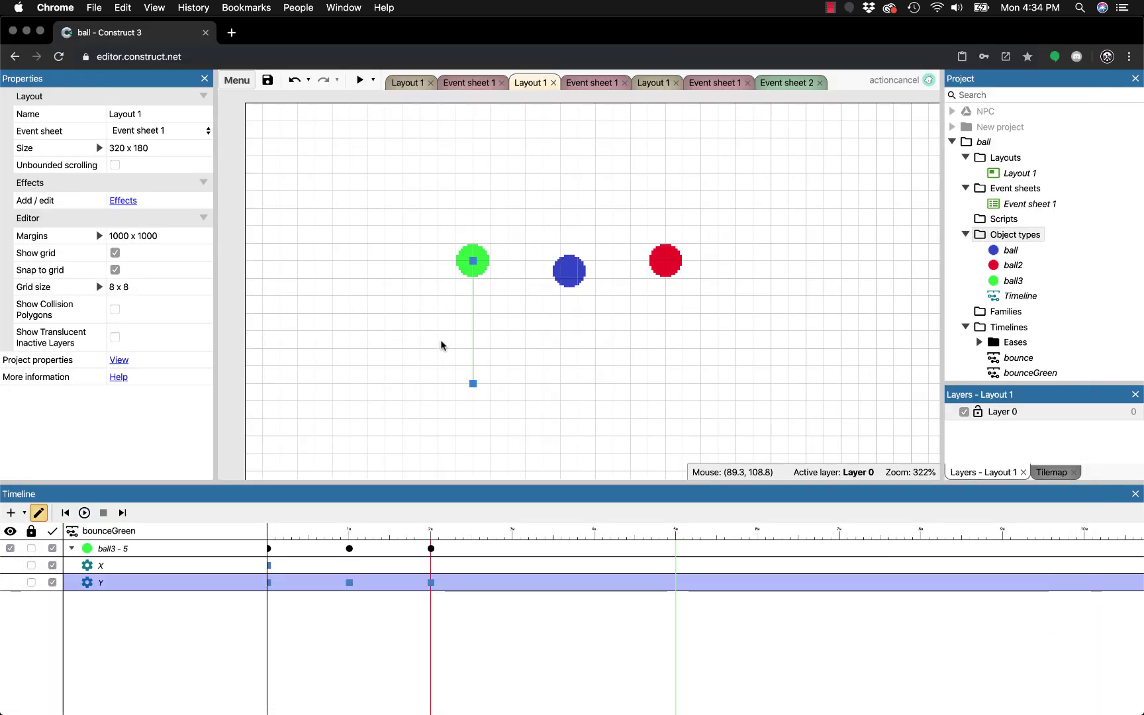
Move the bounceGreen playhead to 2 seconds, try moving the green ball, and undo that move.
{"action": "left_click", "coordinate": [473, 261]}
{"action": "left_click", "coordinate": [611, 190]}
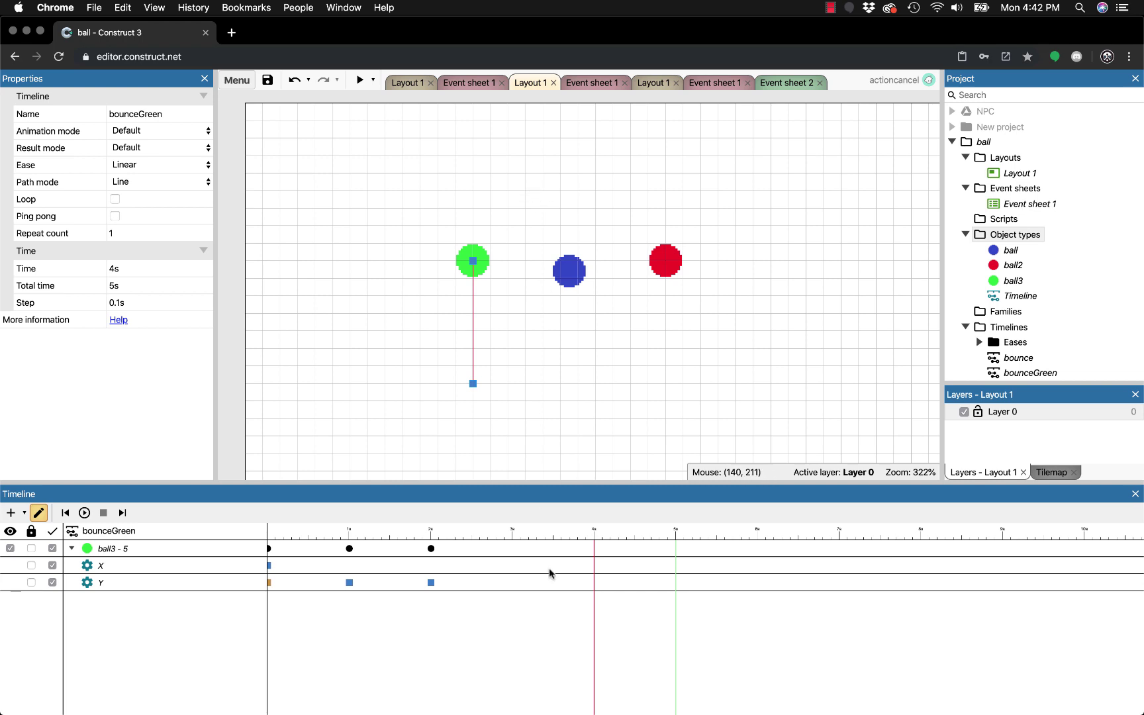
{"action": "left_click_drag", "start_coordinate": [593, 615], "coordinate": [427, 597]}
{"action": "left_click", "coordinate": [431, 583]}
{"action": "left_click_drag", "start_coordinate": [487, 264], "coordinate": [519, 260]}
{"action": "key", "text": "ctrl+z"}
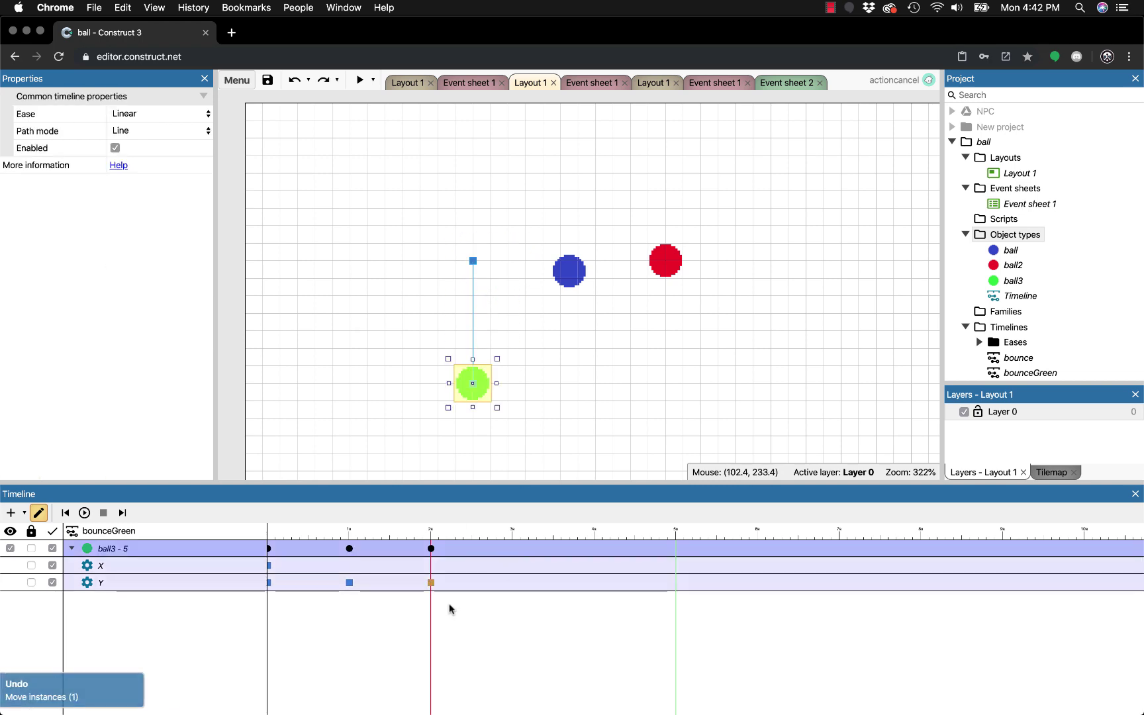
Delete ball3's Y keyframe and its master keyframe at 2 seconds in the bounceGreen timeline.
{"action": "left_click", "coordinate": [442, 600]}
{"action": "left_click", "coordinate": [431, 582]}
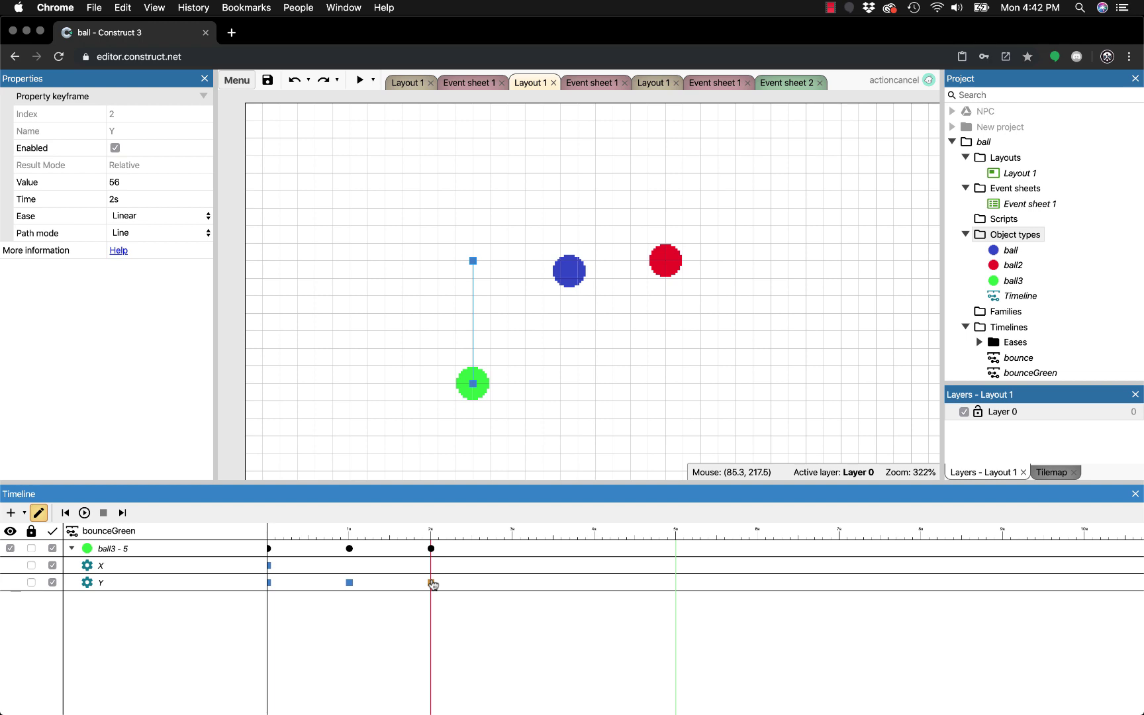
{"action": "key", "text": "Delete"}
{"action": "left_click", "coordinate": [431, 550]}
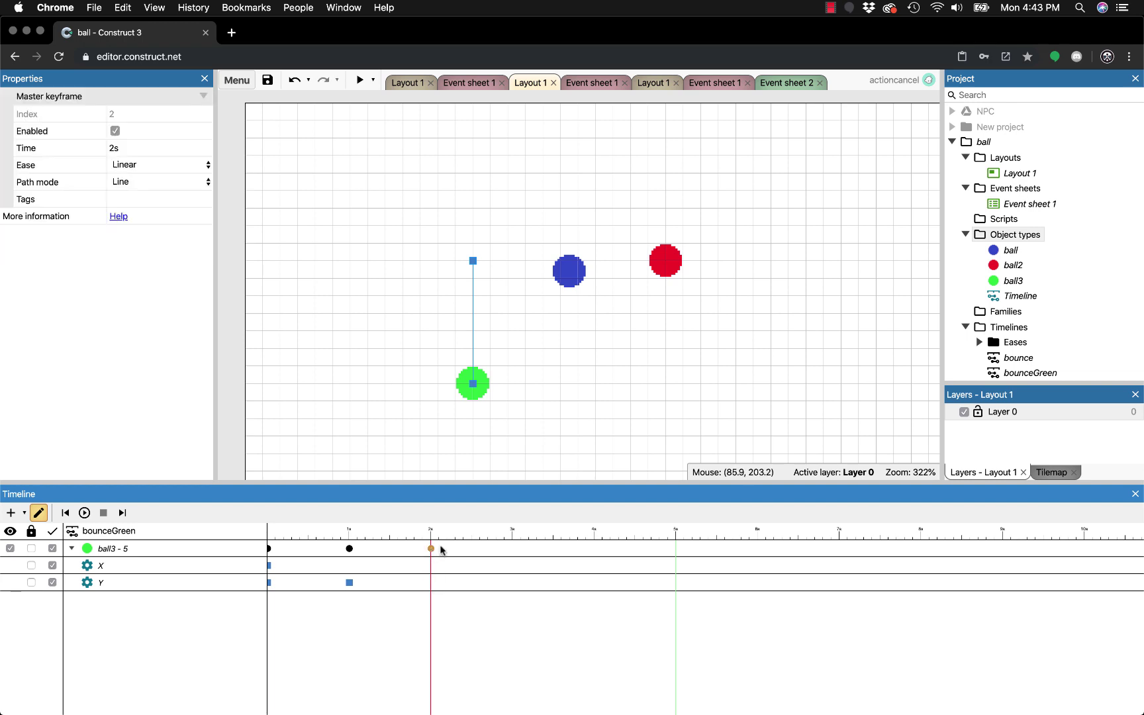
{"action": "key", "text": "Delete"}
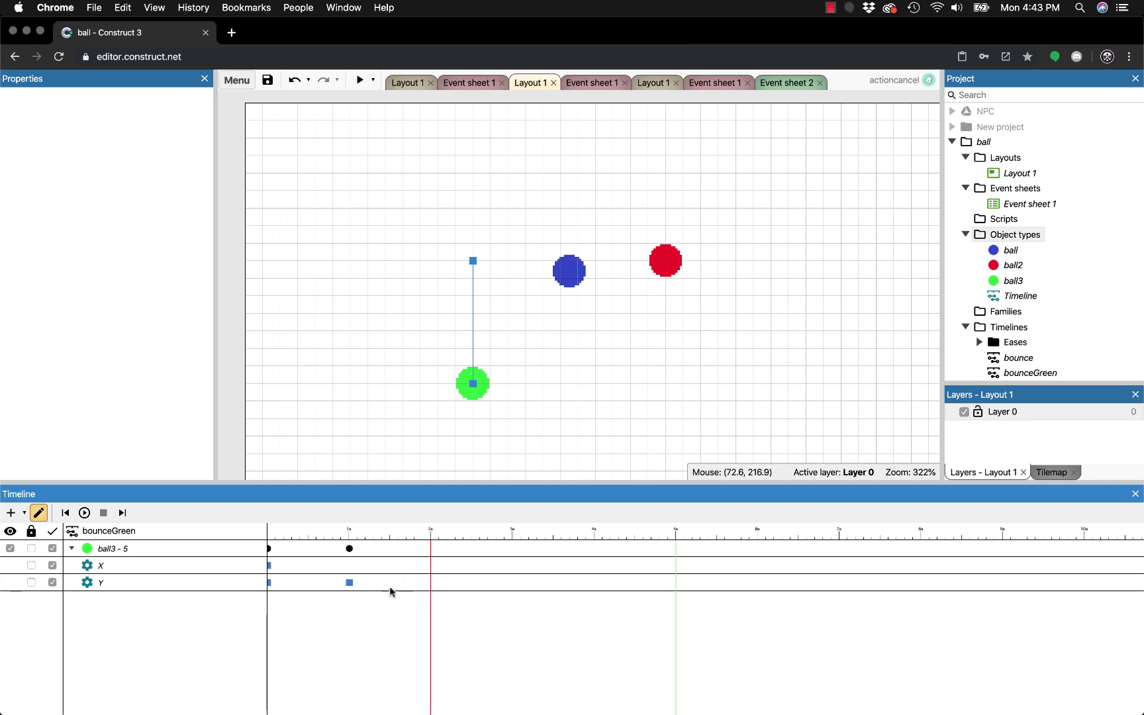
Move the green ball back up to position 104, 72 and add a keyframe for it at 2 seconds.
{"action": "left_click", "coordinate": [141, 583]}
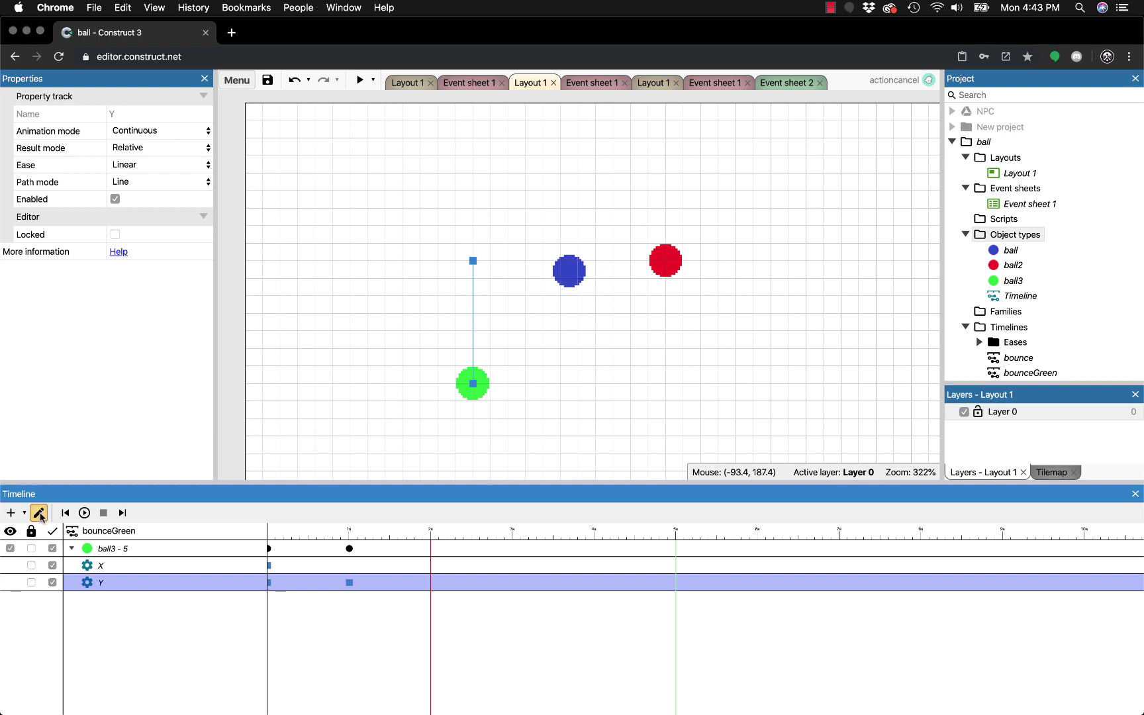
{"action": "left_click_drag", "start_coordinate": [486, 386], "coordinate": [490, 261]}
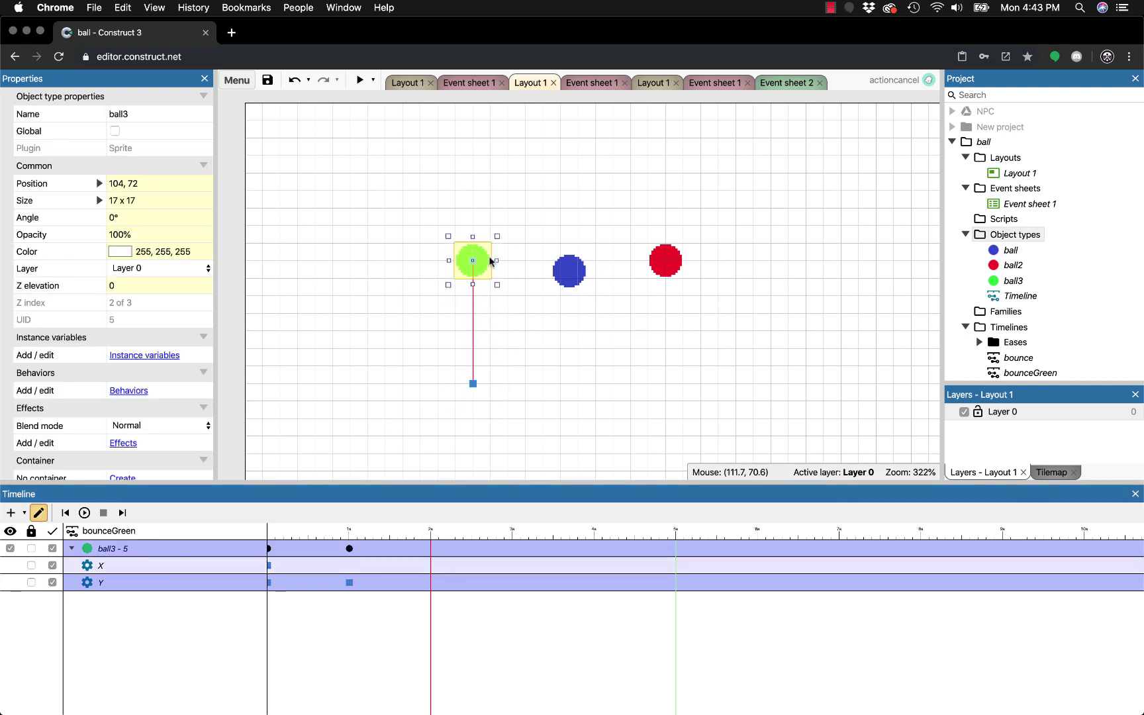
{"action": "right_click", "coordinate": [437, 585]}
{"action": "left_click", "coordinate": [475, 491]}
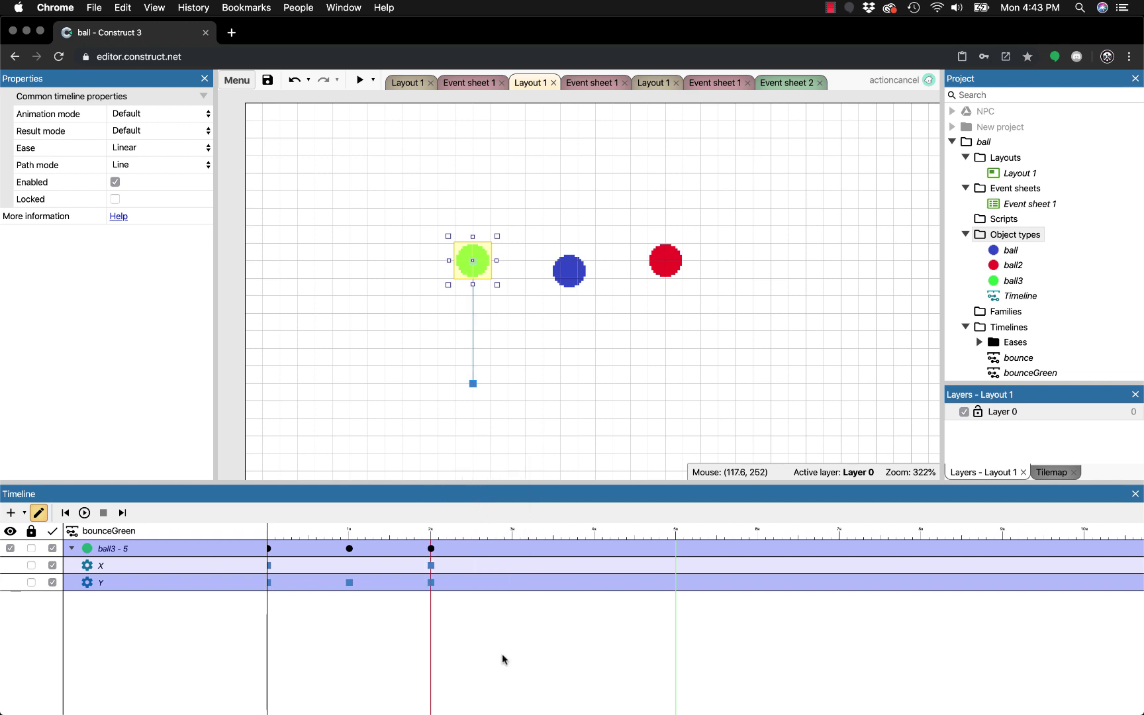
Delete ball3's unneeded X keyframe at 2 seconds and preview the layout.
{"action": "left_click", "coordinate": [503, 659]}
{"action": "left_click", "coordinate": [431, 565]}
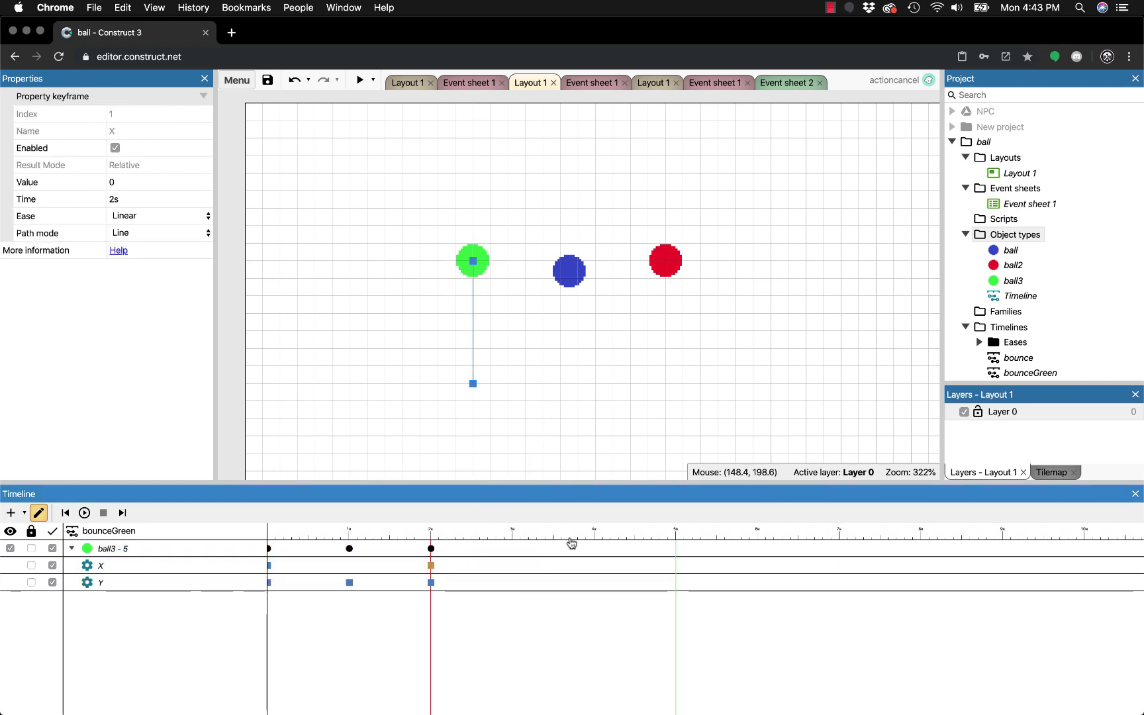
{"action": "key", "text": "Delete"}
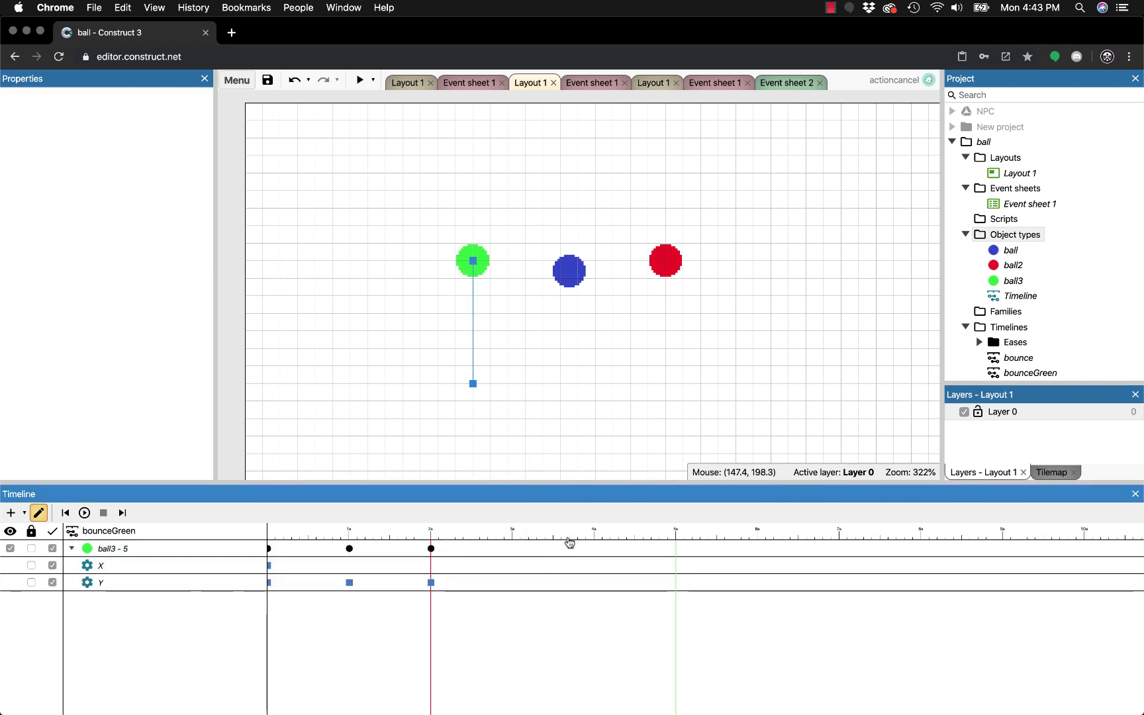
{"action": "left_click", "coordinate": [360, 79]}
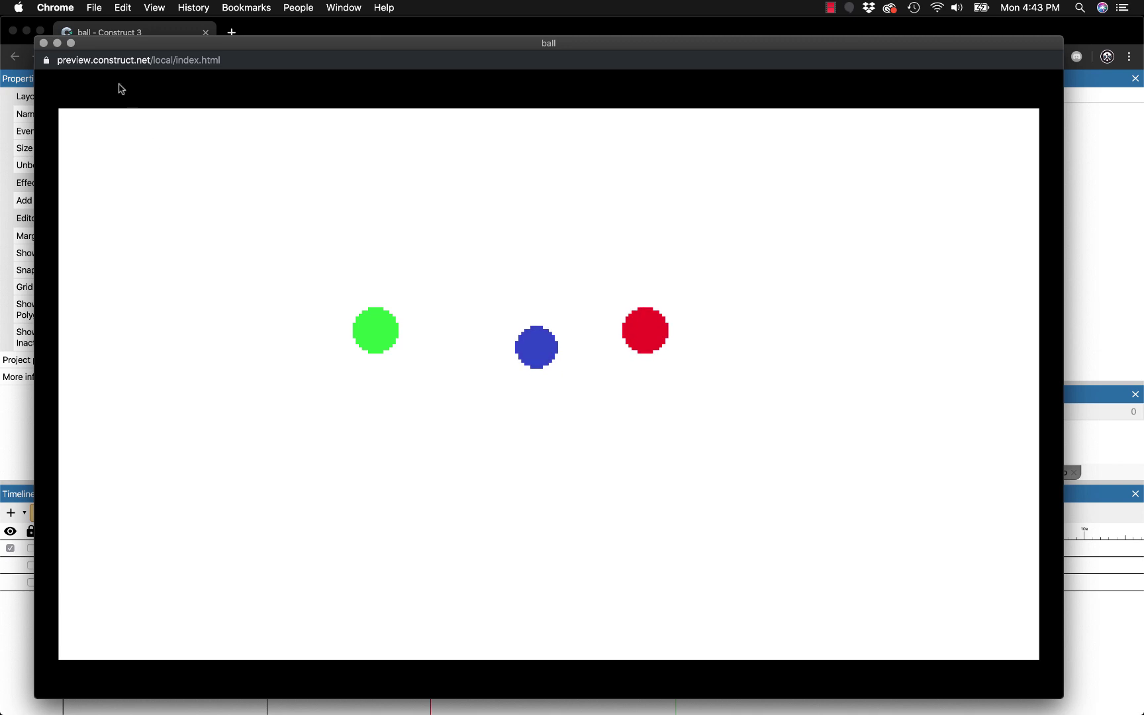
{"action": "key", "text": "super+w"}
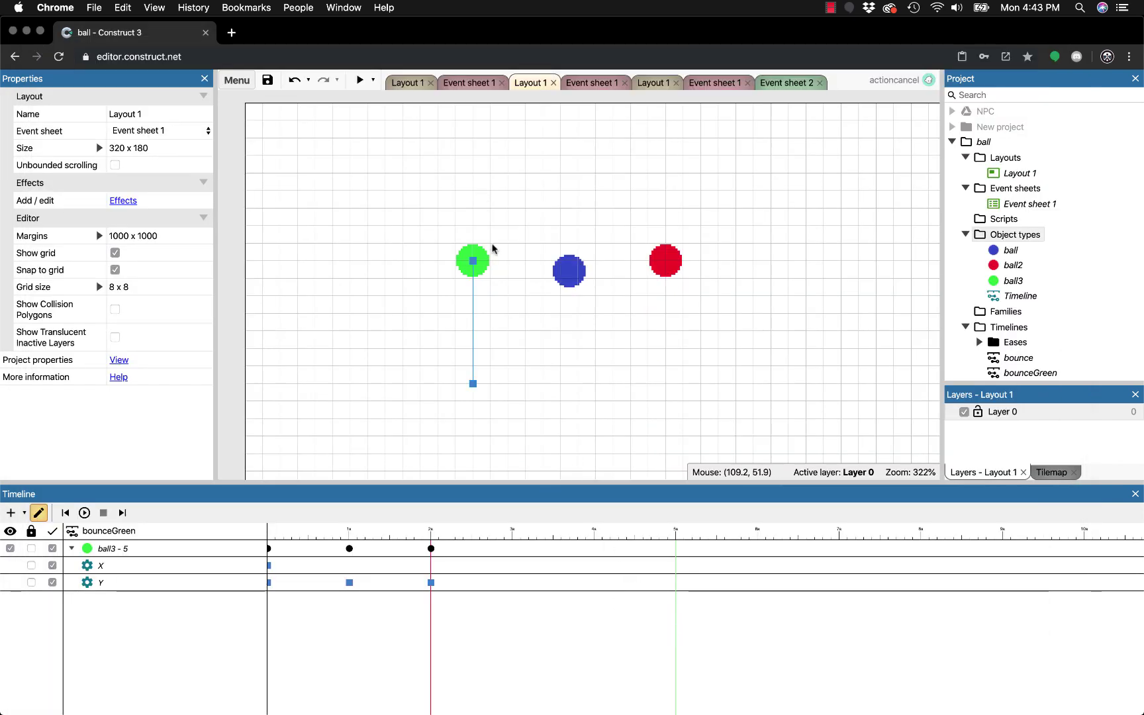
Shorten the bounceGreen timeline's total time to 2 seconds and preview the layout.
{"action": "left_click", "coordinate": [483, 263]}
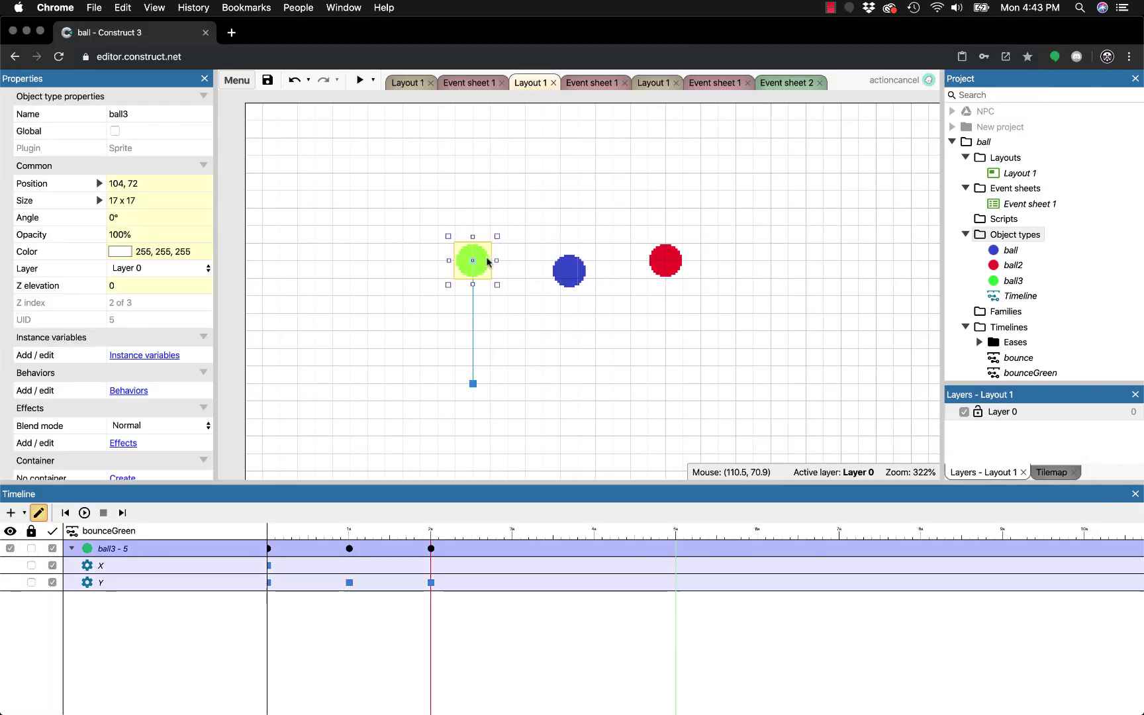
{"action": "left_click", "coordinate": [509, 356]}
{"action": "left_click", "coordinate": [489, 270]}
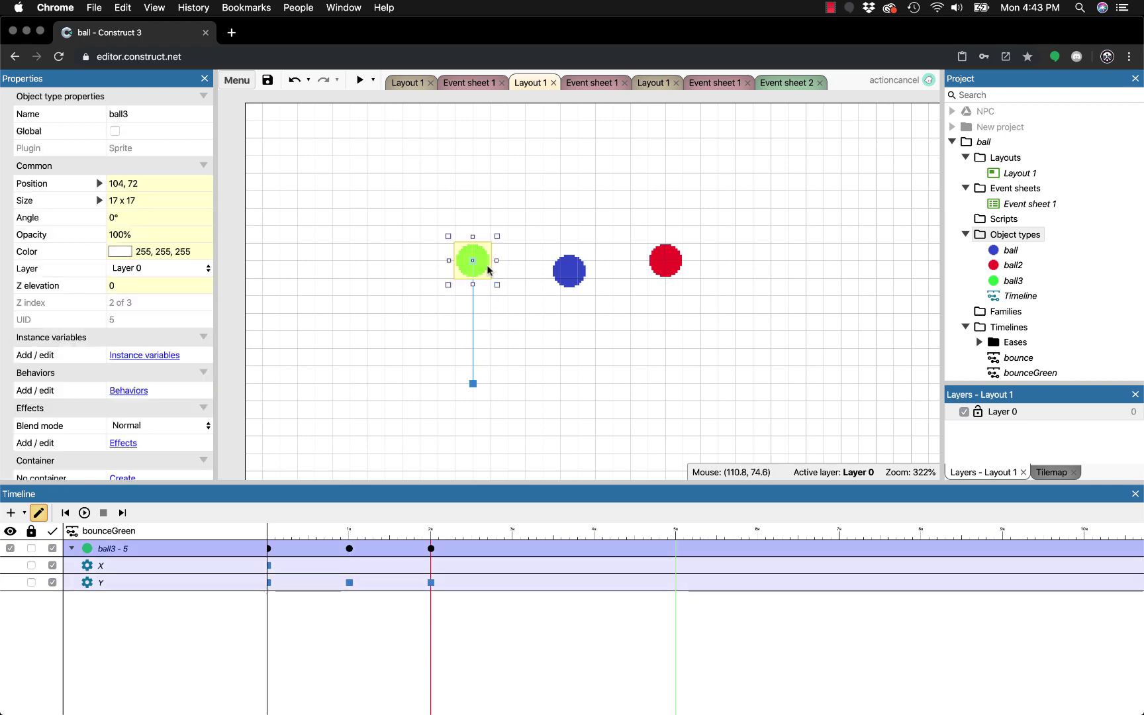
{"action": "left_click", "coordinate": [627, 632]}
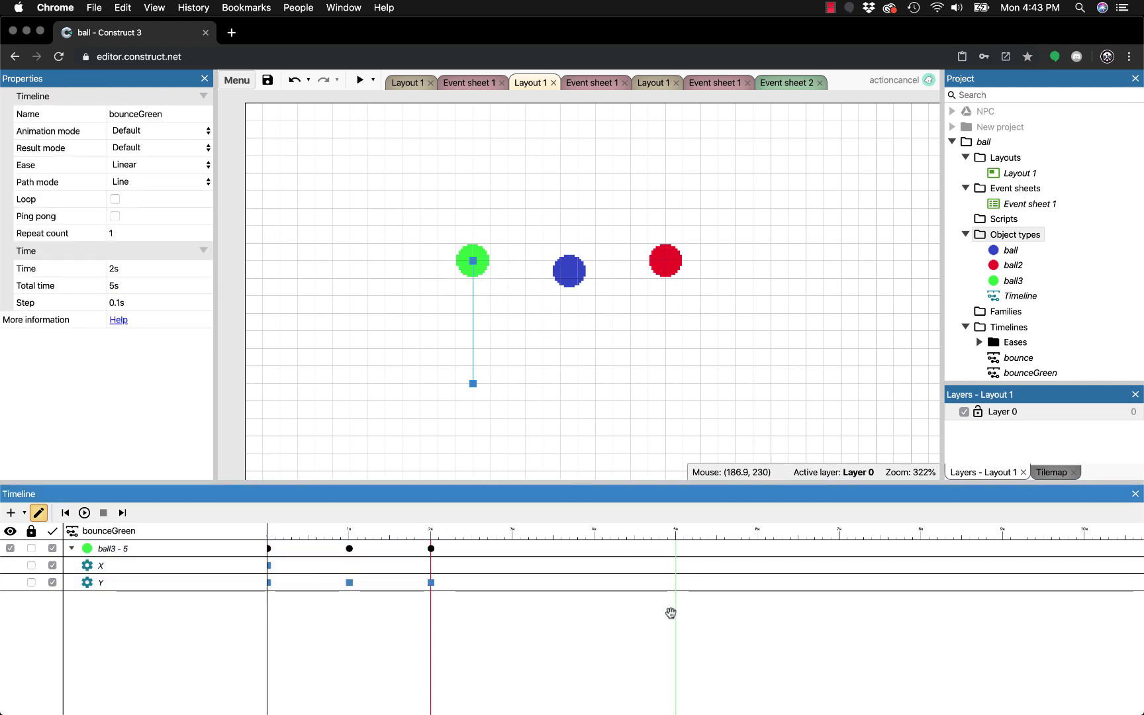
{"action": "left_click_drag", "start_coordinate": [678, 627], "coordinate": [435, 610]}
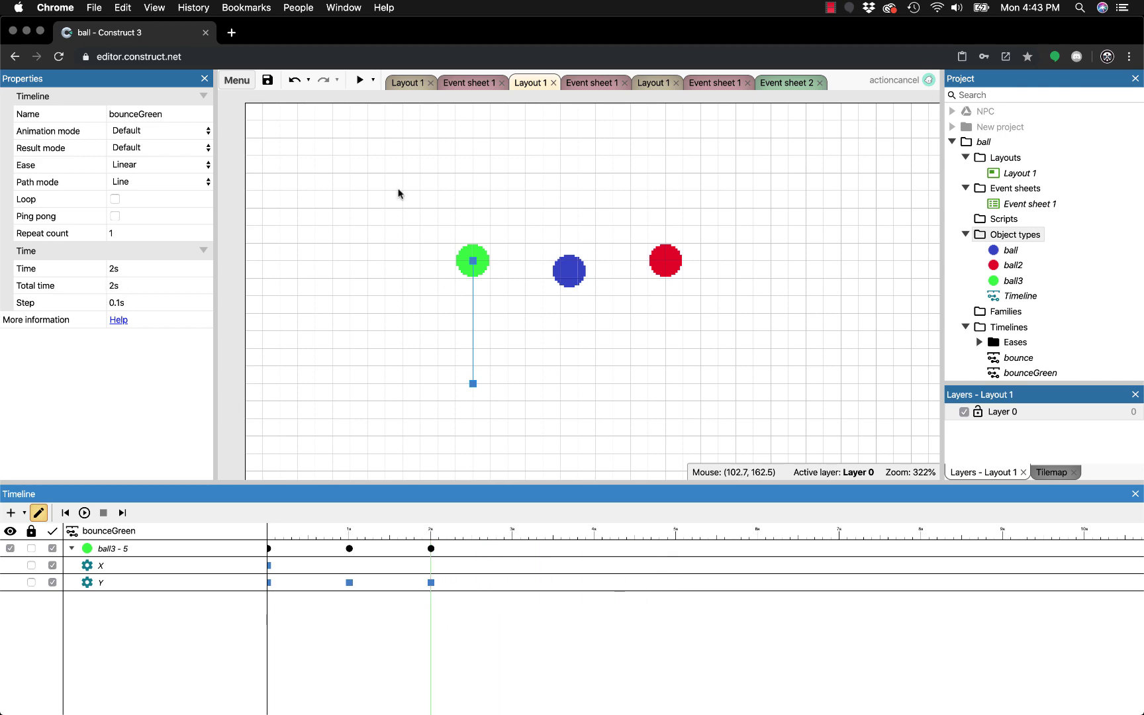
{"action": "left_click", "coordinate": [359, 80]}
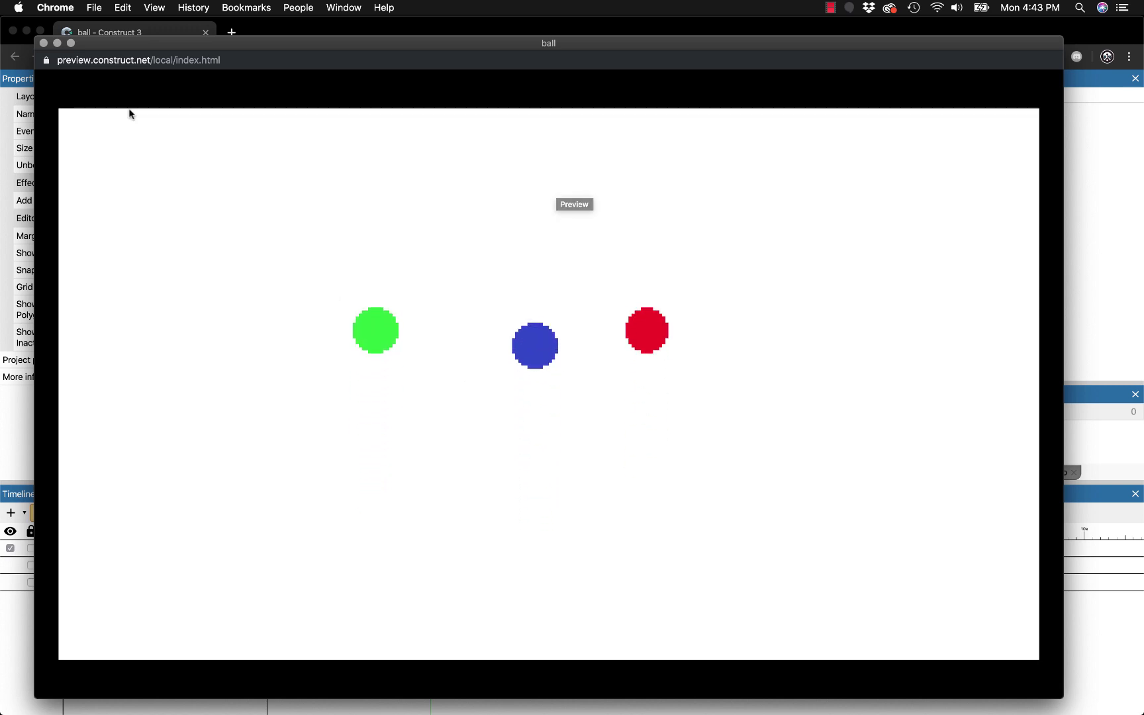
{"action": "left_click", "coordinate": [43, 43]}
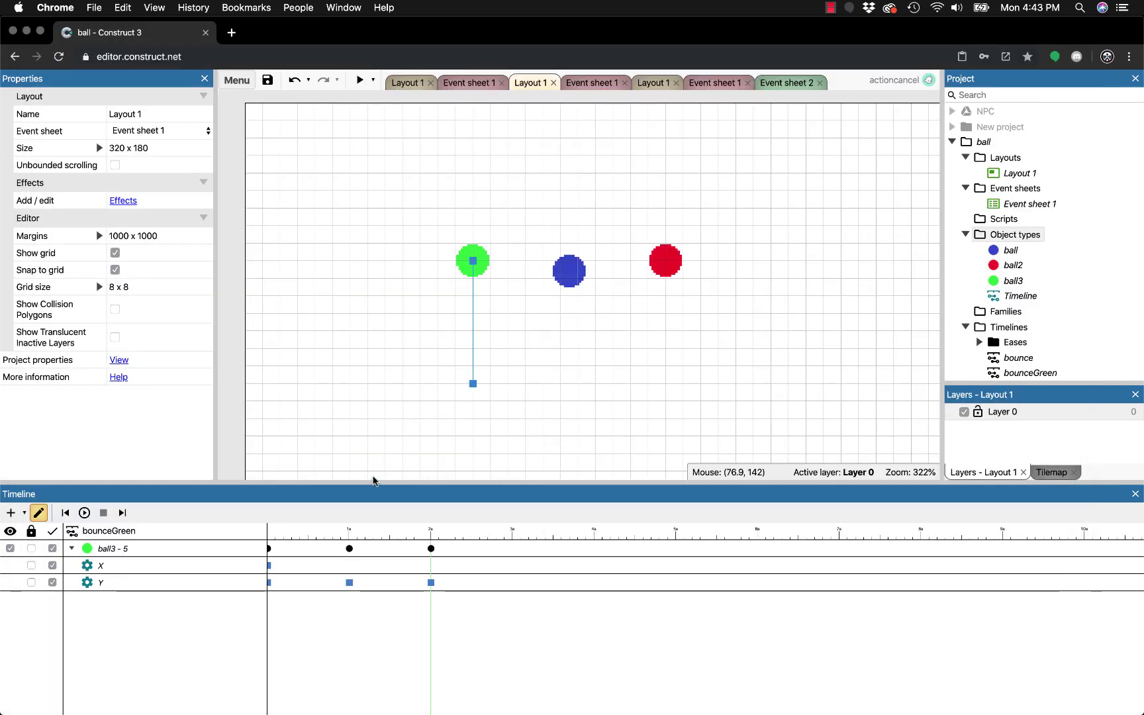
Compare the properties of the bounceGreen timeline and its ball3 tracks, and enable Loop for the whole timeline.
{"action": "left_click", "coordinate": [130, 534]}
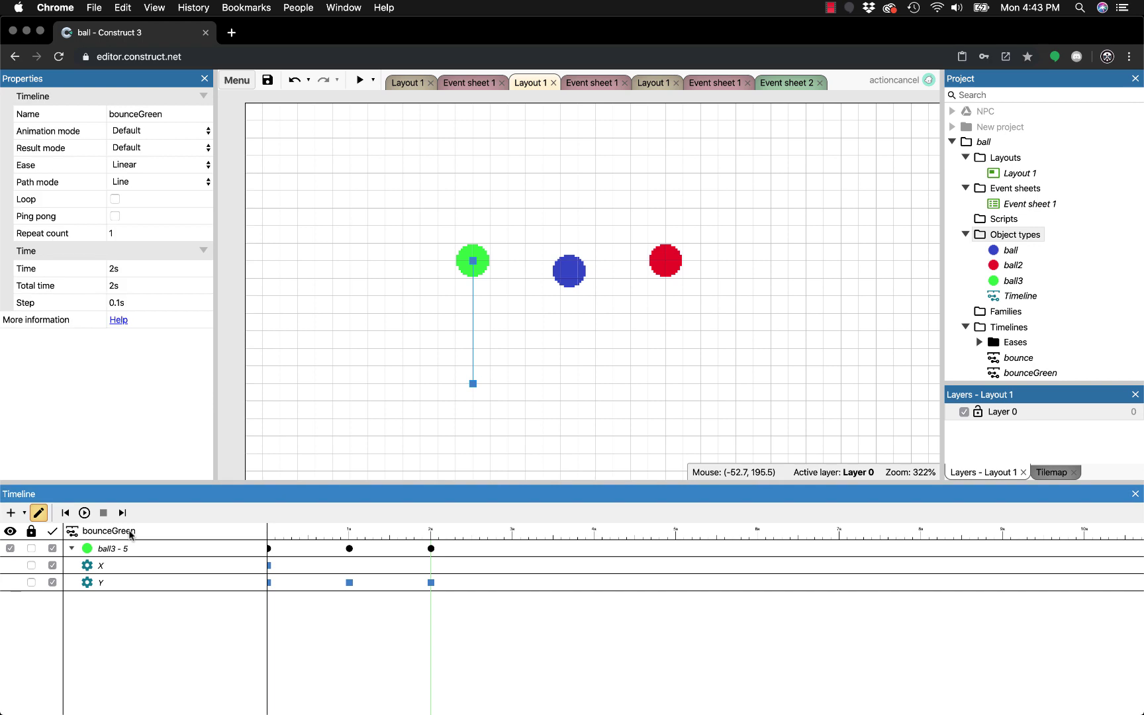
{"action": "left_click", "coordinate": [130, 549]}
{"action": "left_click", "coordinate": [128, 535]}
{"action": "left_click", "coordinate": [131, 549]}
{"action": "left_click", "coordinate": [128, 534]}
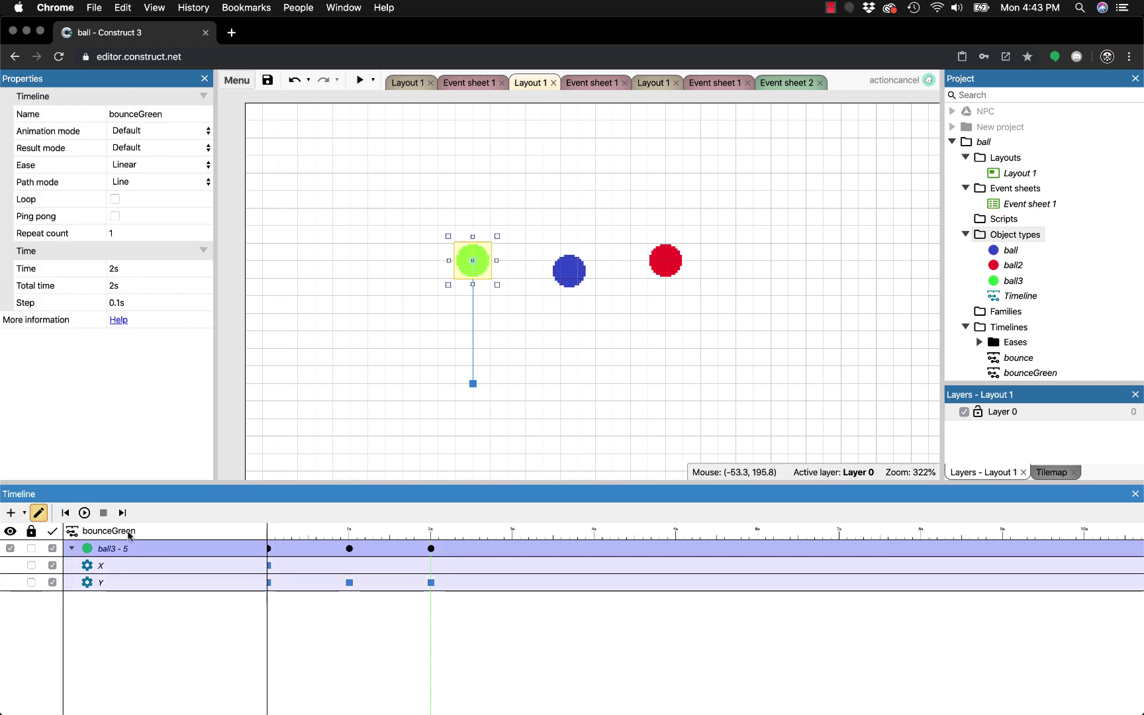
{"action": "left_click", "coordinate": [130, 586]}
{"action": "left_click", "coordinate": [116, 549]}
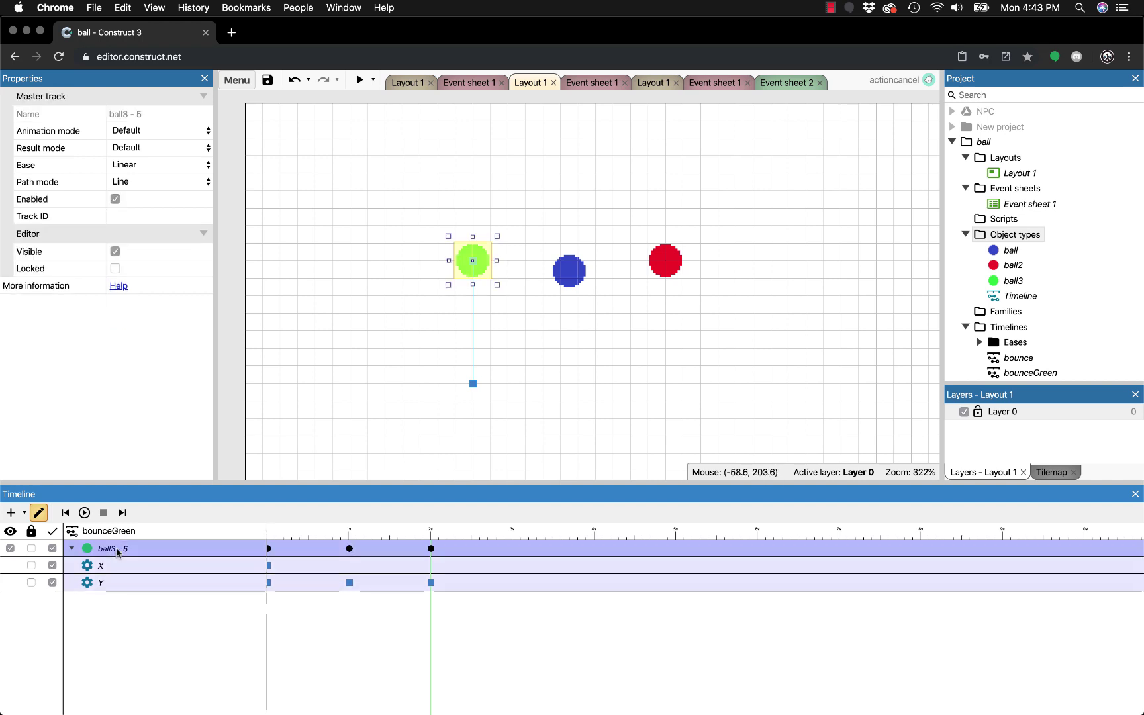
{"action": "left_click", "coordinate": [145, 605]}
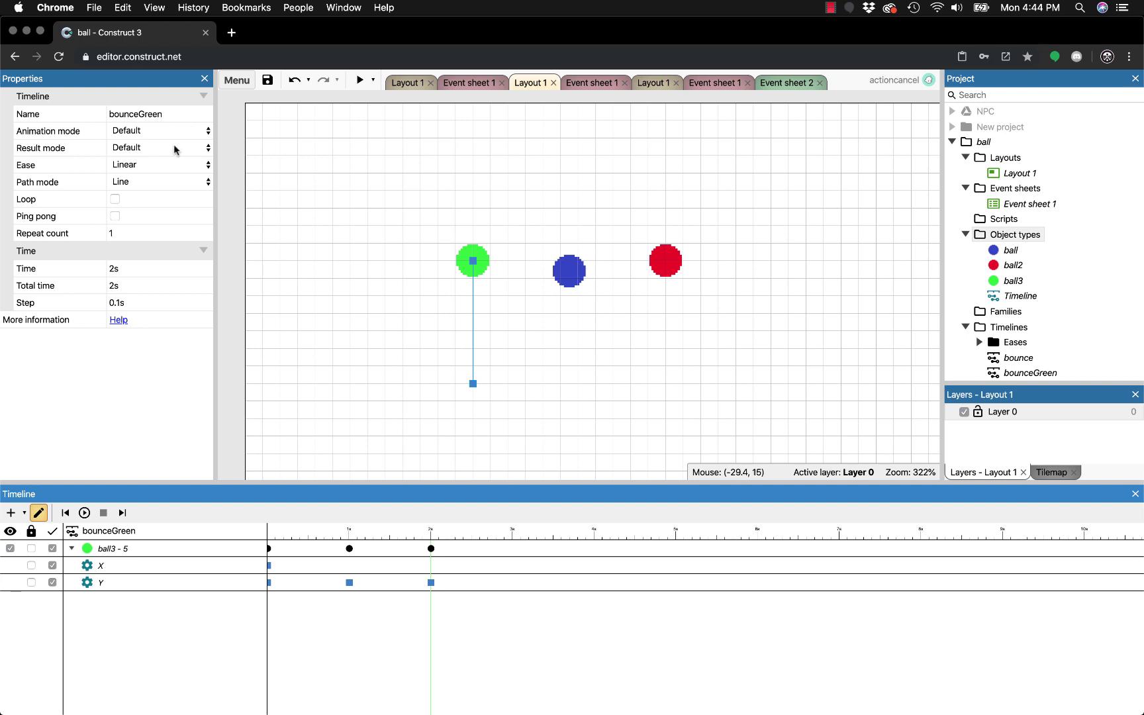
{"action": "left_click", "coordinate": [116, 200]}
Preview the layout twice to check the green ball's looping bounce beside the blue and red balls.
{"action": "left_click", "coordinate": [360, 80]}
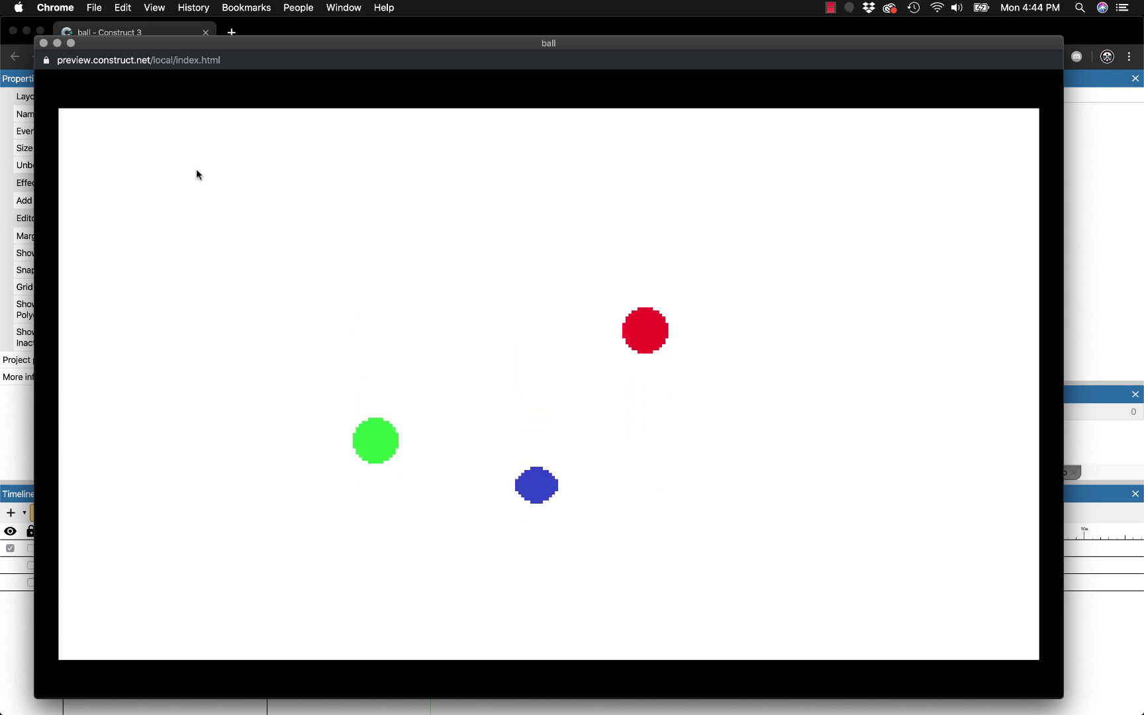
{"action": "left_click", "coordinate": [43, 44]}
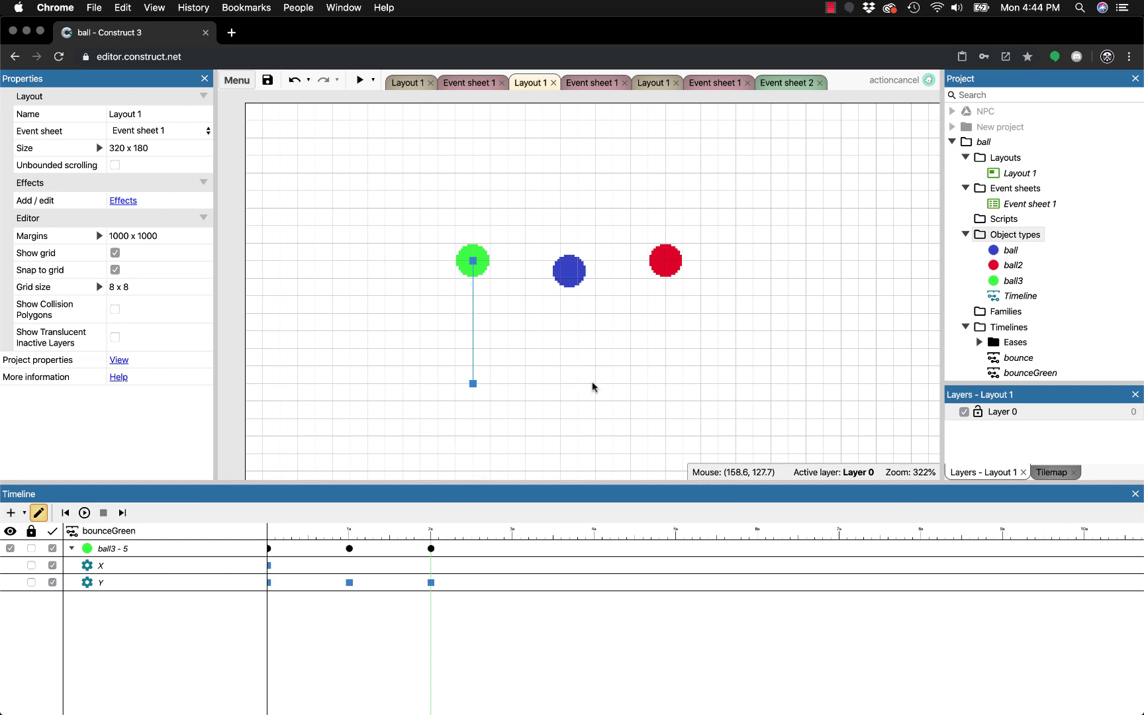
{"action": "left_click", "coordinate": [359, 81]}
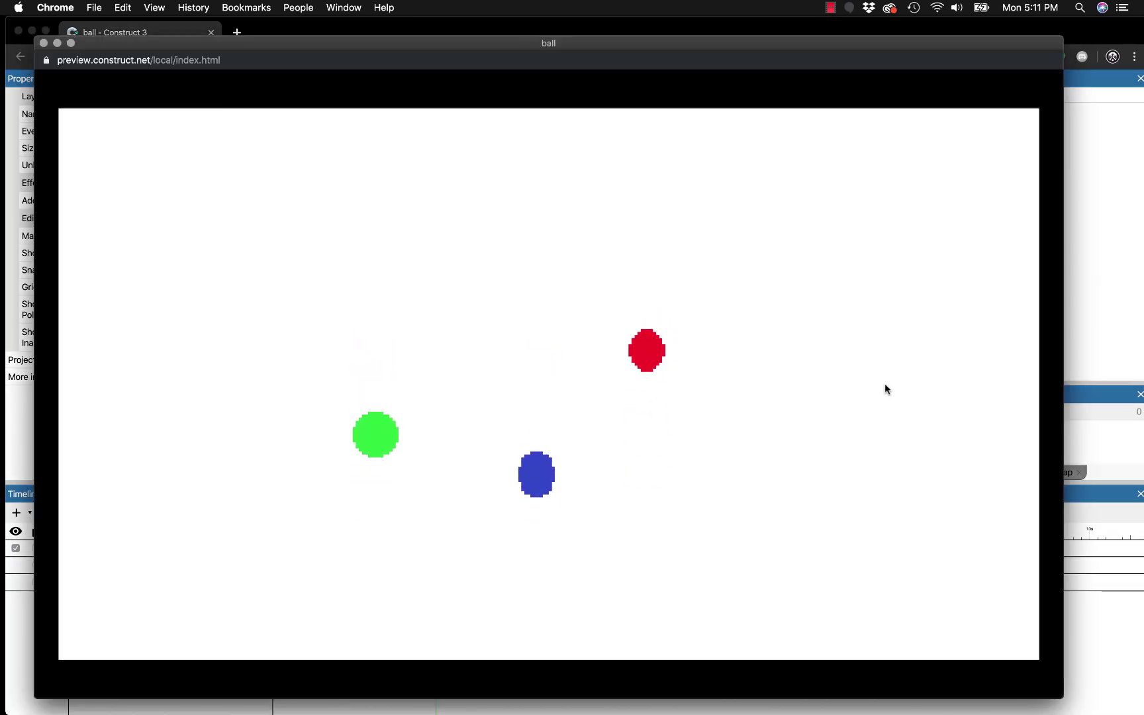
{"action": "left_click", "coordinate": [44, 43]}
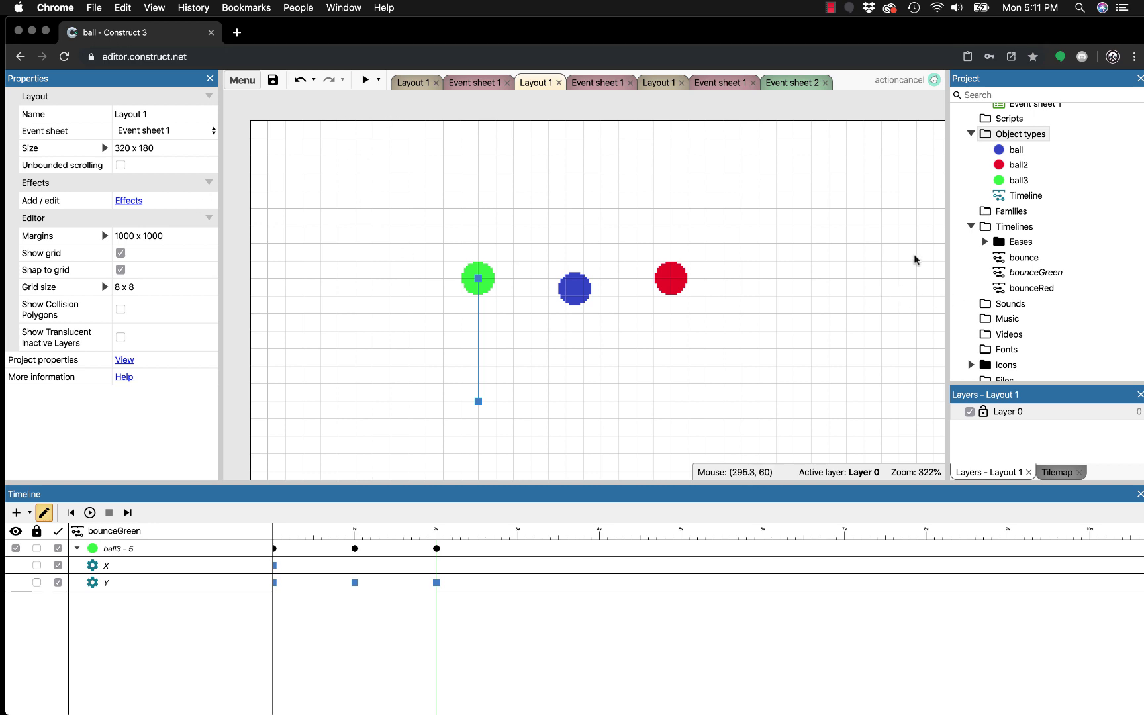
Check the contents of the project's Eases folder and save the project.
{"action": "left_click", "coordinate": [984, 242]}
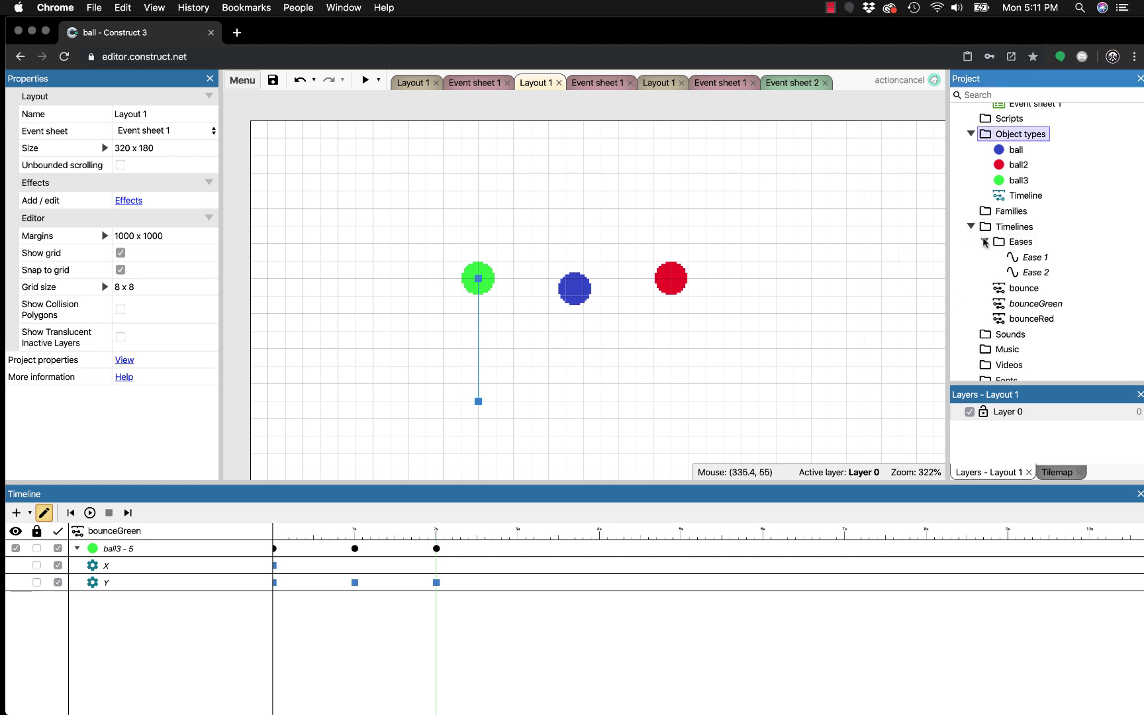
{"action": "left_click", "coordinate": [984, 242]}
{"action": "left_click", "coordinate": [273, 79]}
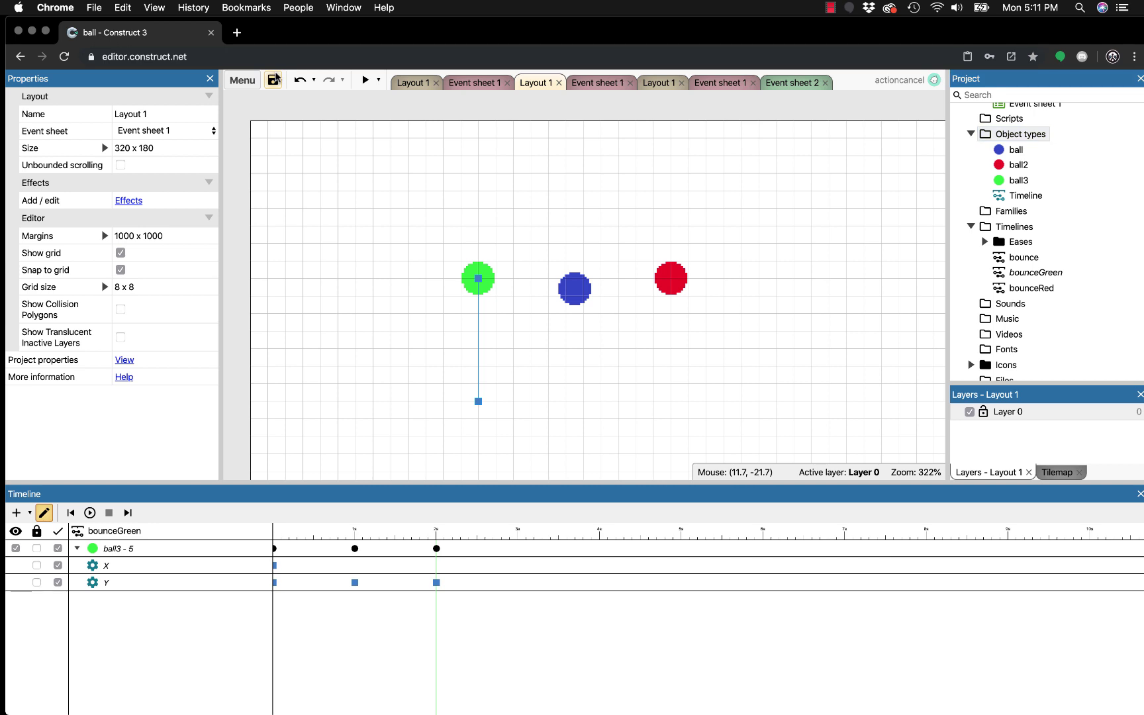
Add a new ease named ez-e to the project's Eases folder.
{"action": "left_click", "coordinate": [982, 243]}
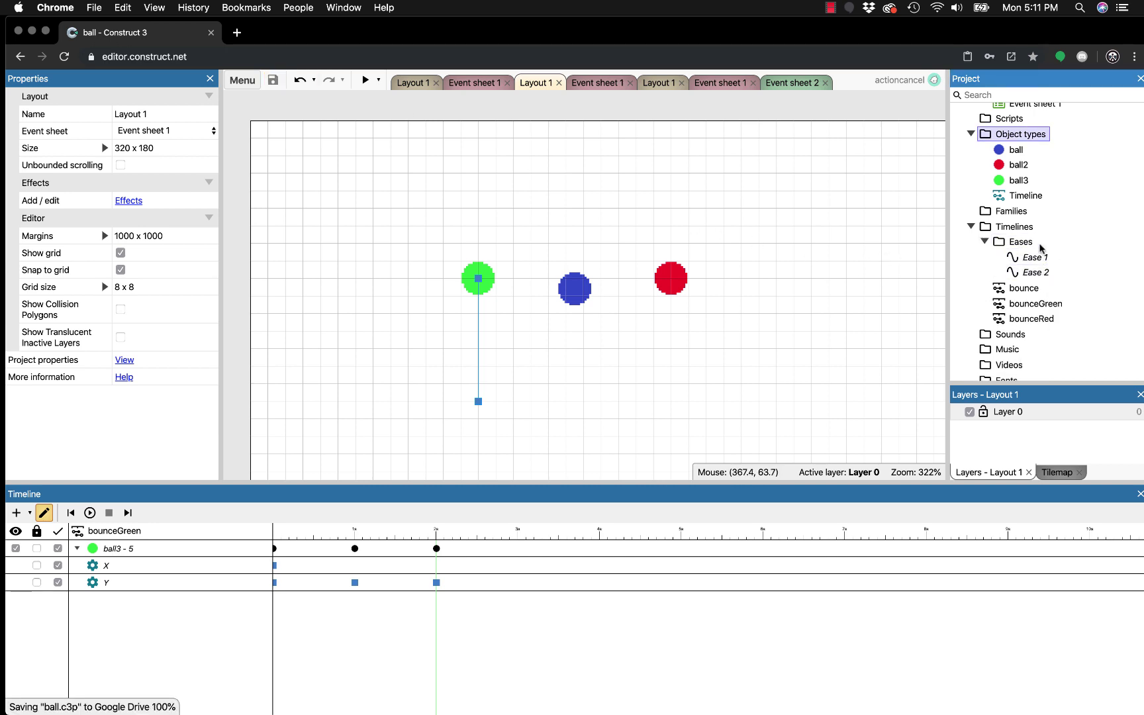
{"action": "left_click", "coordinate": [985, 243]}
{"action": "scroll", "coordinate": [987, 258], "scroll_direction": "up", "scroll_amount": 2}
{"action": "scroll", "coordinate": [993, 285], "scroll_direction": "down", "scroll_amount": 1}
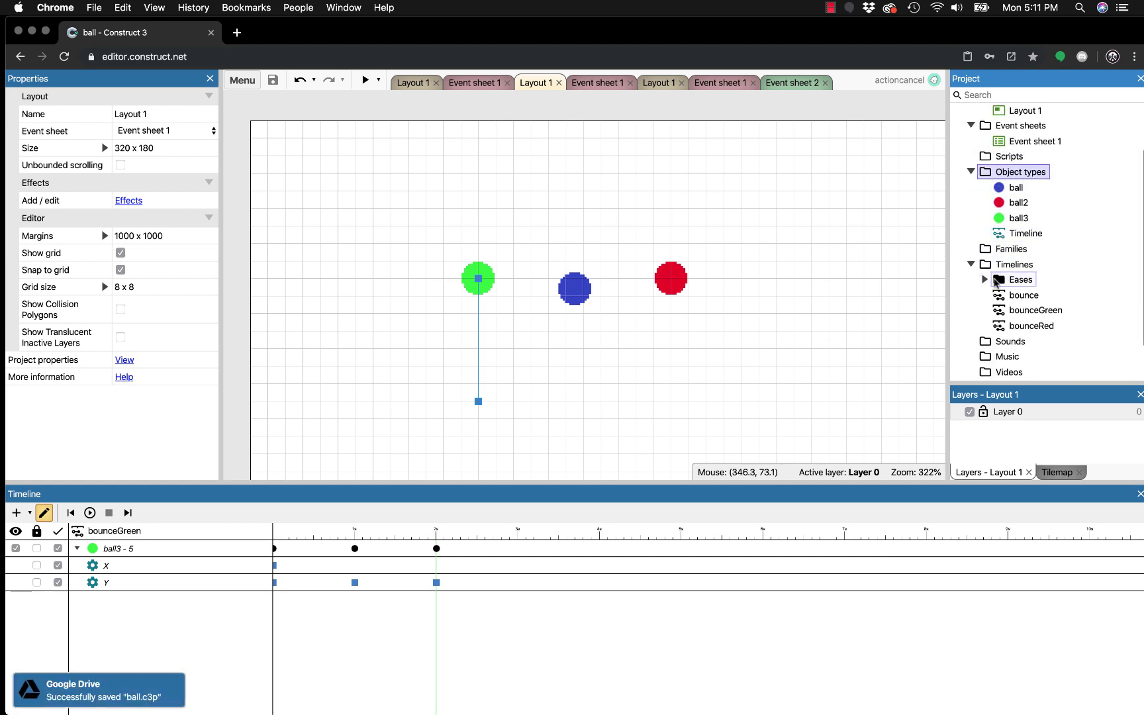
{"action": "left_click", "coordinate": [1012, 282]}
{"action": "right_click", "coordinate": [1012, 283]}
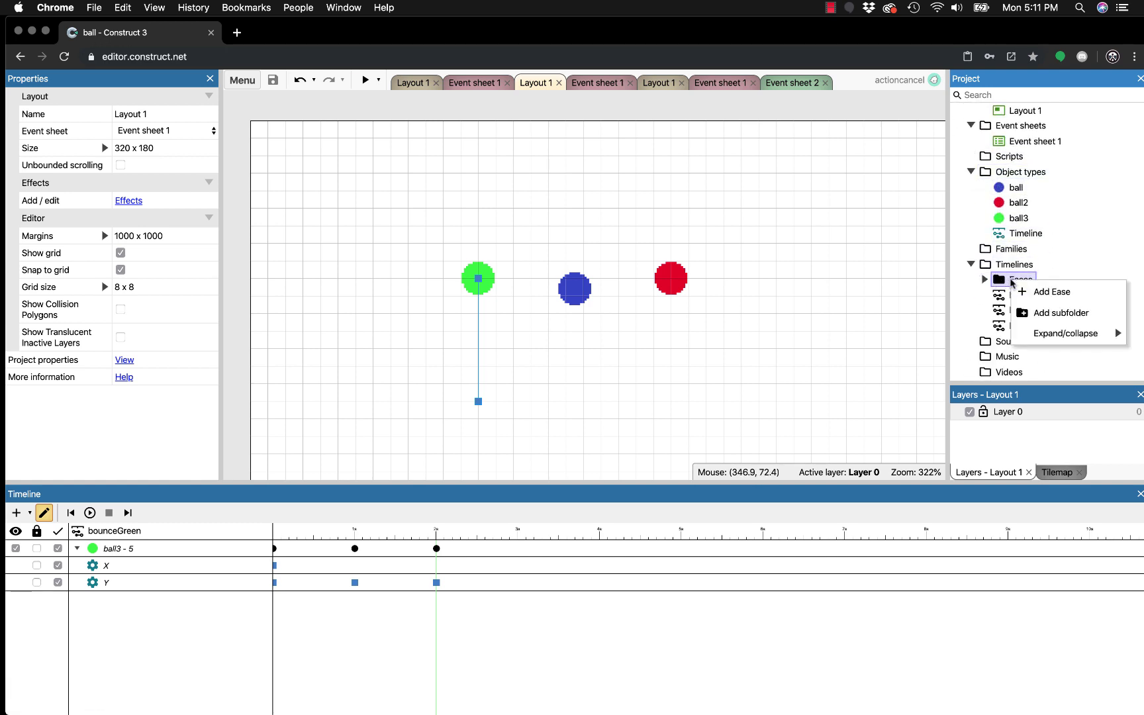
{"action": "left_click", "coordinate": [1049, 291]}
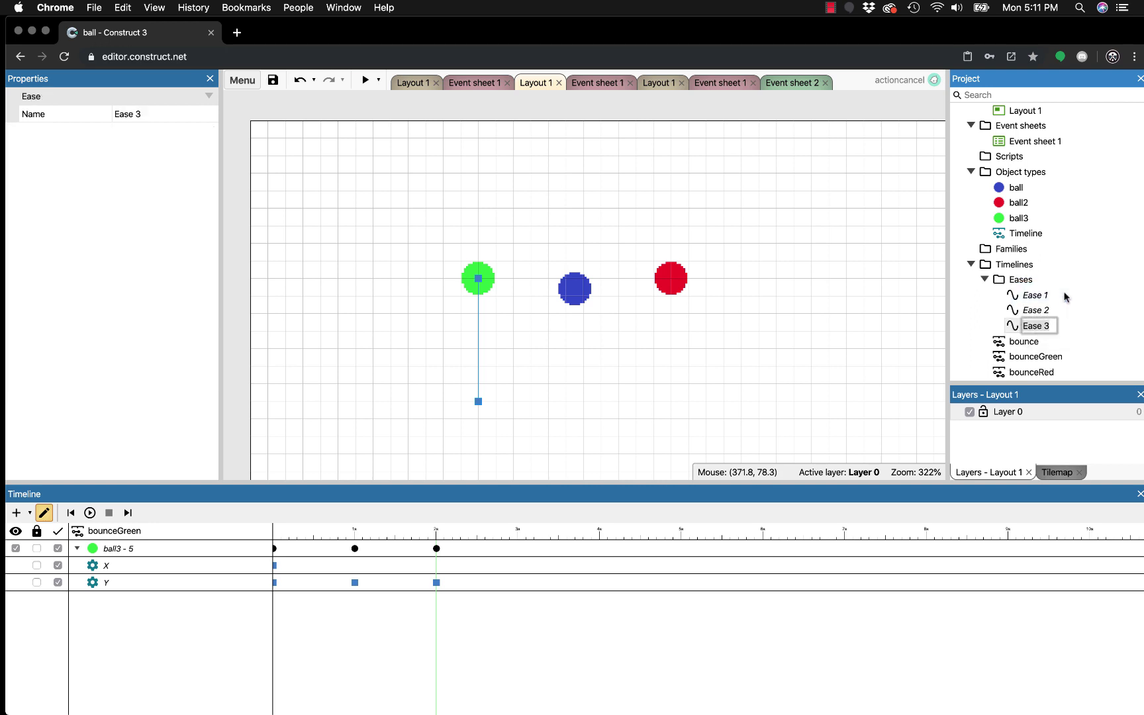
{"action": "type", "text": "ez-e"}
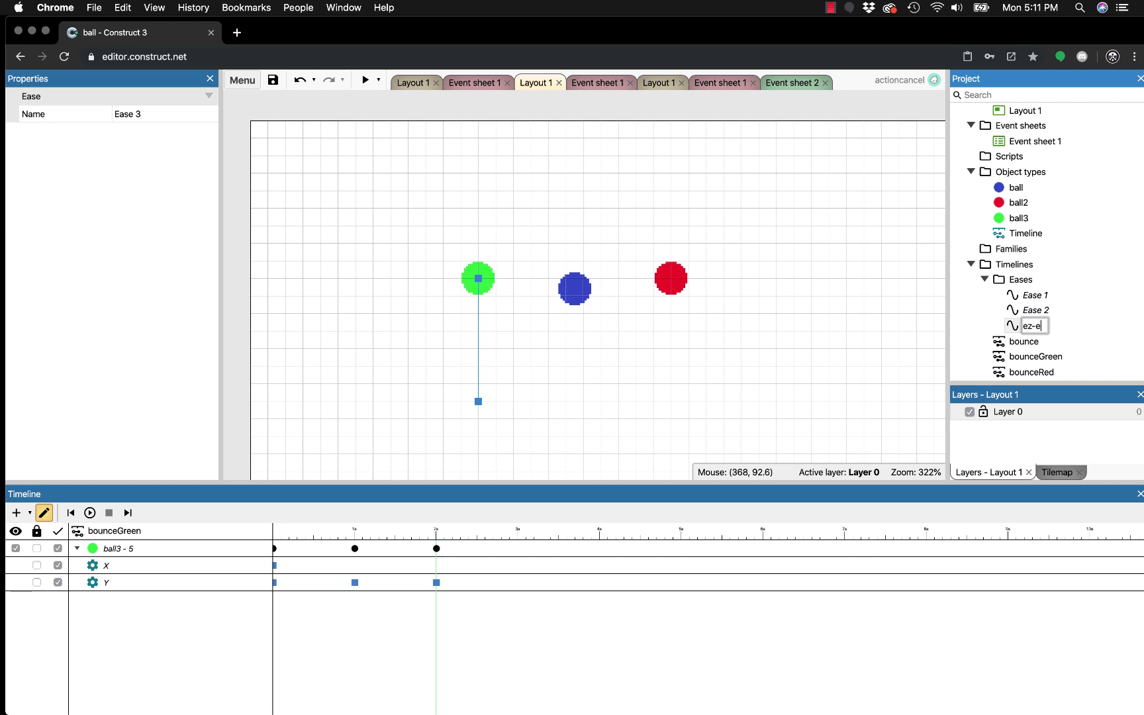
{"action": "key", "text": "Return"}
Examine the default curve and handles of the ez-e ease in the Ease Editor.
{"action": "double_click", "coordinate": [1015, 327]}
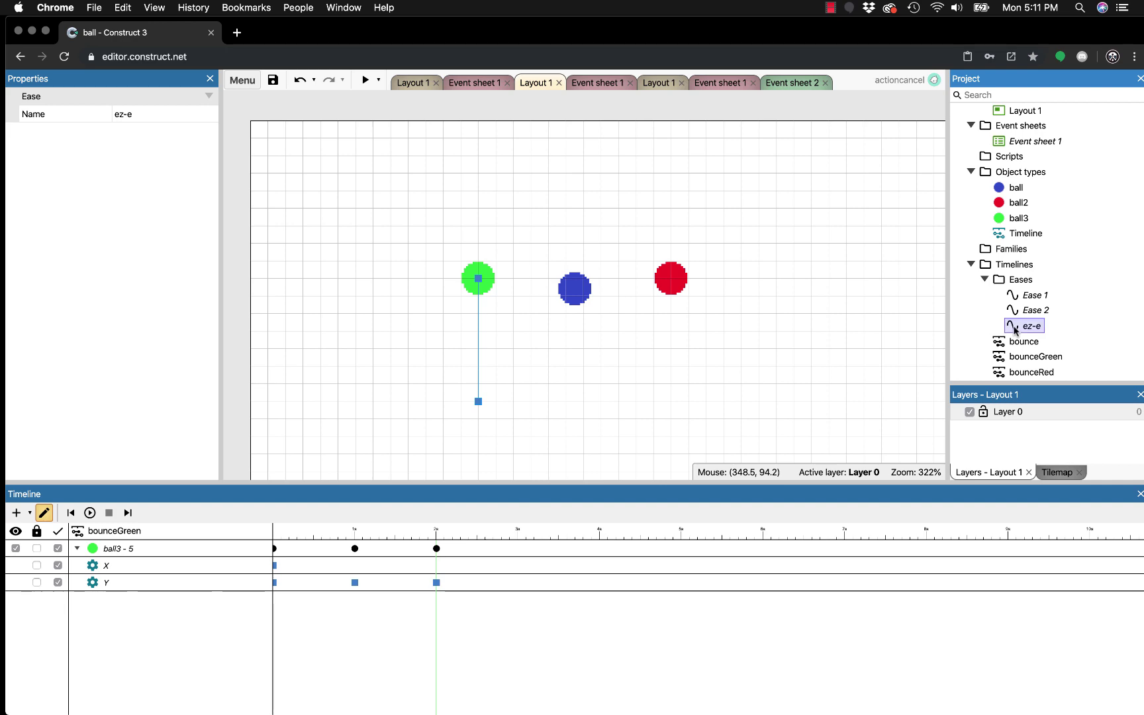
{"action": "left_click_drag", "start_coordinate": [697, 237], "coordinate": [681, 100]}
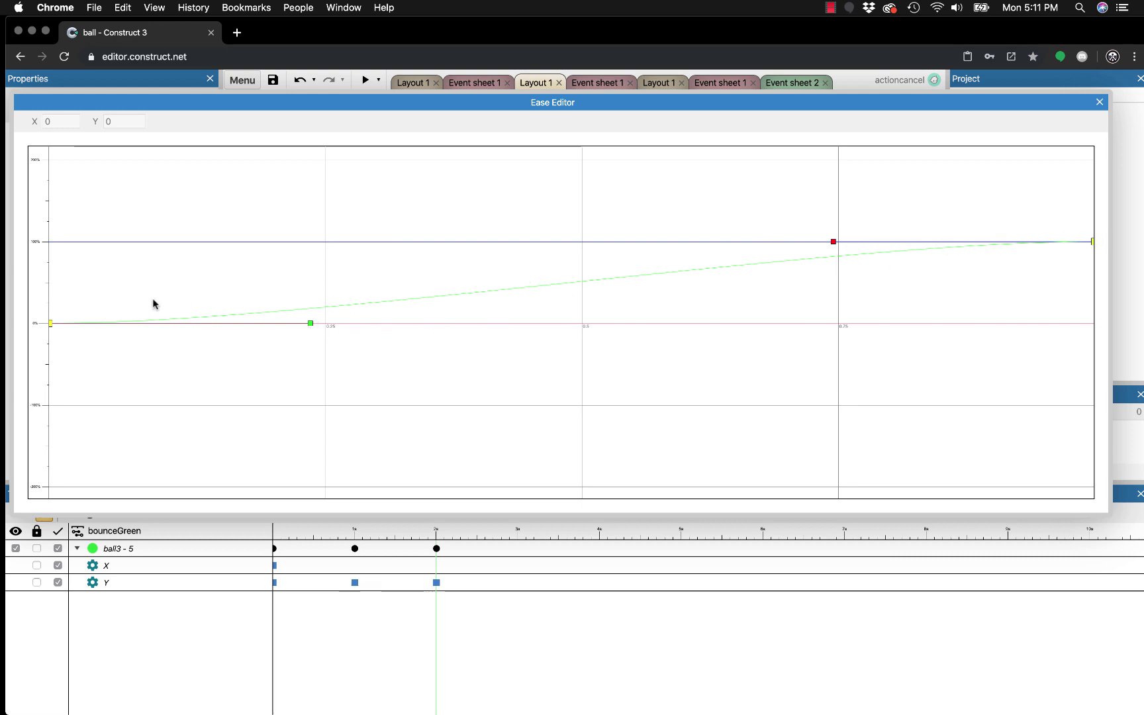
{"action": "left_click", "coordinate": [1099, 102]}
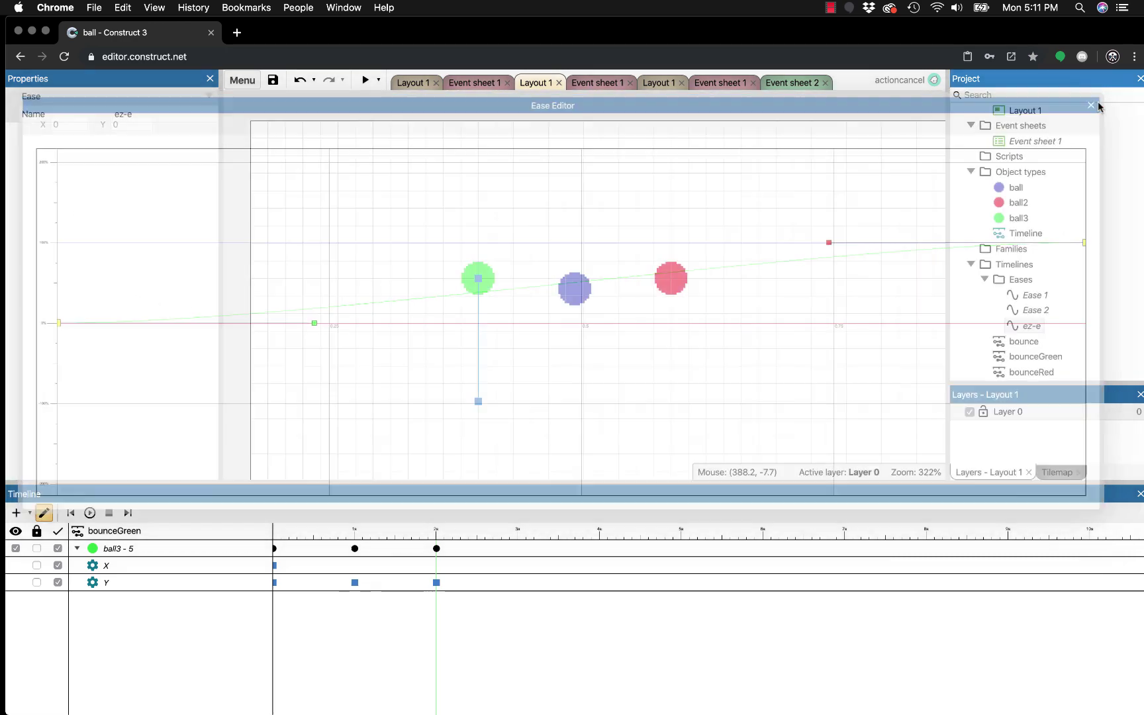
Set the bounceGreen timeline's ease to ez-e and preview the layout.
{"action": "left_click", "coordinate": [483, 278]}
{"action": "left_click", "coordinate": [161, 656]}
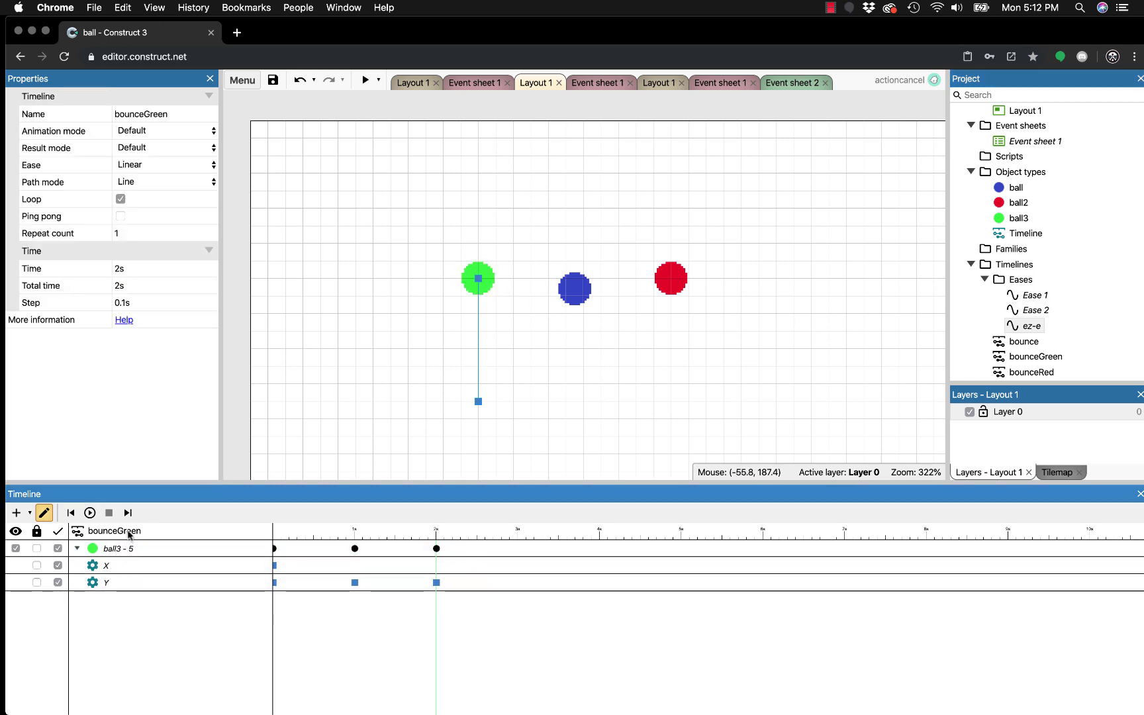
{"action": "left_click", "coordinate": [153, 164]}
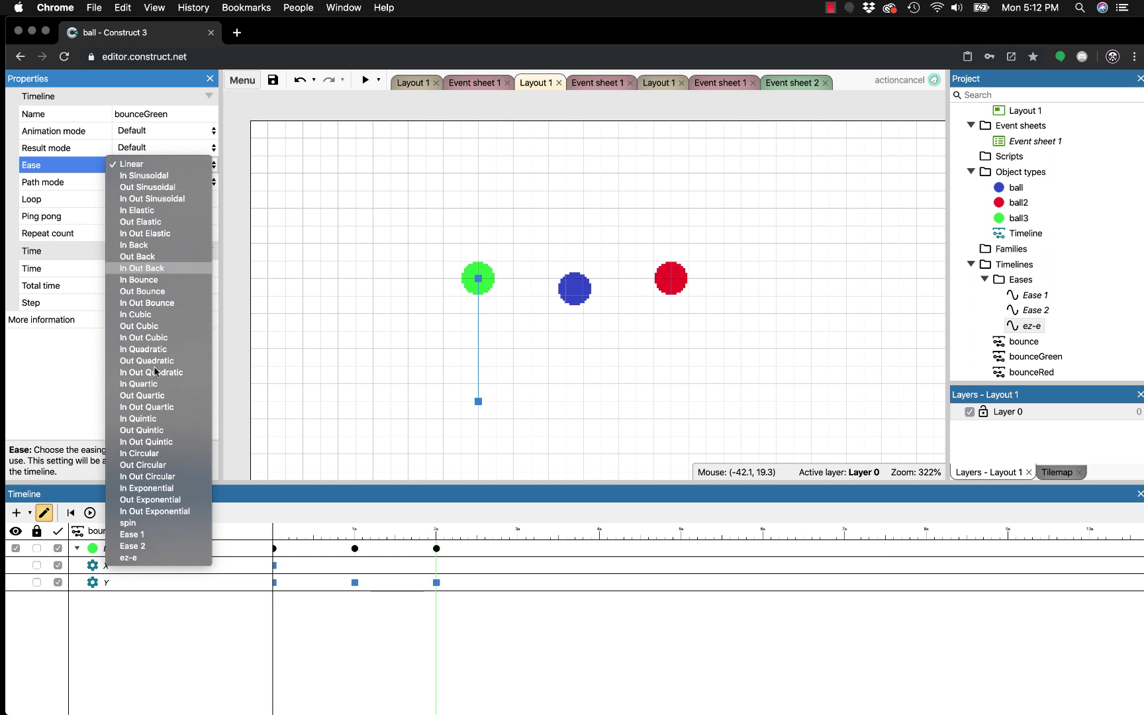
{"action": "left_click", "coordinate": [126, 560]}
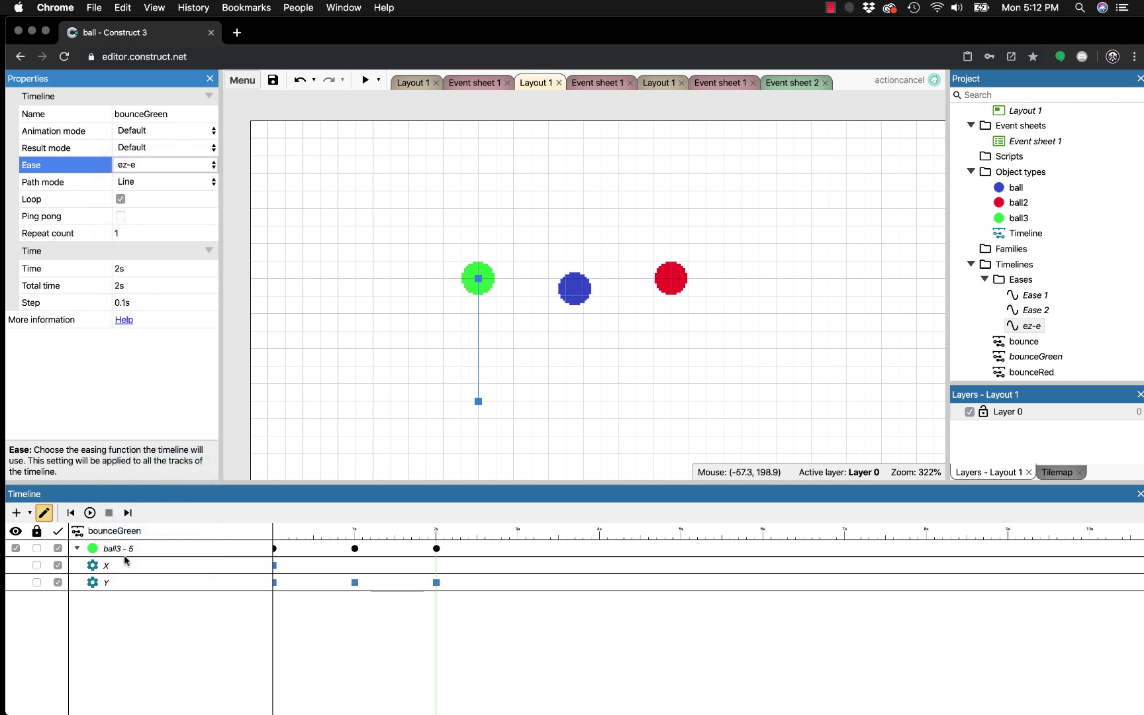
{"action": "left_click", "coordinate": [362, 81]}
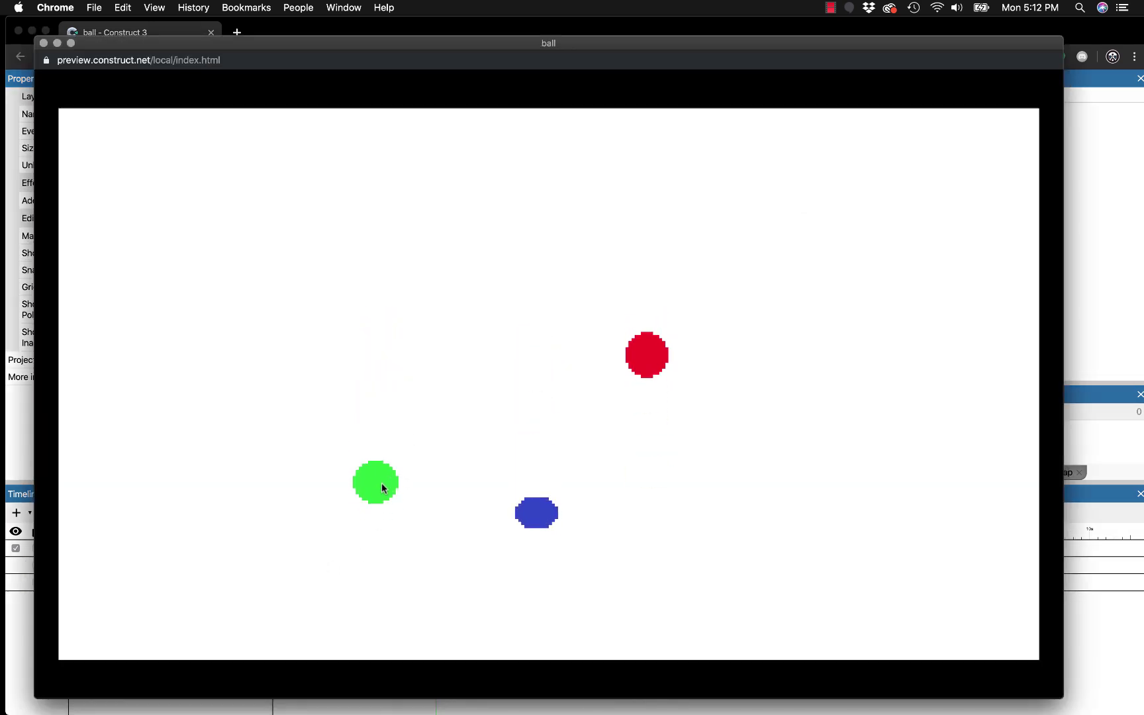
{"action": "left_click", "coordinate": [43, 43]}
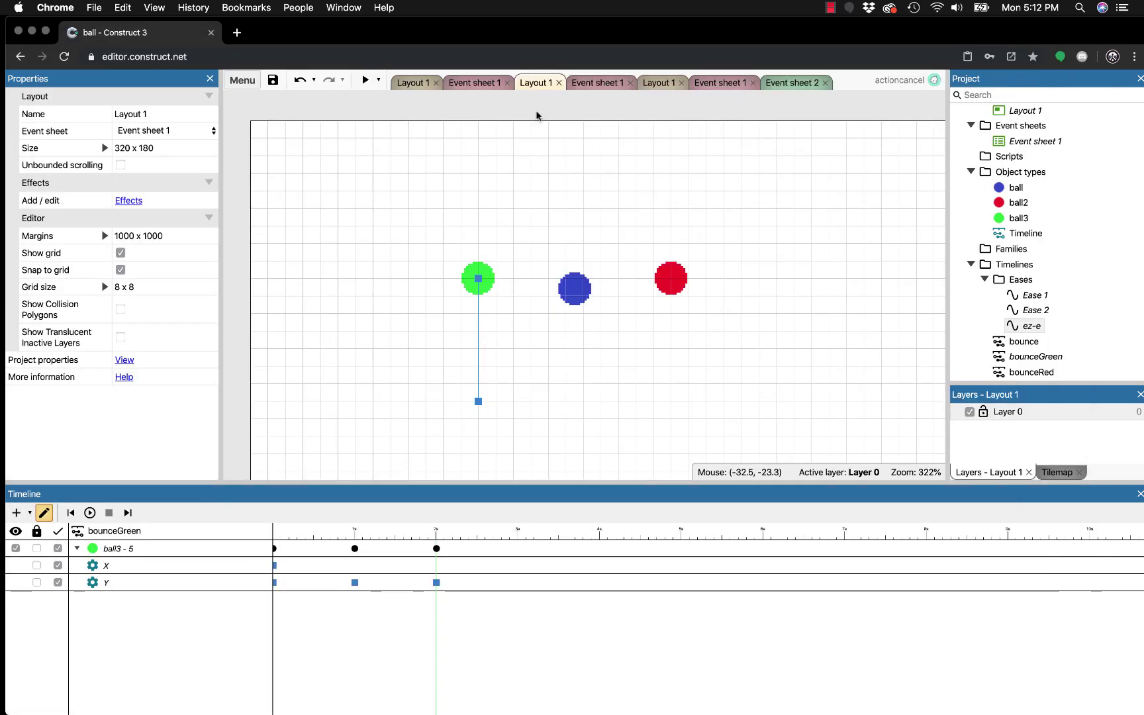
Reshape the ez-e curve with its start handle near -200% and its end handle at X 0.78, Y 2.2, and preview the layout.
{"action": "double_click", "coordinate": [1013, 327]}
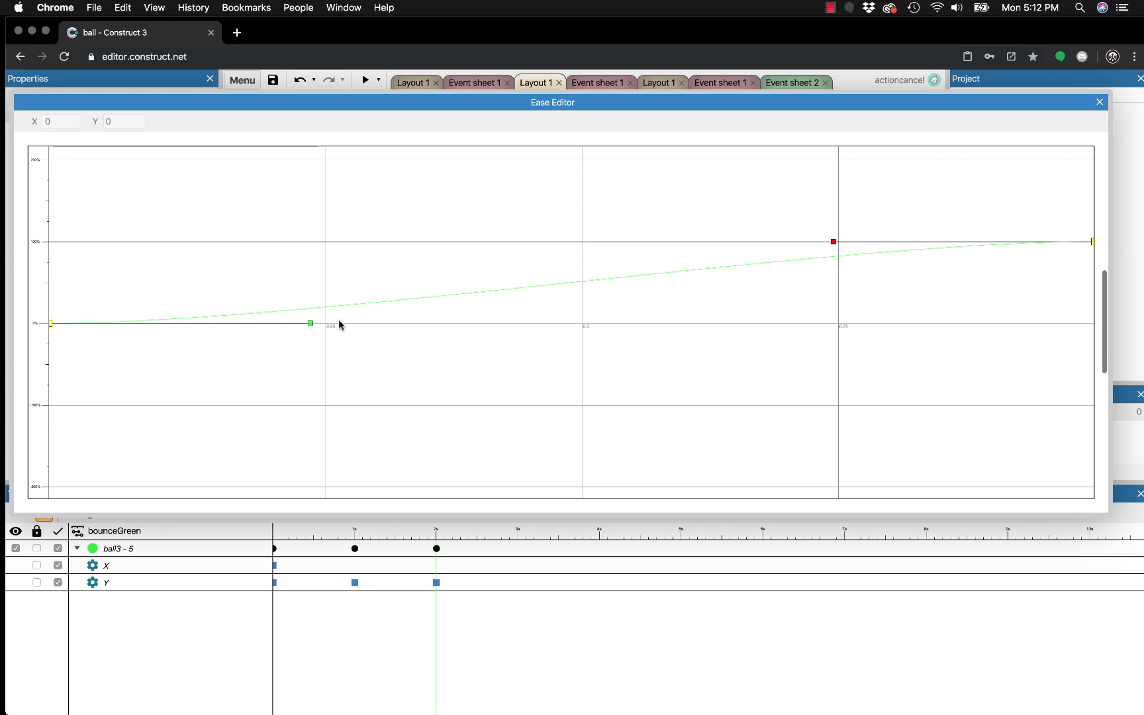
{"action": "left_click_drag", "start_coordinate": [309, 325], "coordinate": [294, 482]}
{"action": "left_click_drag", "start_coordinate": [831, 240], "coordinate": [862, 143]}
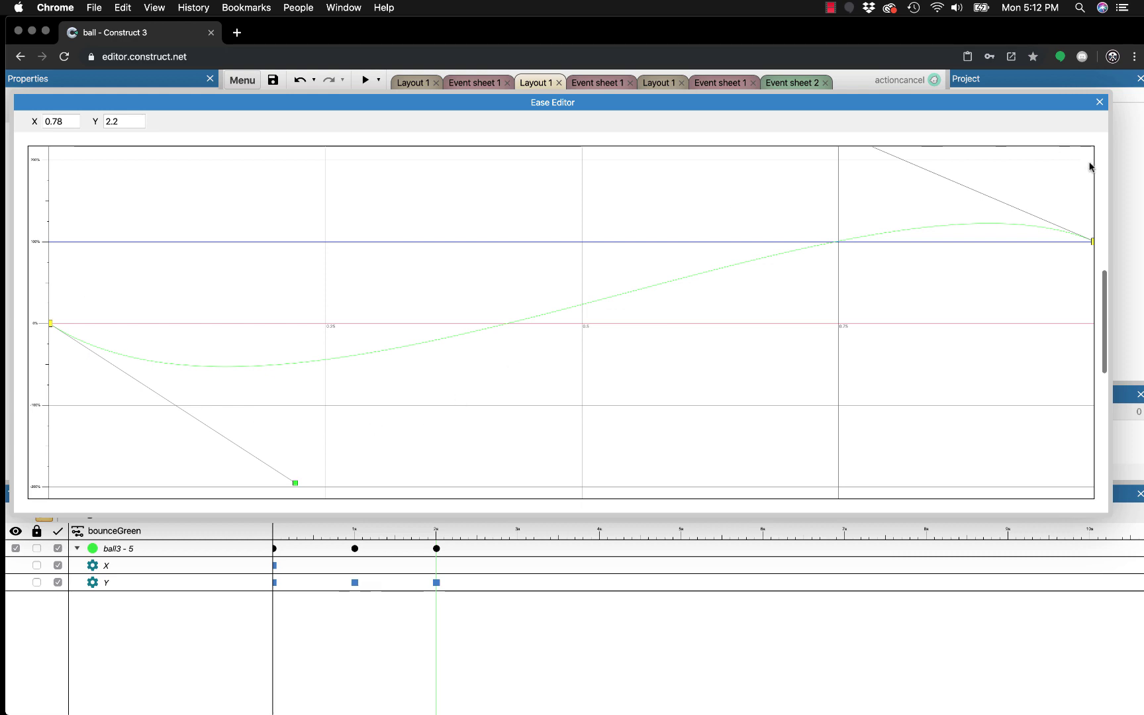
{"action": "left_click", "coordinate": [1100, 102]}
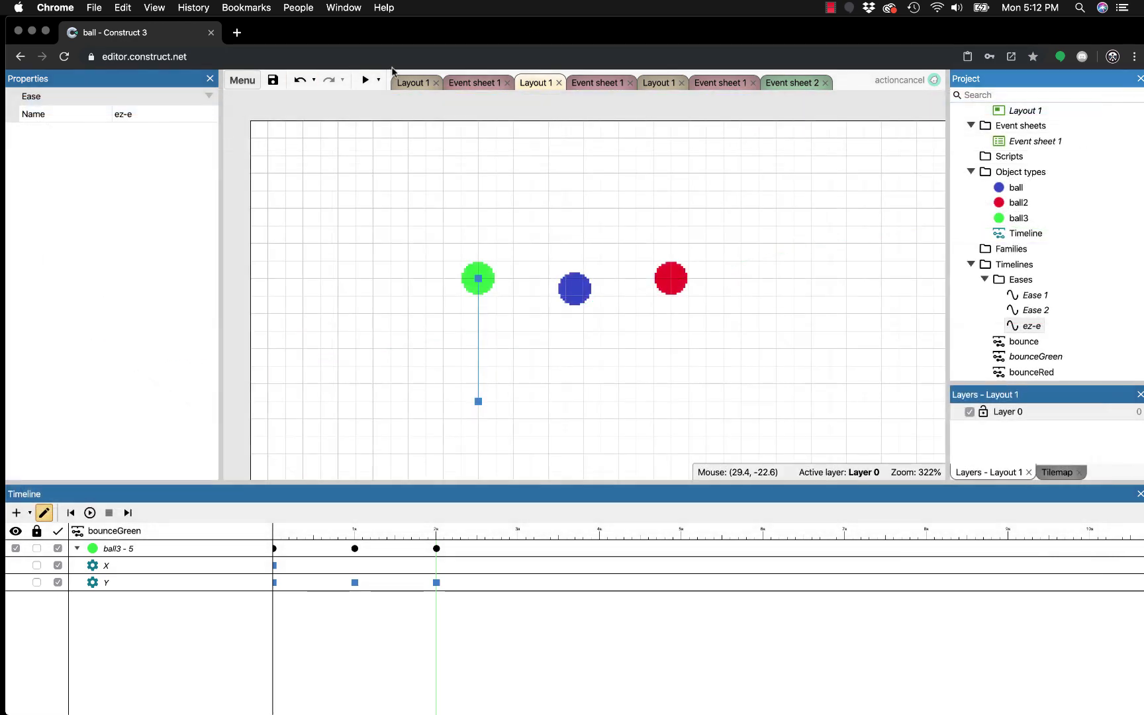
{"action": "left_click", "coordinate": [365, 80]}
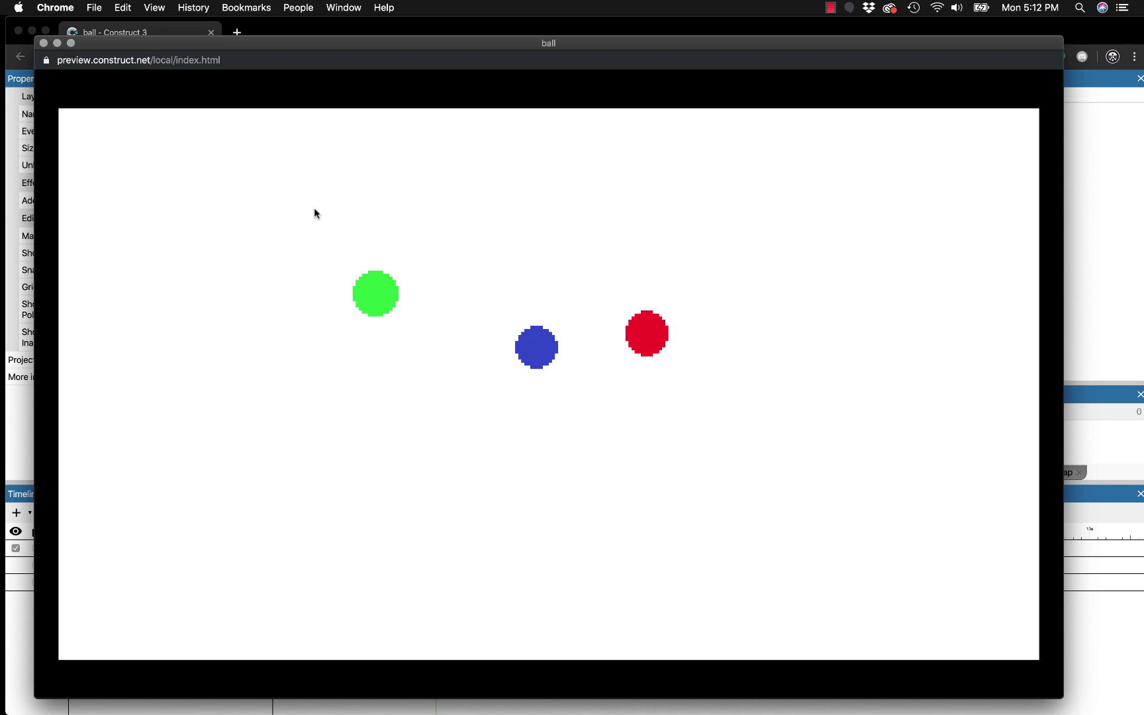
{"action": "left_click", "coordinate": [43, 43]}
{"action": "double_click", "coordinate": [1010, 326]}
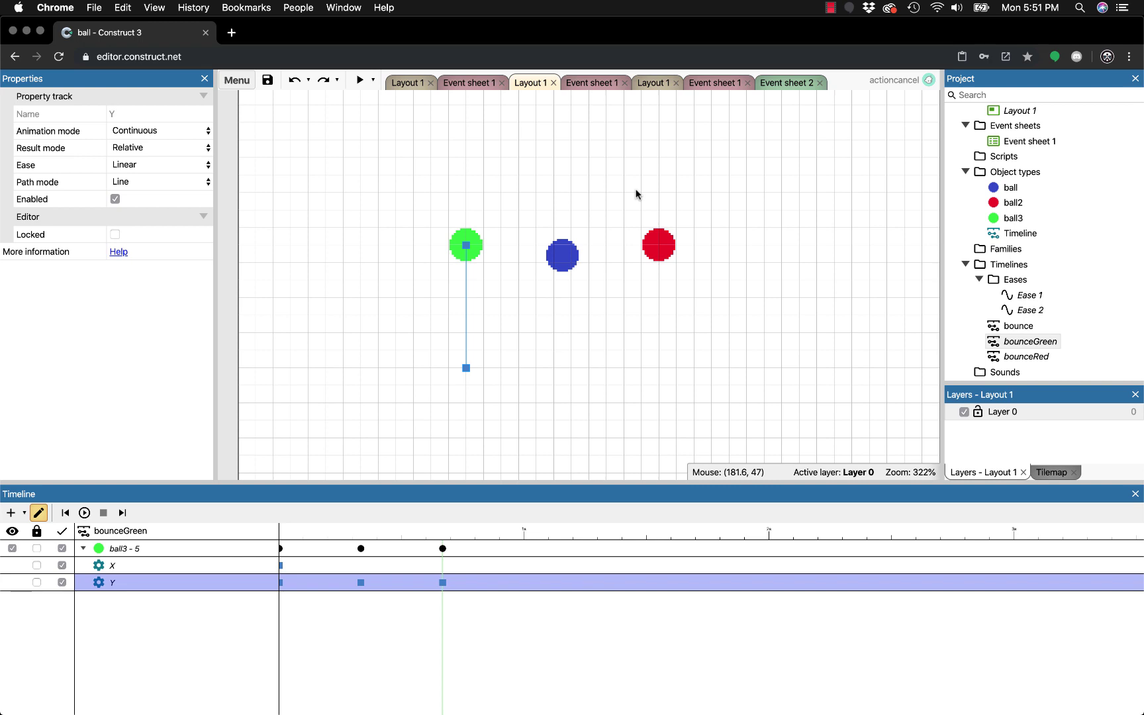
Set the bounceGreen timeline's ease to In Out Exponential and preview the layout.
{"action": "left_click", "coordinate": [609, 406]}
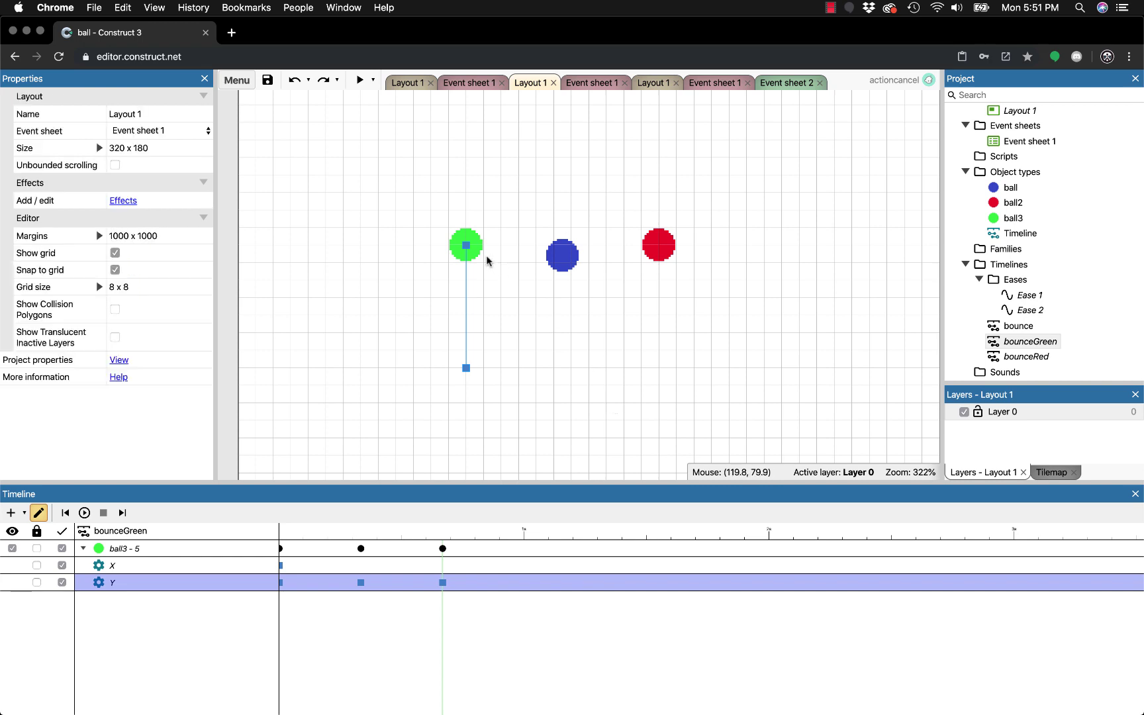
{"action": "left_click", "coordinate": [480, 255]}
{"action": "left_click", "coordinate": [120, 531]}
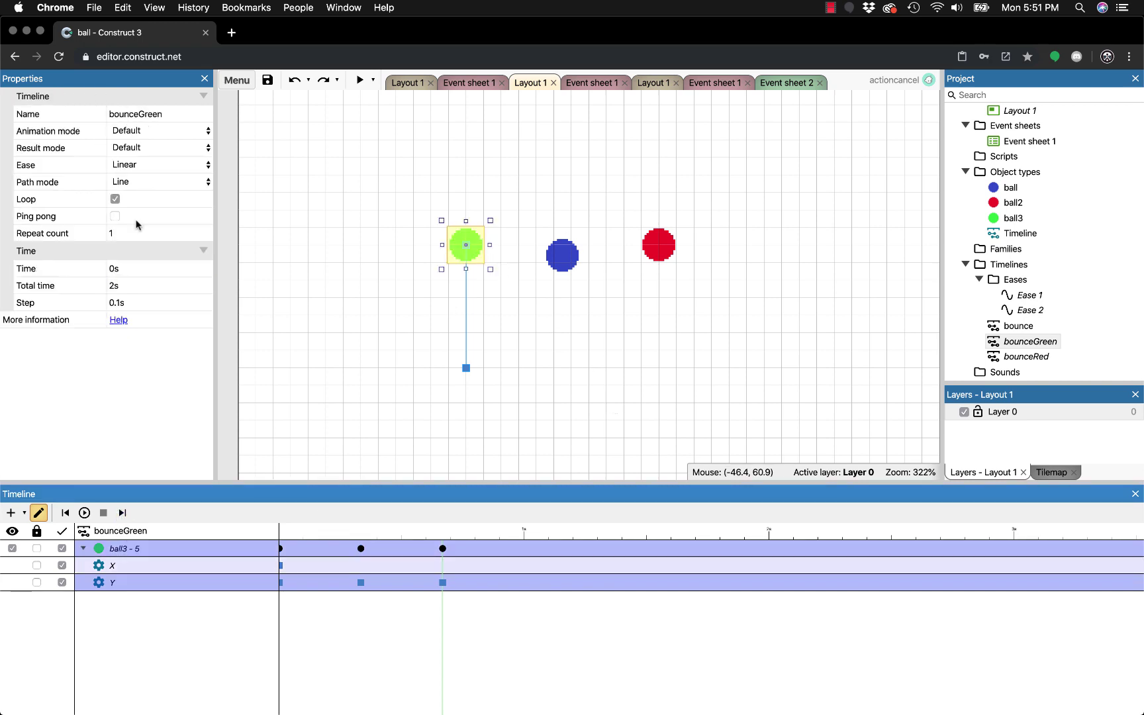
{"action": "left_click", "coordinate": [172, 167]}
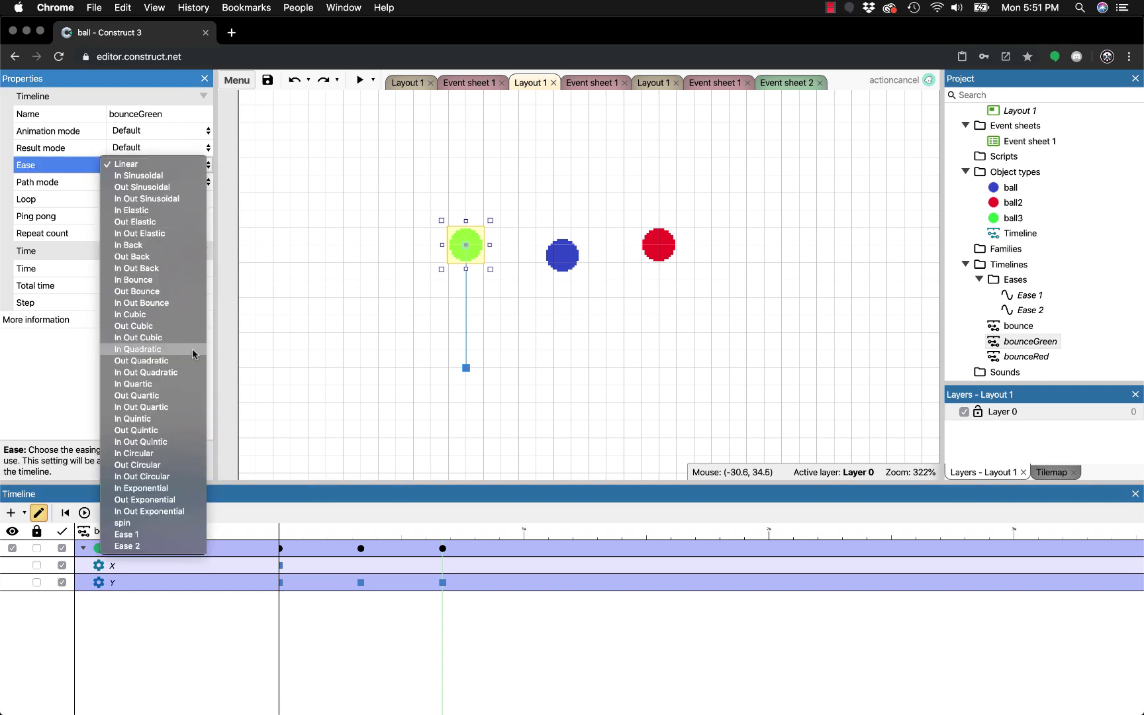
{"action": "left_click", "coordinate": [184, 511]}
{"action": "left_click", "coordinate": [368, 319]}
{"action": "left_click", "coordinate": [360, 80]}
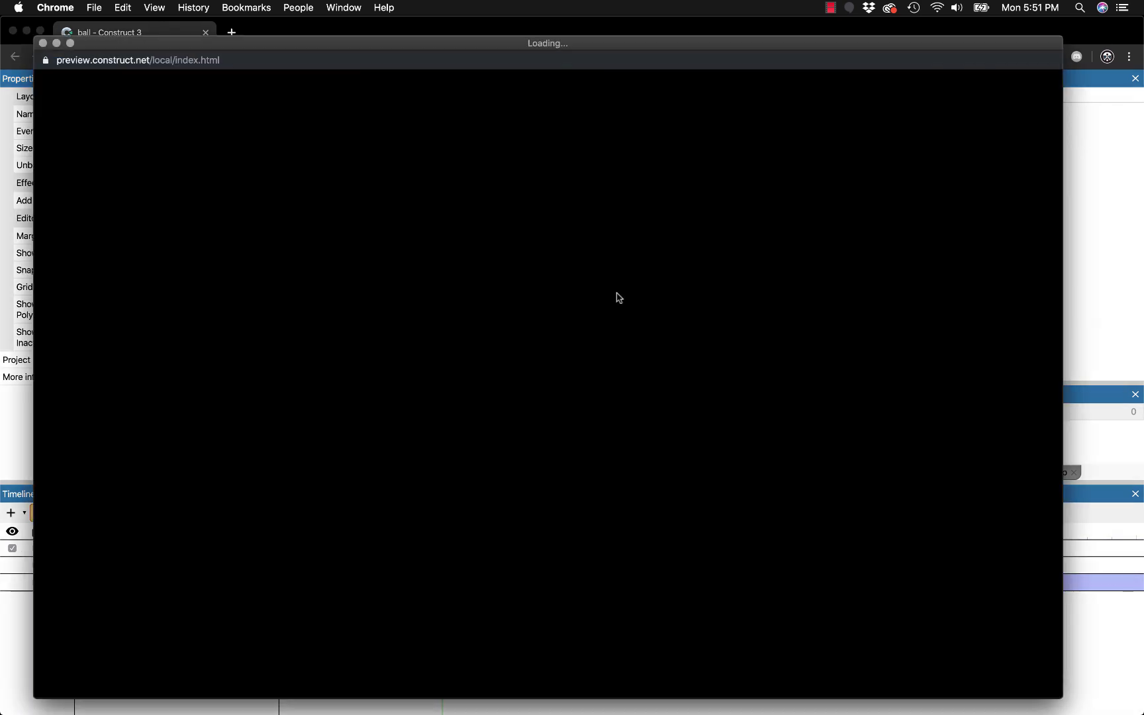
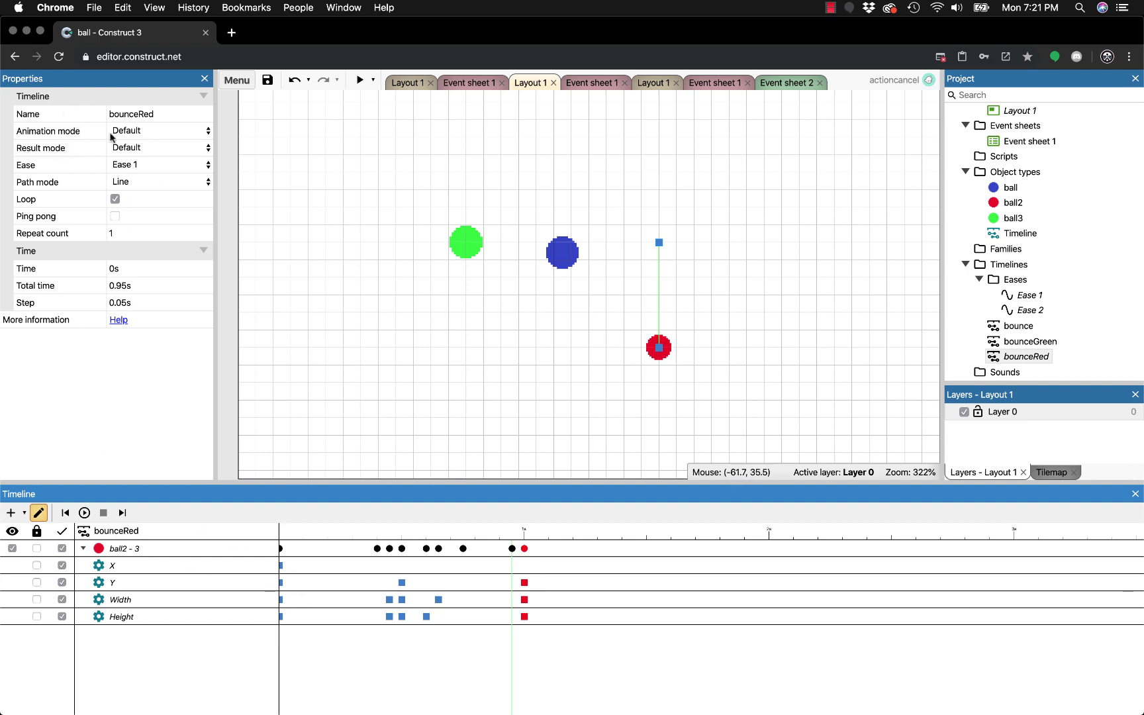
Examine the bounceRed timeline's Result mode options and the value of ball2's Width keyframe at 0 seconds.
{"action": "left_click", "coordinate": [142, 148]}
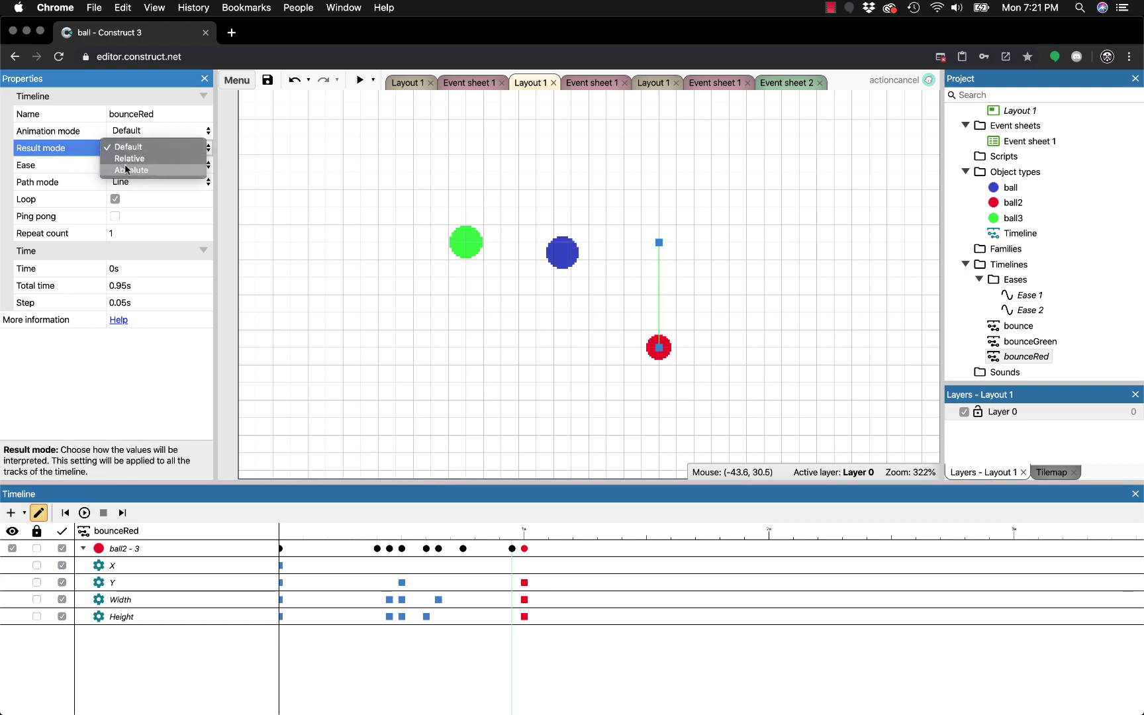
{"action": "left_click", "coordinate": [291, 649]}
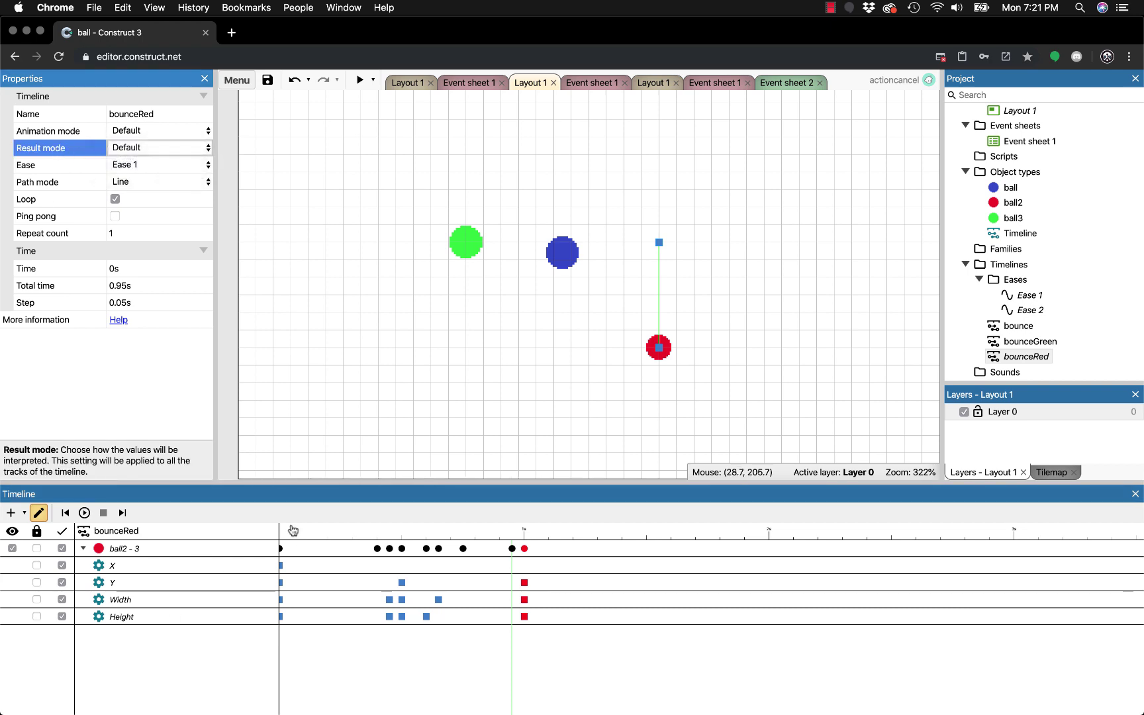
{"action": "left_click", "coordinate": [281, 600]}
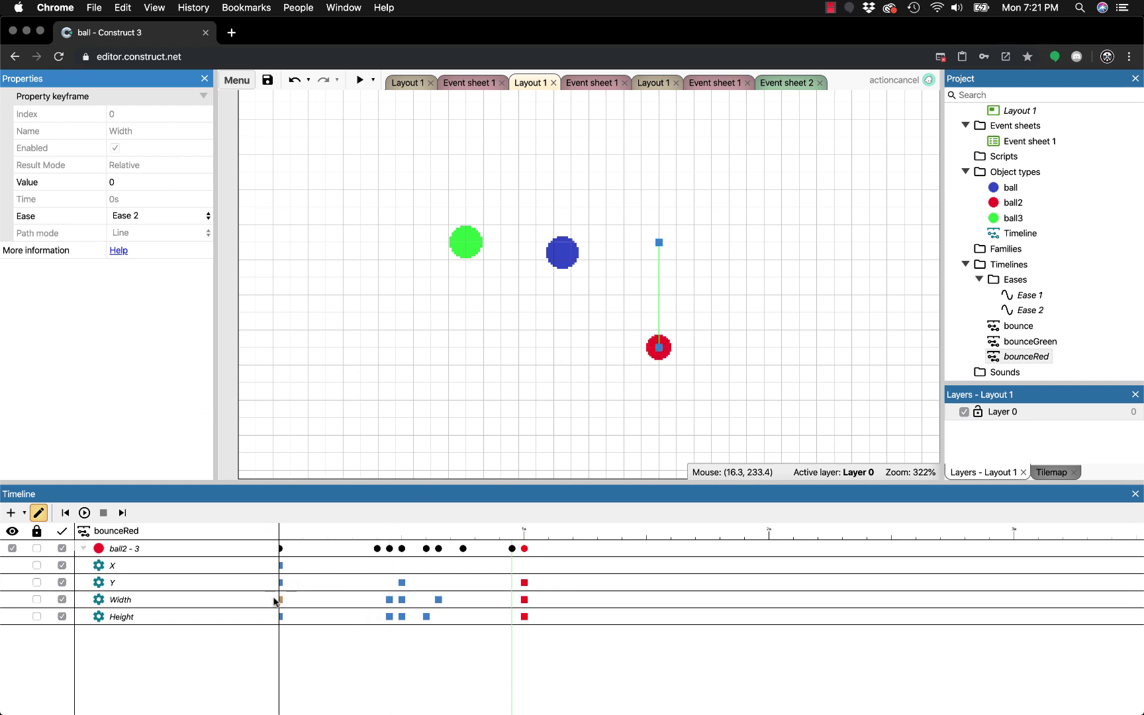
{"action": "left_click", "coordinate": [151, 182]}
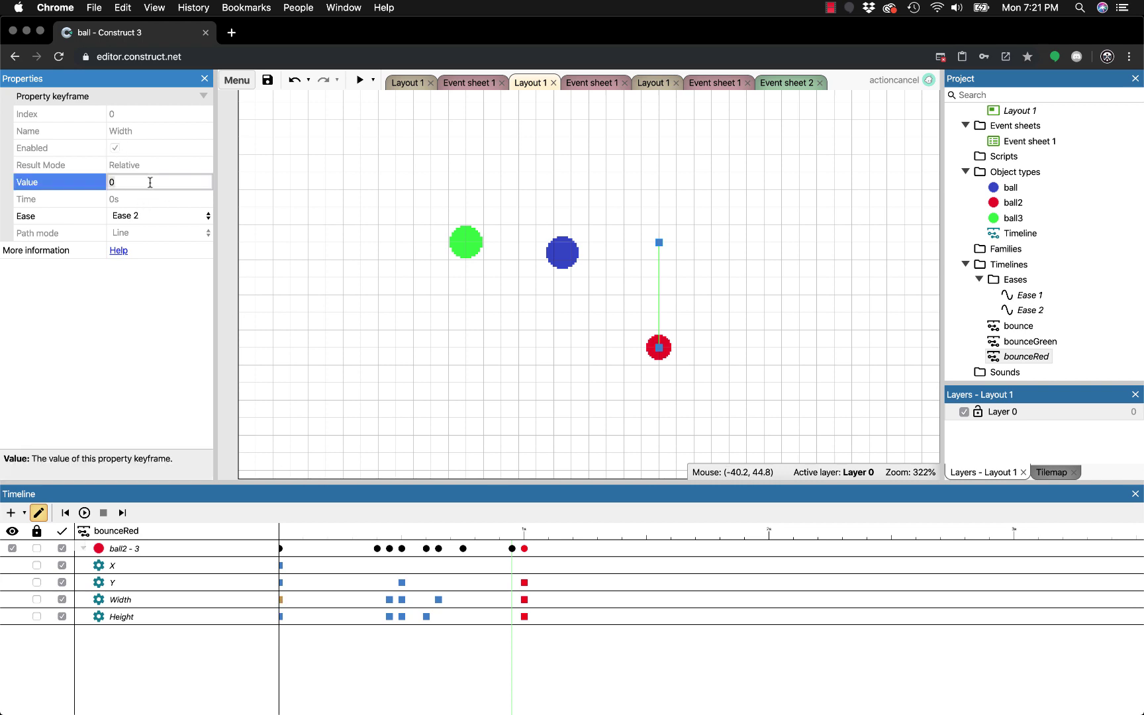
{"action": "key", "text": "Tab"}
Try a value of 1 for ball2's Width keyframe at 0 seconds and restore it to 0.
{"action": "left_click", "coordinate": [158, 180]}
{"action": "type", "text": "1"}
{"action": "key", "text": "Tab"}
{"action": "left_click", "coordinate": [161, 180]}
{"action": "type", "text": "0"}
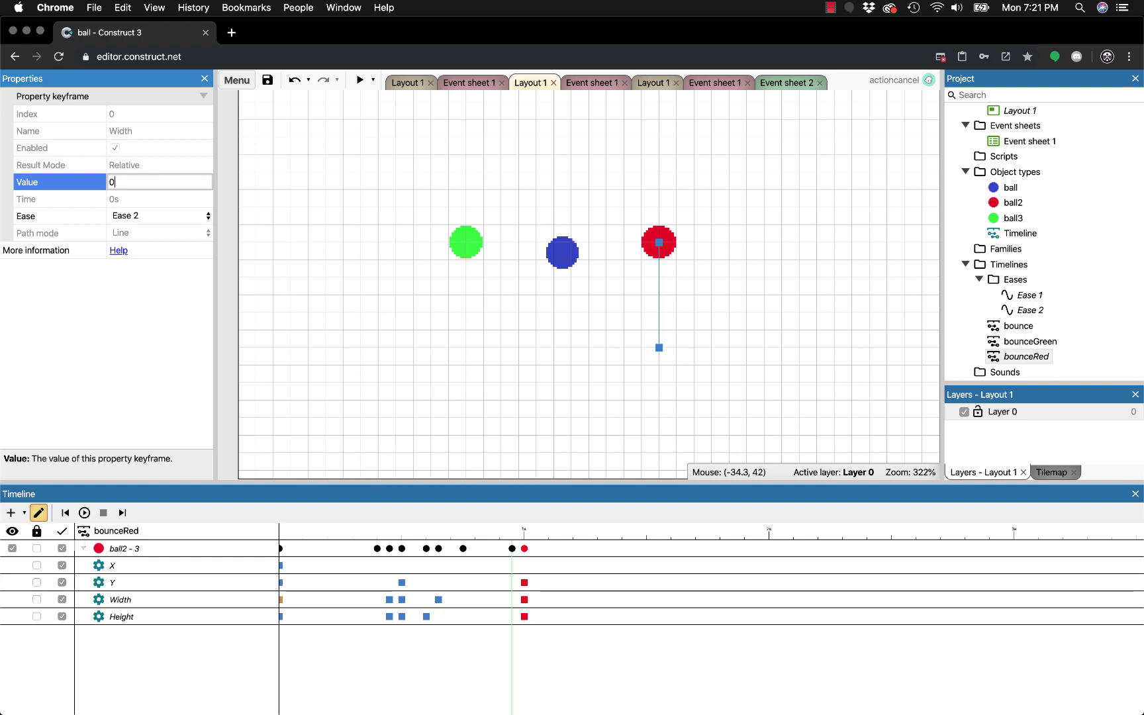
{"action": "key", "text": "Tab"}
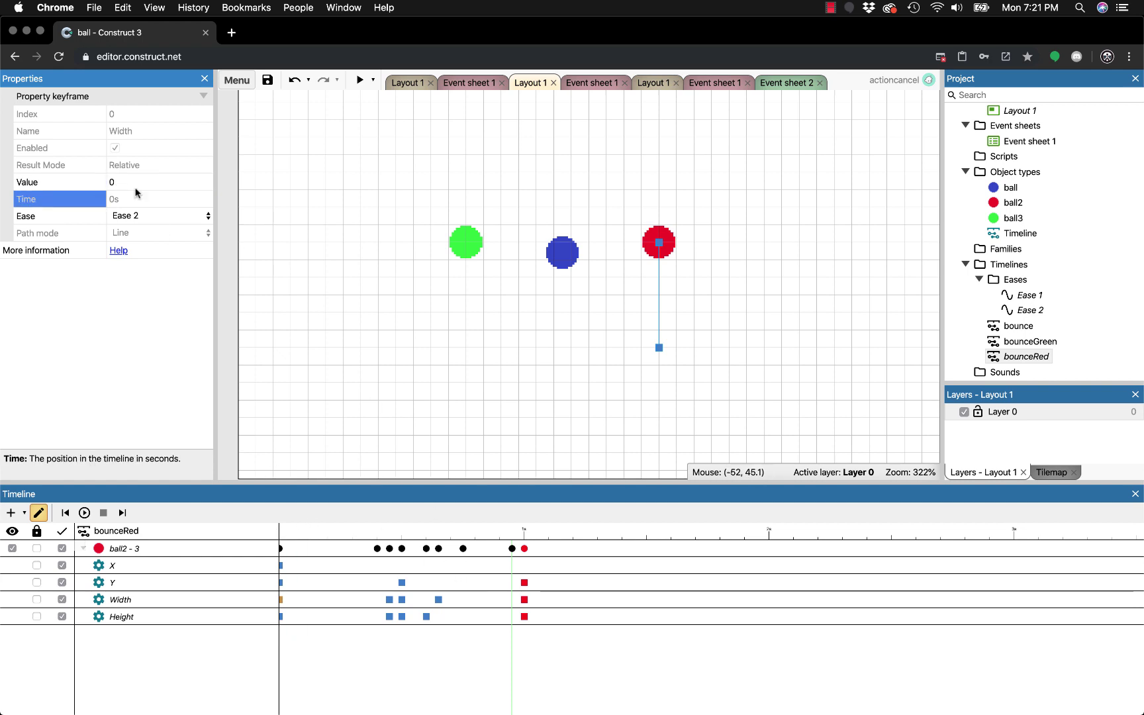
Compare ball2's object size with its Width keyframe values at 0 and 0.5 seconds in the bounceRed timeline.
{"action": "left_click", "coordinate": [665, 235]}
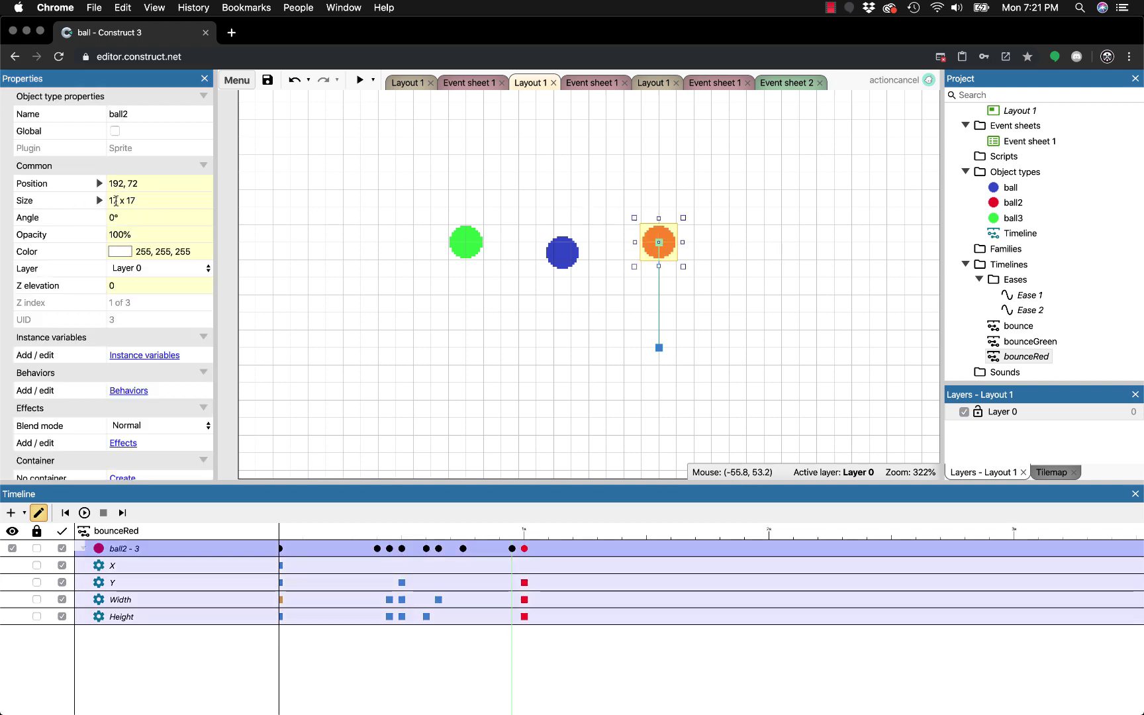
{"action": "left_click", "coordinate": [1026, 356]}
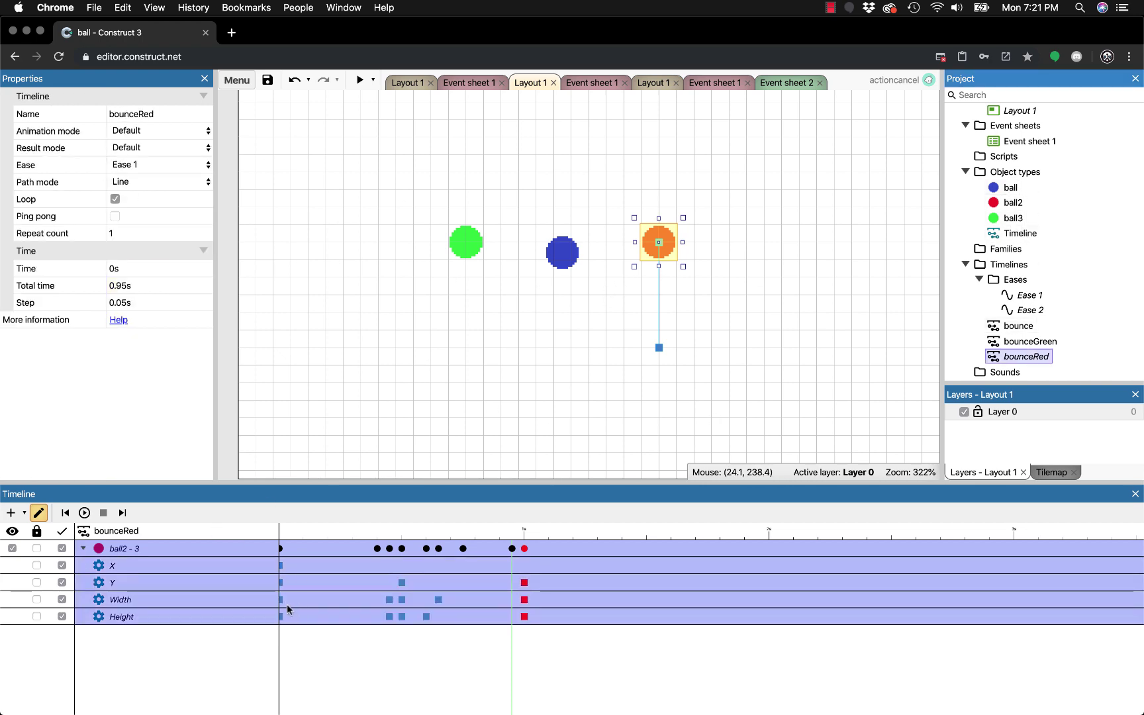
{"action": "left_click", "coordinate": [281, 599]}
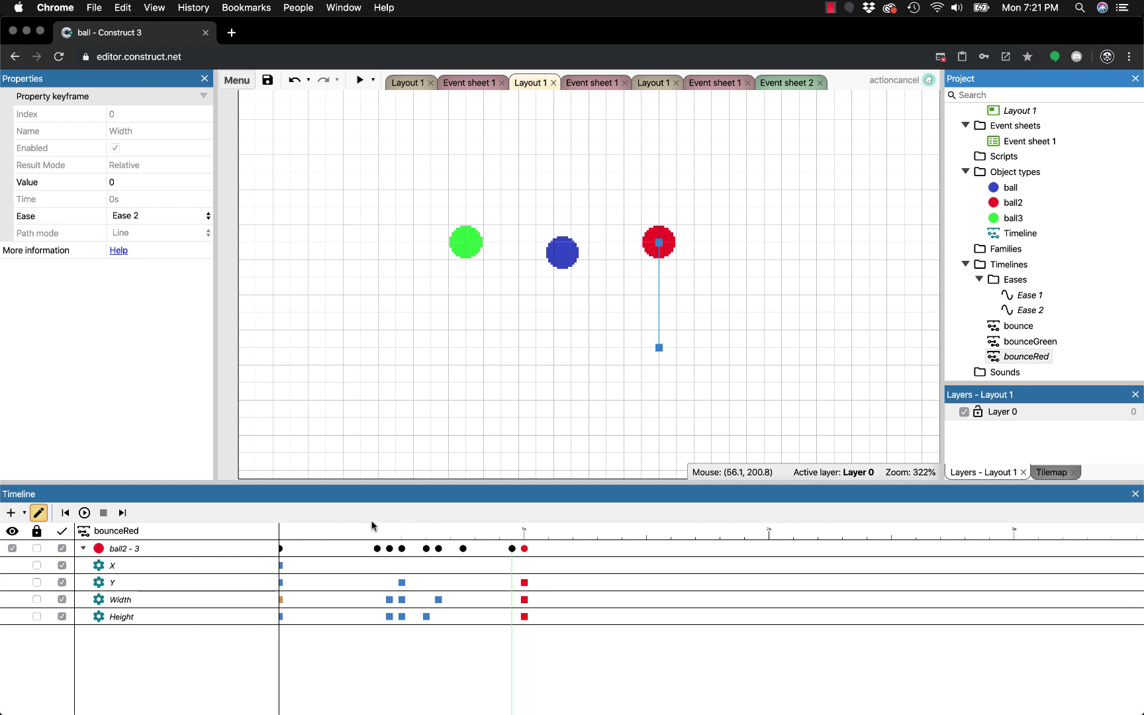
{"action": "left_click", "coordinate": [402, 599]}
{"action": "mouse_move", "coordinate": [395, 535]}
{"action": "left_mouse_down"}
{"action": "mouse_move", "coordinate": [378, 535]}
{"action": "mouse_move", "coordinate": [389, 535]}
{"action": "left_mouse_up"}
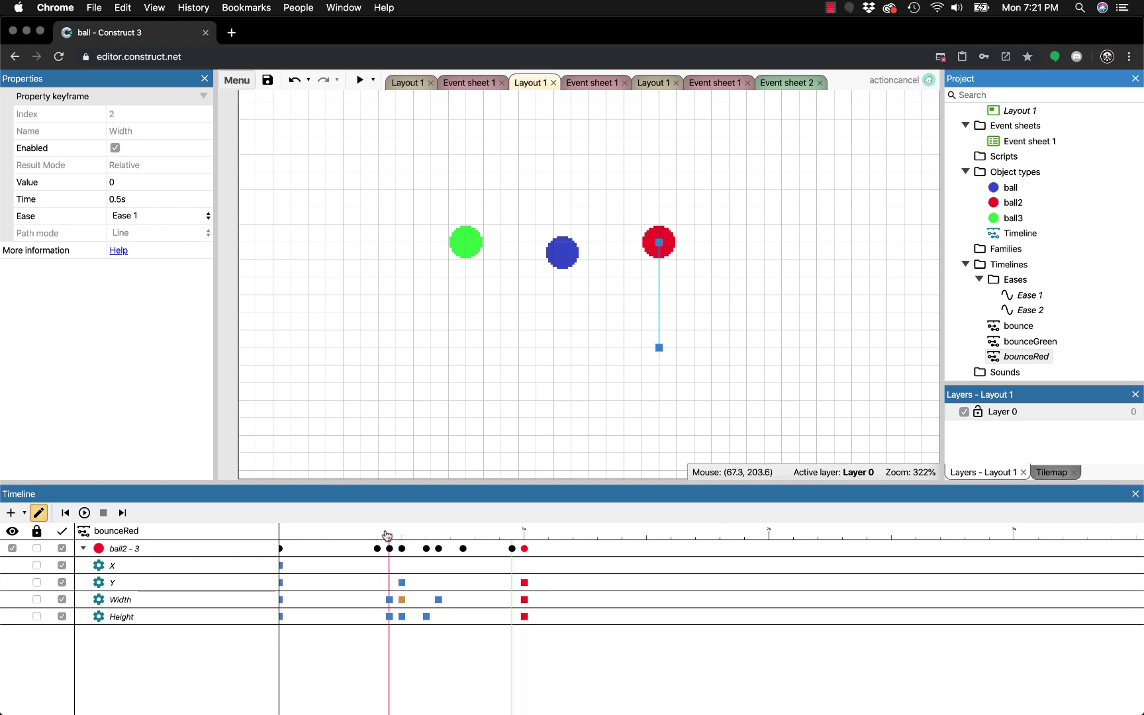
Compare ball2's Width keyframe values at 0 and 0.45 seconds in the bounceRed timeline.
{"action": "left_click", "coordinate": [389, 601]}
{"action": "left_click", "coordinate": [131, 182]}
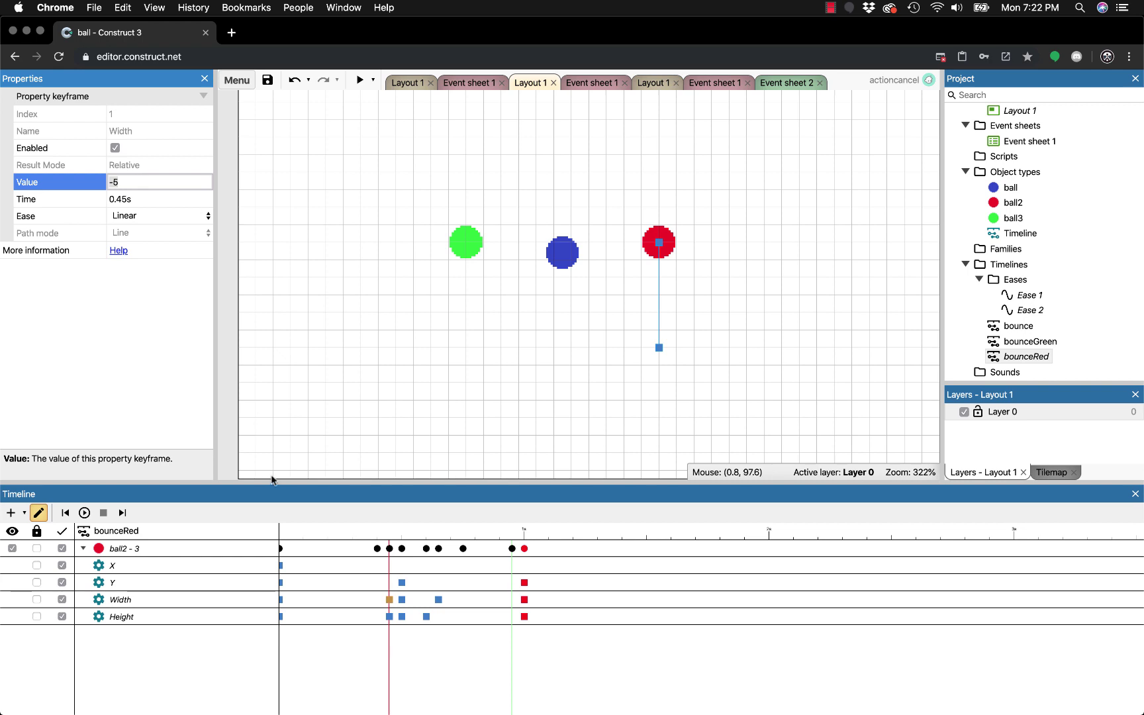
{"action": "left_click_drag", "start_coordinate": [278, 536], "coordinate": [393, 547]}
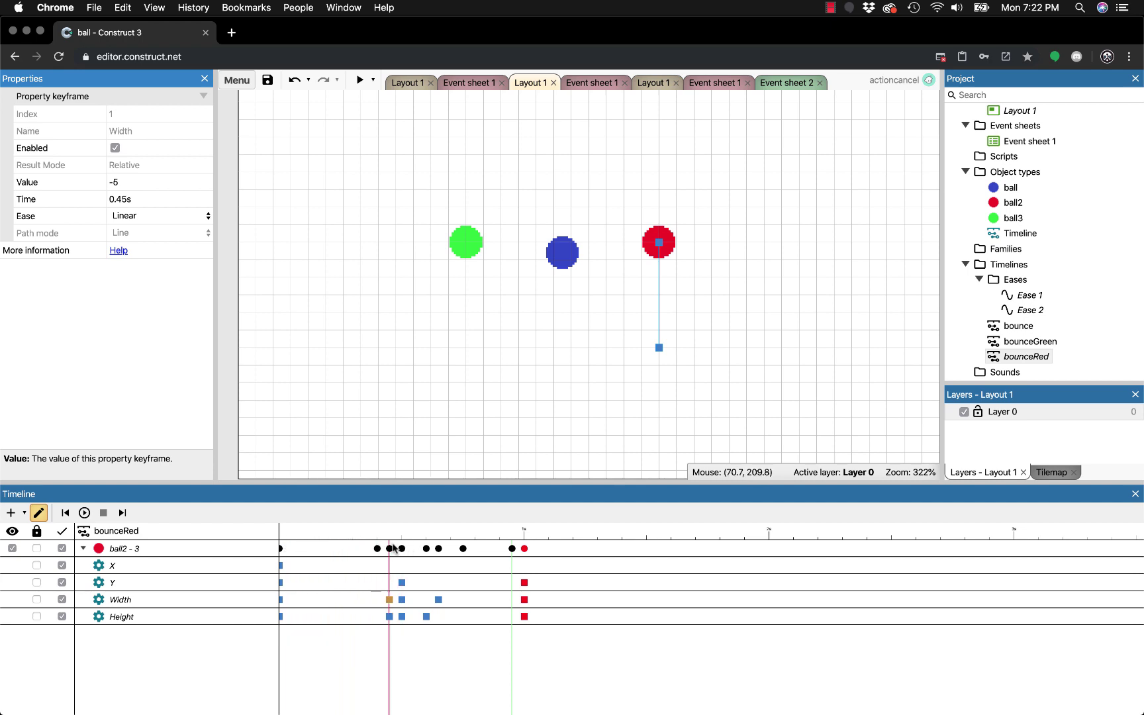
{"action": "left_click", "coordinate": [279, 600]}
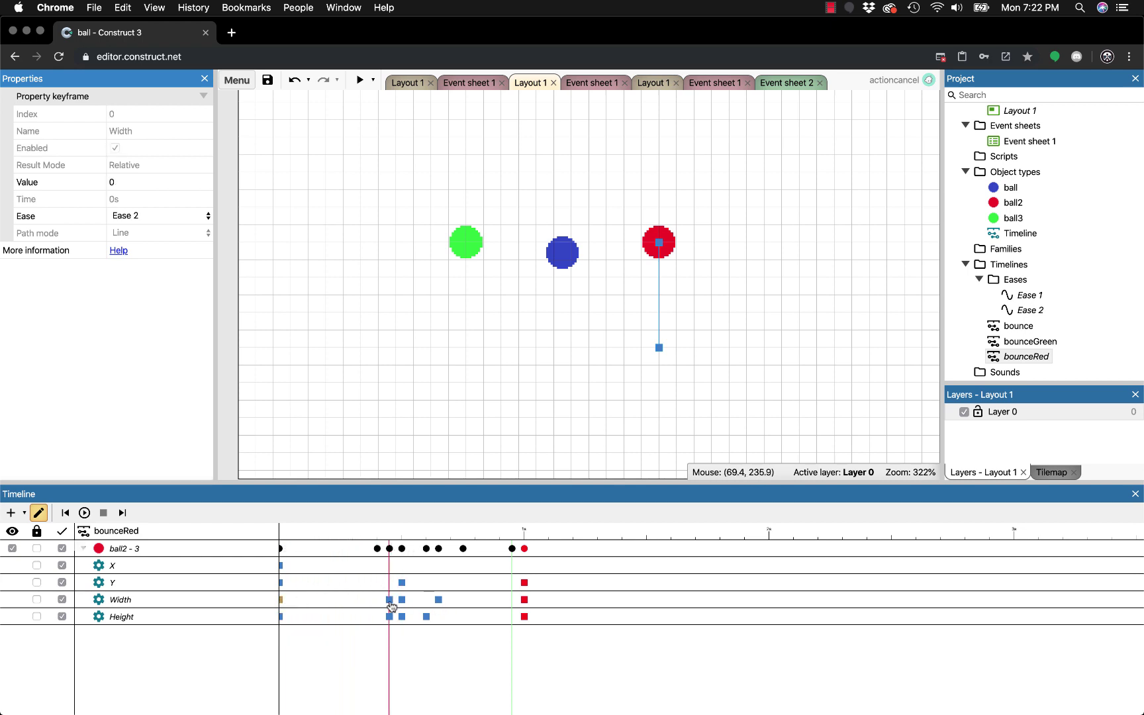
{"action": "left_click", "coordinate": [282, 600]}
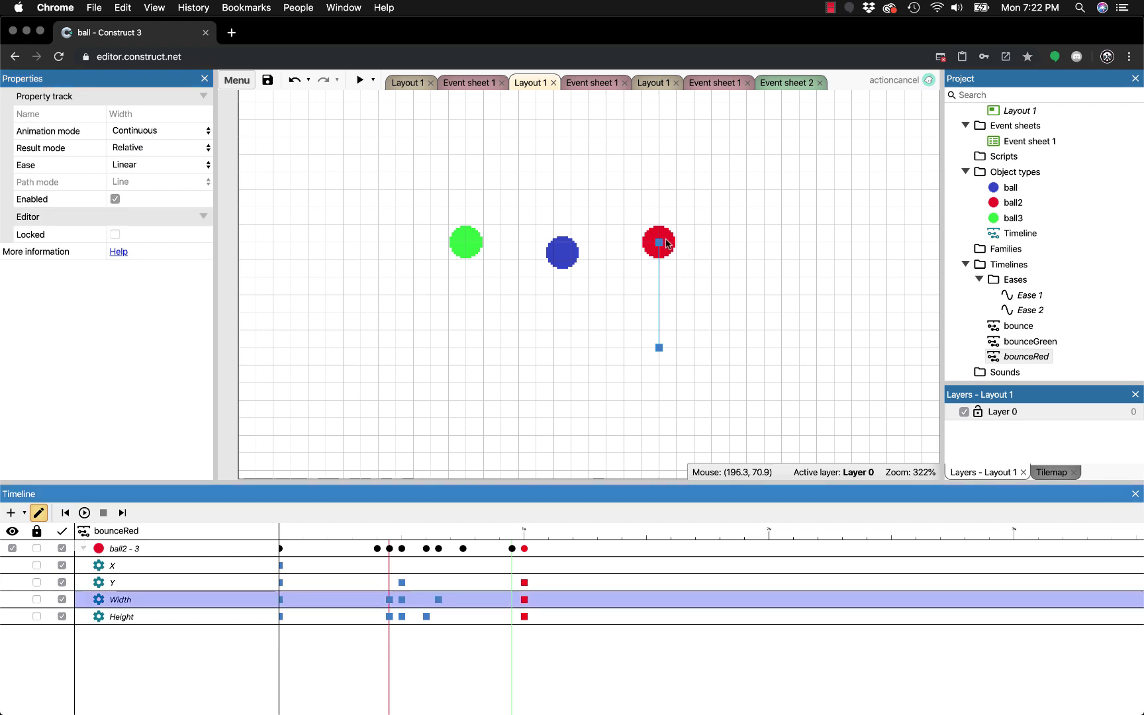
{"action": "left_click", "coordinate": [276, 583]}
{"action": "left_click", "coordinate": [280, 599]}
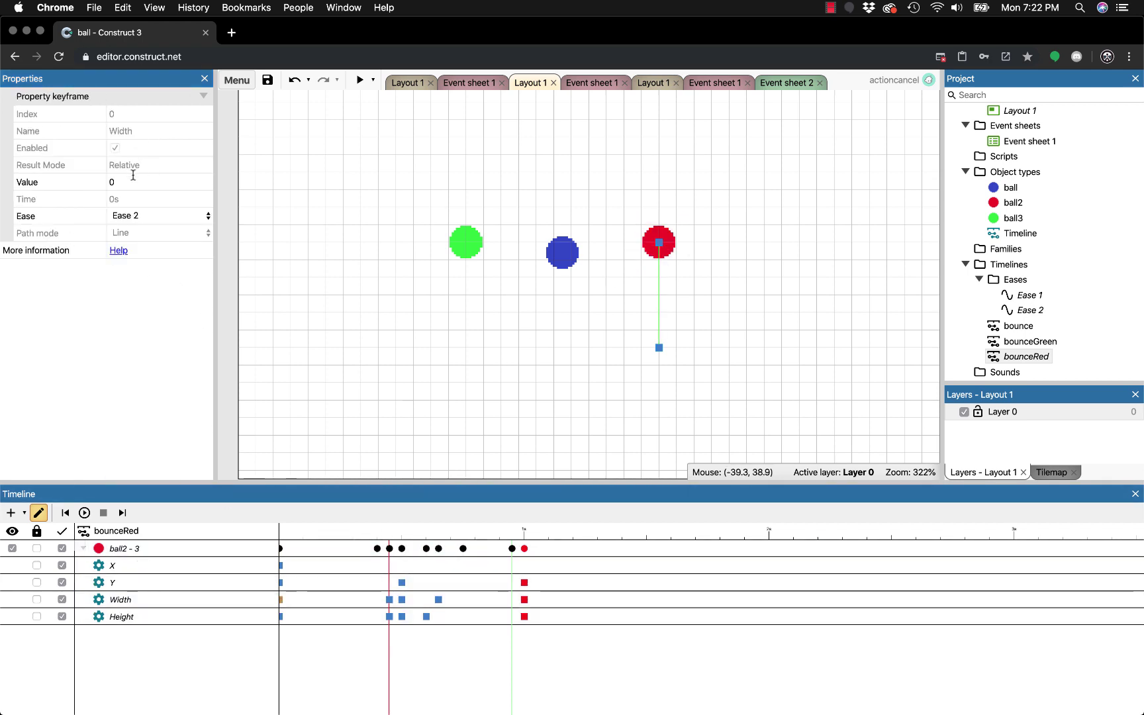
{"action": "left_click", "coordinate": [398, 536]}
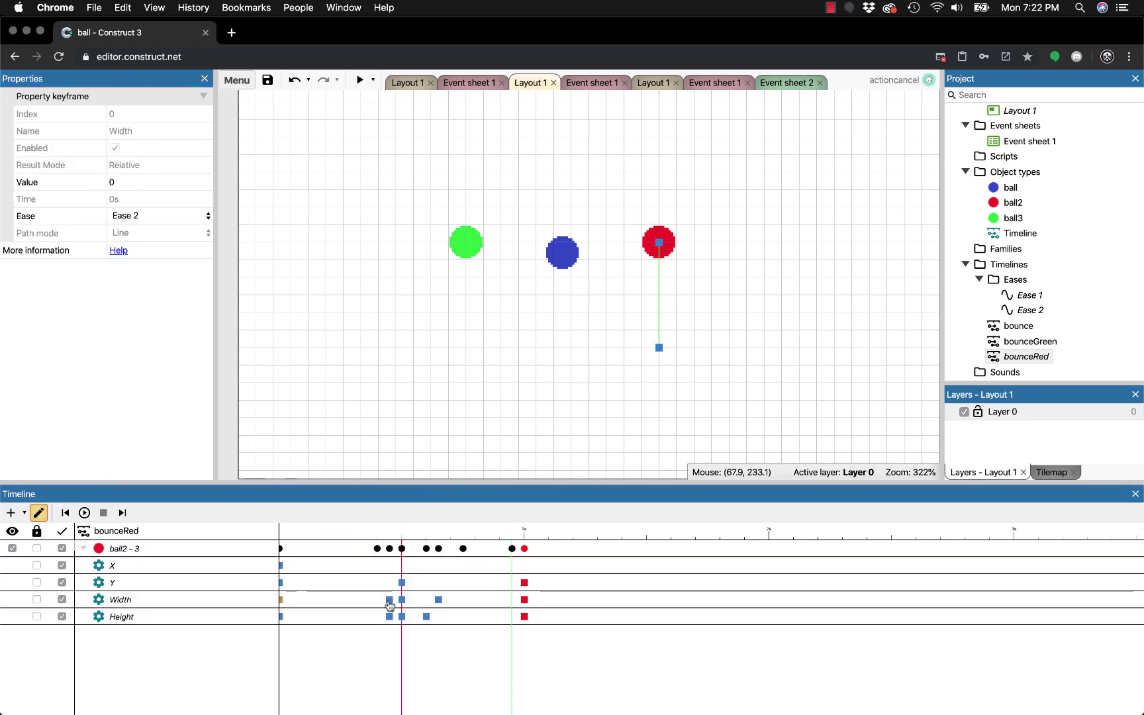
{"action": "left_click", "coordinate": [390, 601]}
{"action": "left_click", "coordinate": [389, 537]}
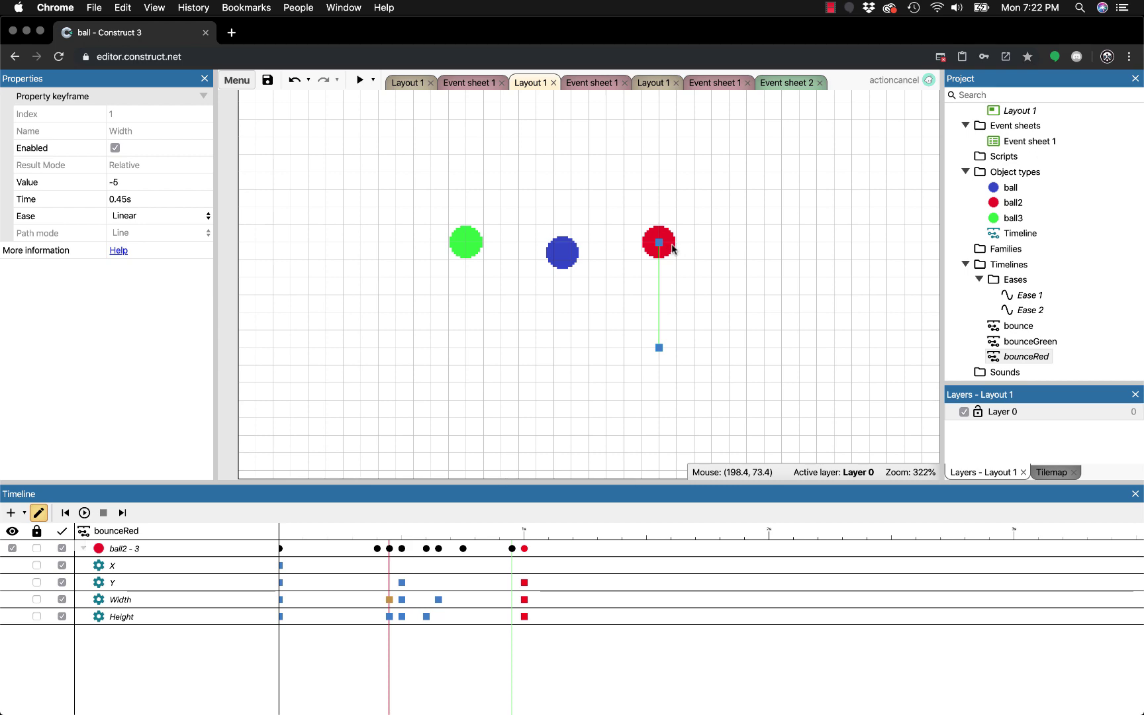
Add a Timeline Set playback rate action with rate 0.3 to the On start of layout event and preview the animation.
{"action": "left_click", "coordinate": [495, 84]}
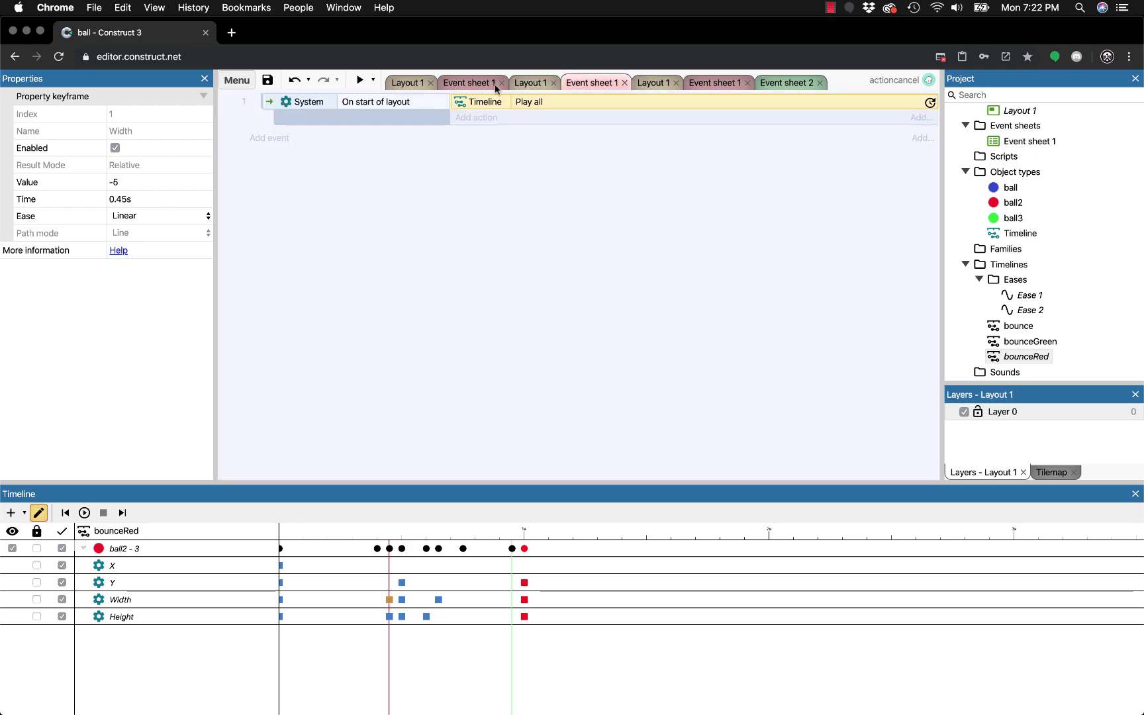
{"action": "left_click", "coordinate": [480, 117]}
{"action": "double_click", "coordinate": [670, 292]}
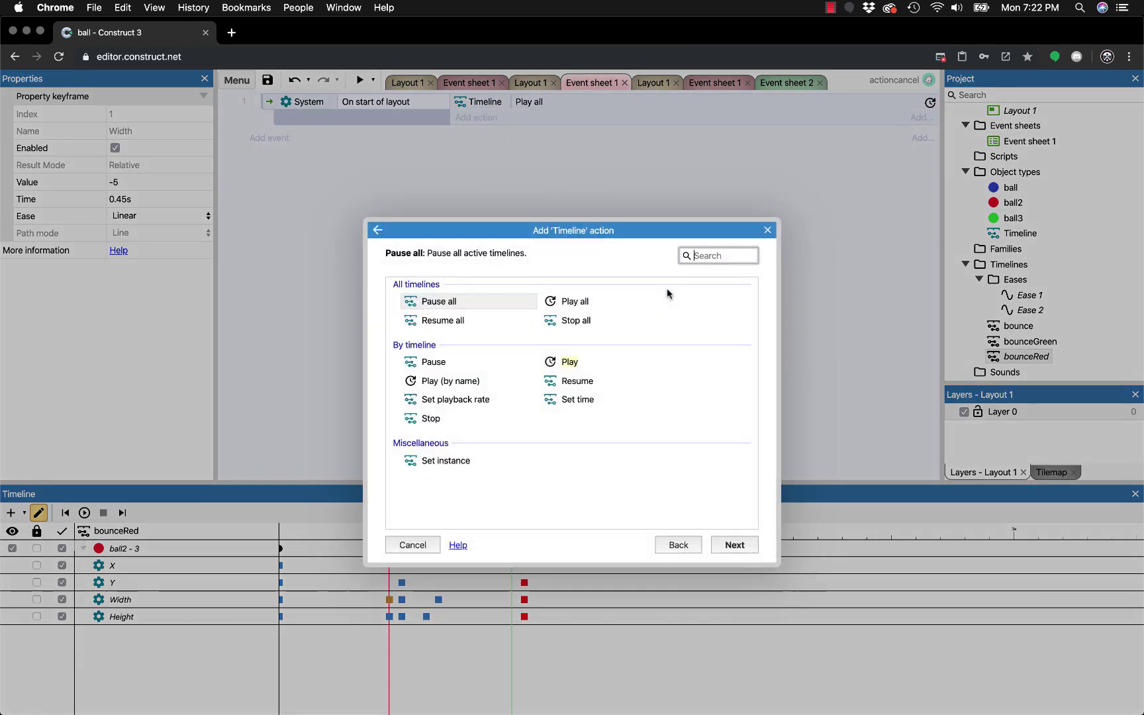
{"action": "double_click", "coordinate": [467, 400]}
{"action": "left_click", "coordinate": [516, 375]}
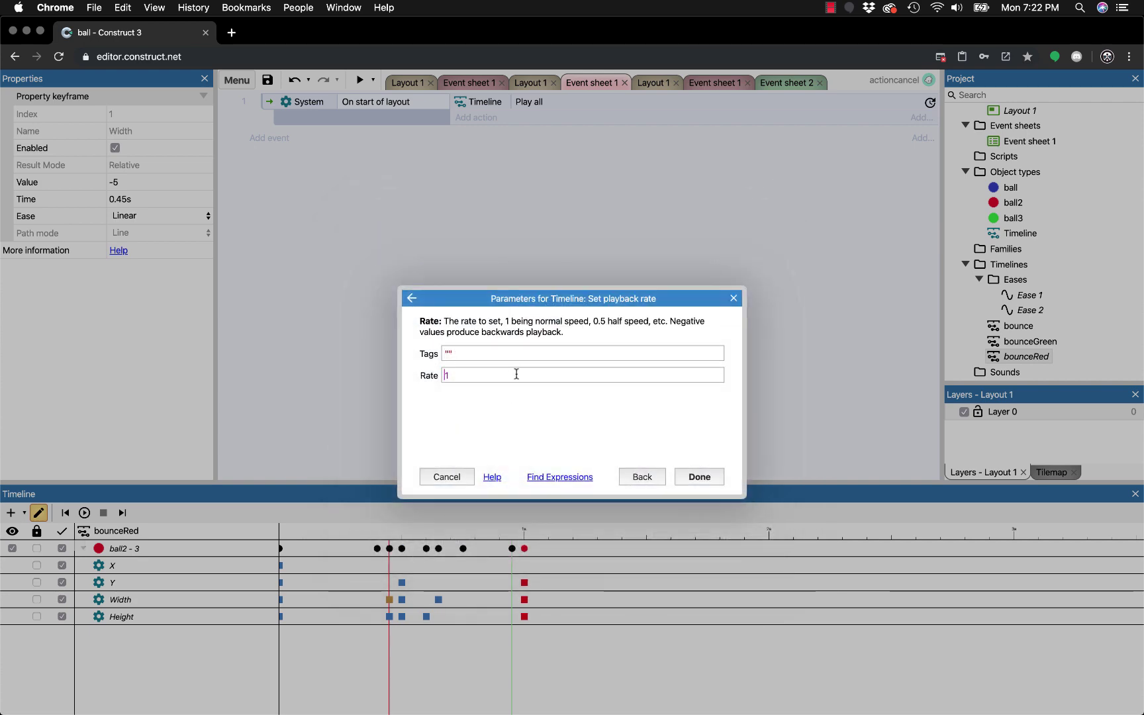
{"action": "key", "text": "BackSpace"}
{"action": "type", "text": "0.3"}
{"action": "key", "text": "Return"}
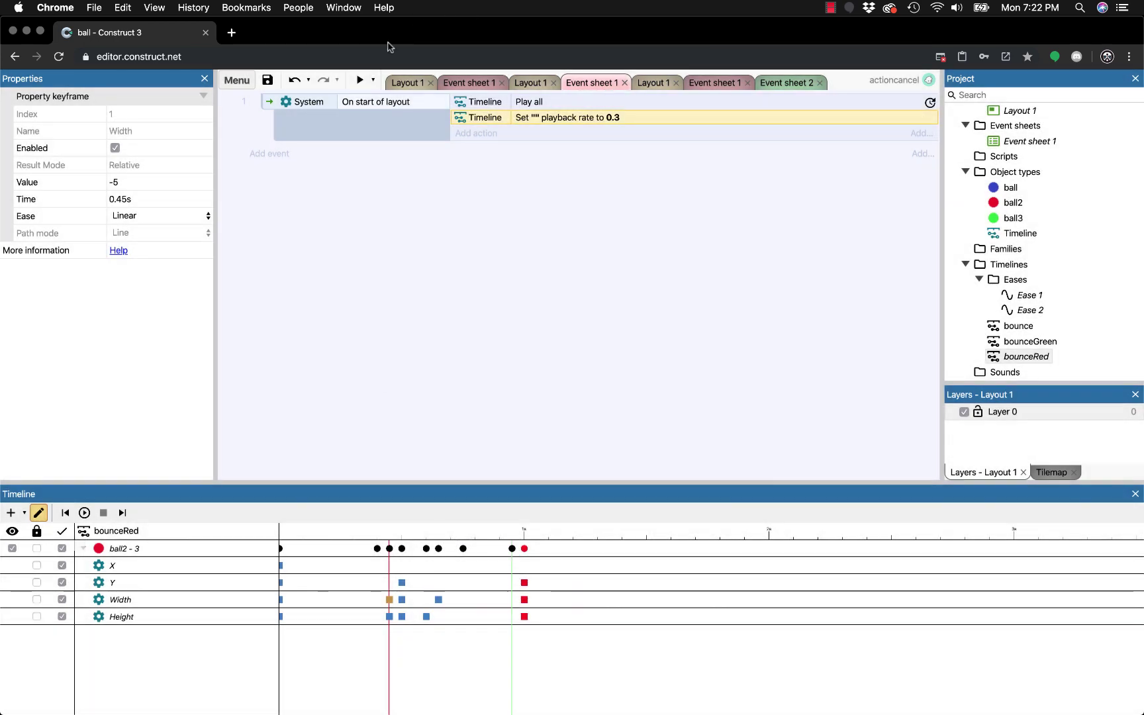
{"action": "left_click", "coordinate": [358, 80]}
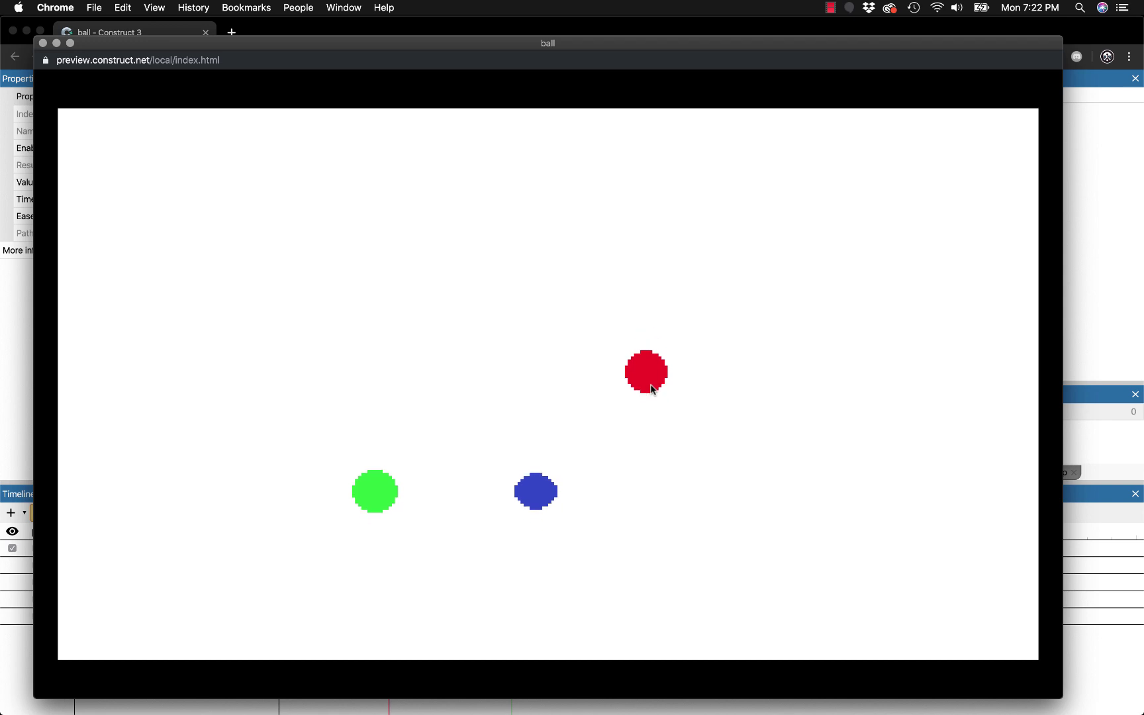
{"action": "left_click", "coordinate": [42, 43]}
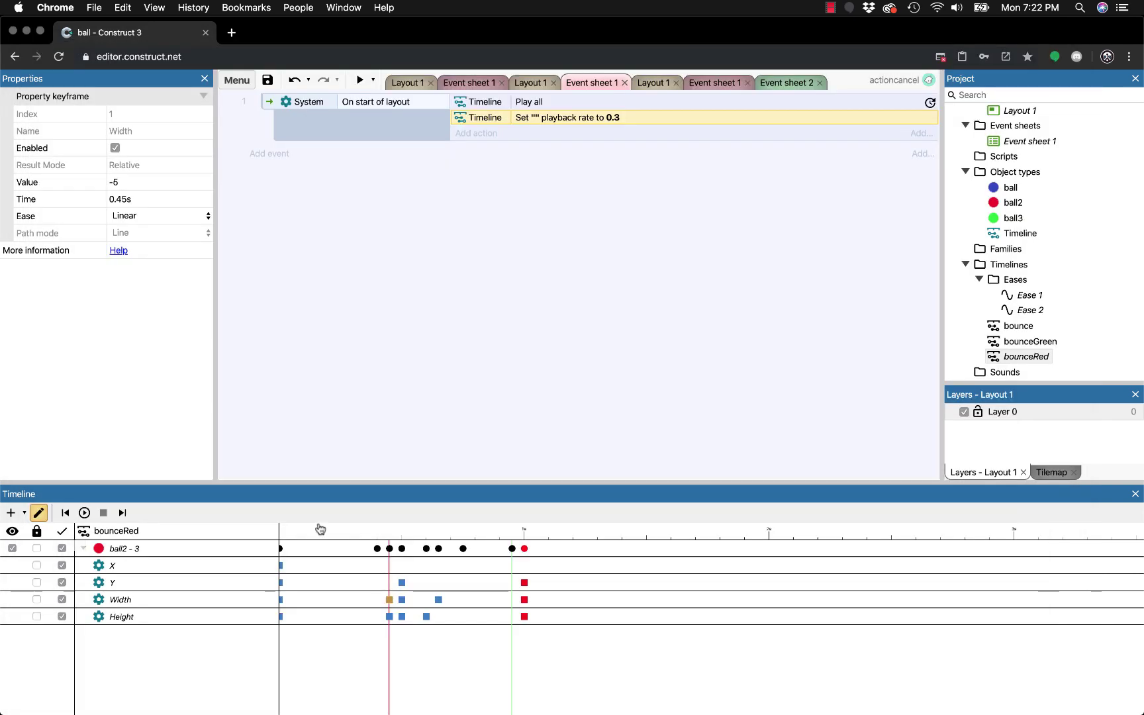
Review ball2's Width keyframes at 0, 0.45 and 0.5 seconds and compare them with the slowed preview.
{"action": "left_click", "coordinate": [281, 599]}
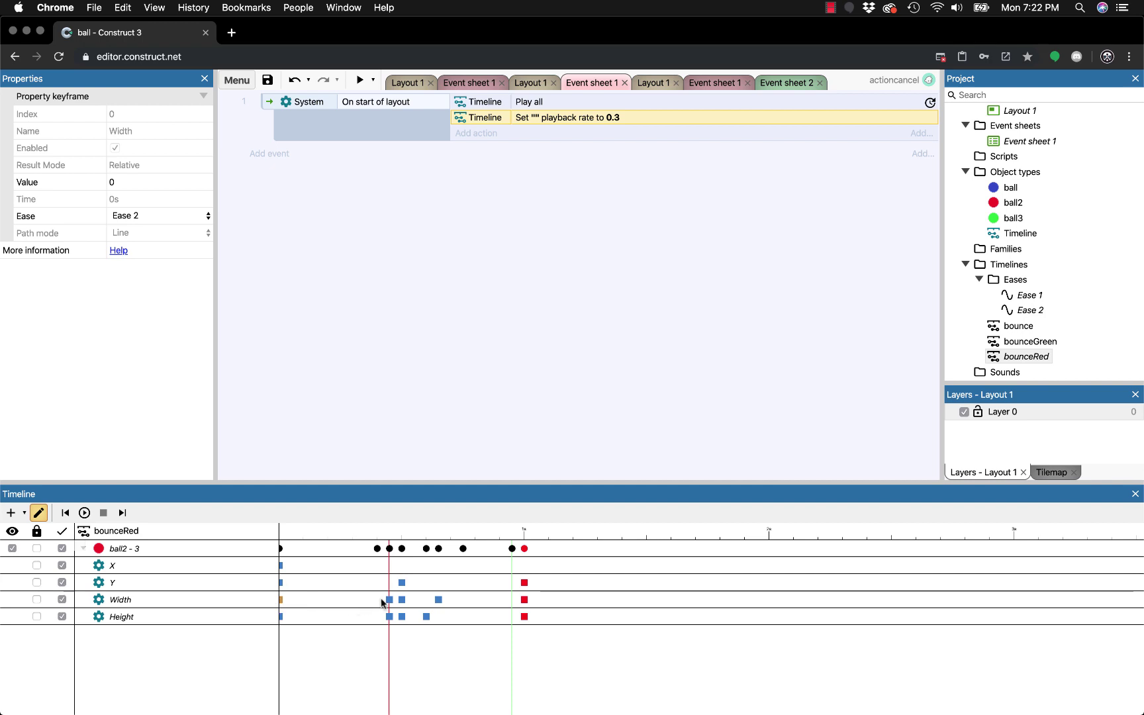
{"action": "left_click", "coordinate": [389, 600]}
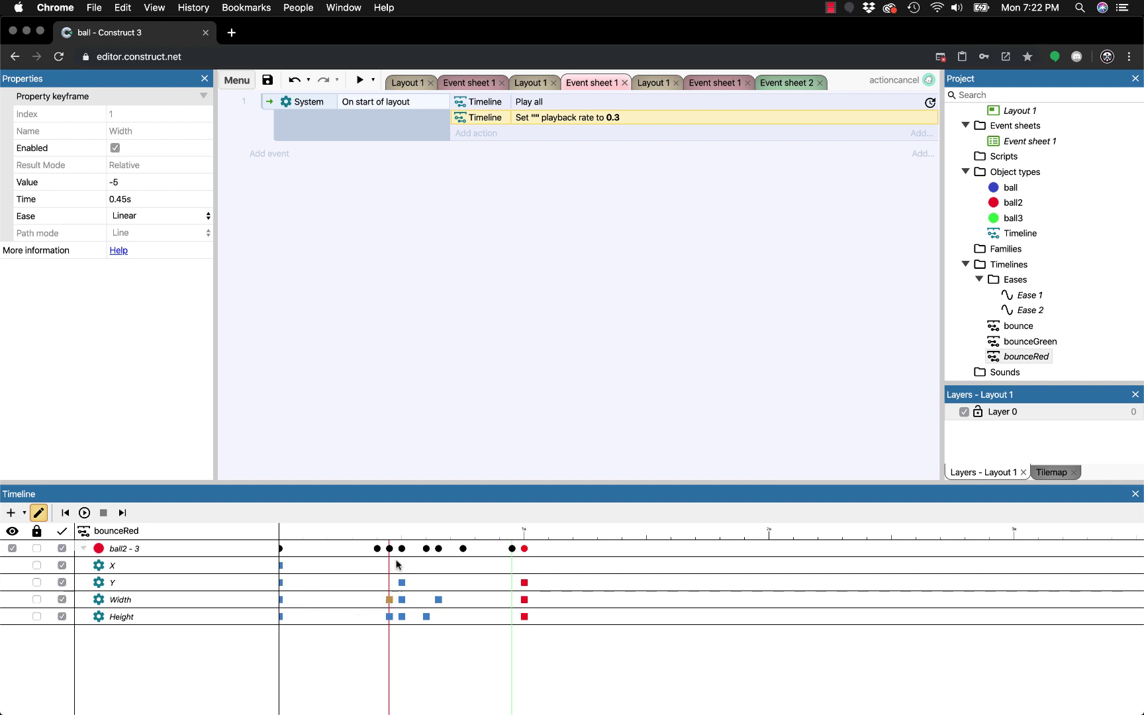
{"action": "left_click", "coordinate": [402, 536]}
{"action": "left_click", "coordinate": [402, 599]}
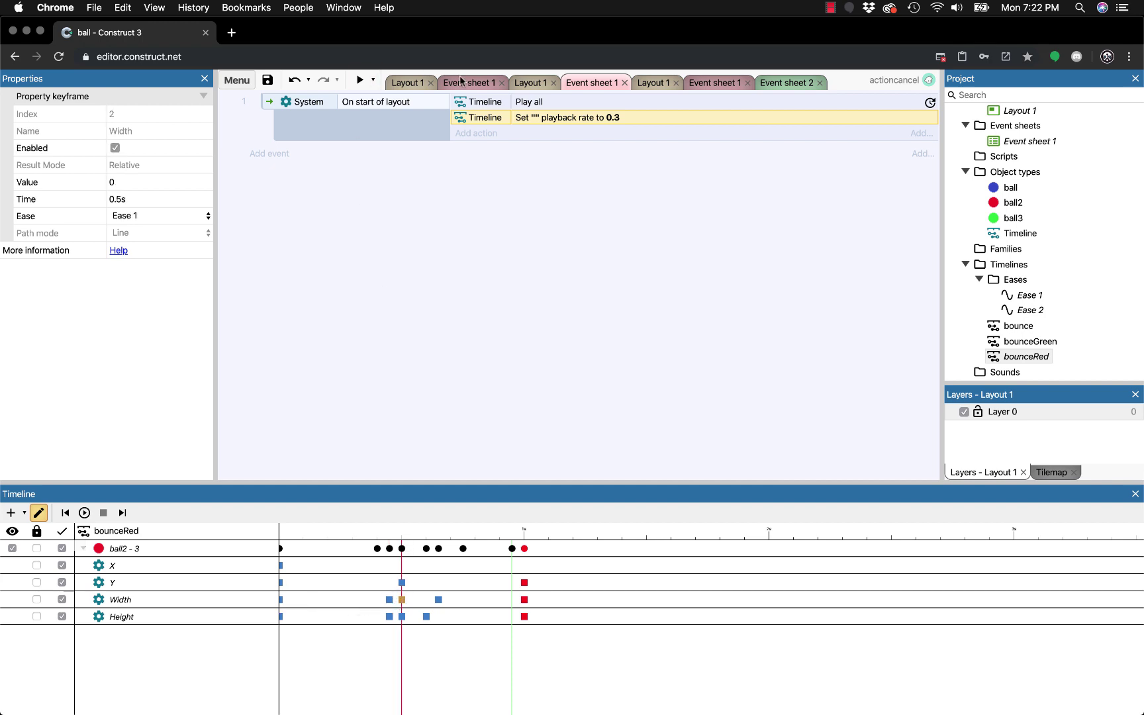
{"action": "left_click", "coordinate": [360, 79]}
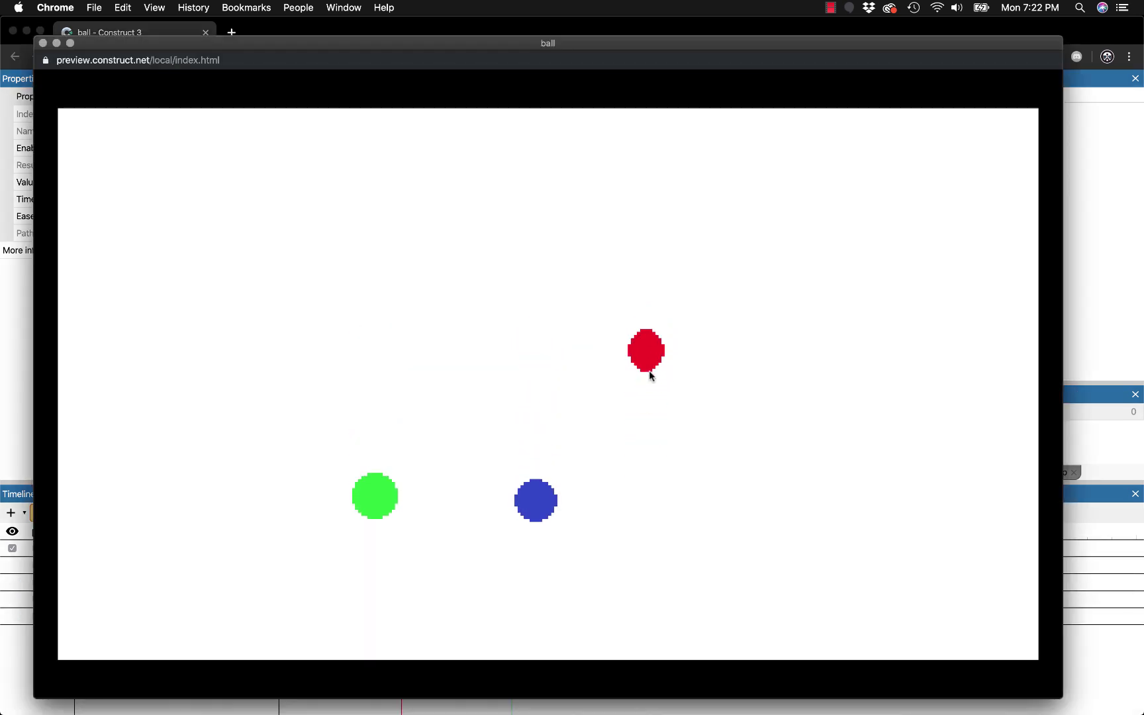
{"action": "key", "text": "super+w"}
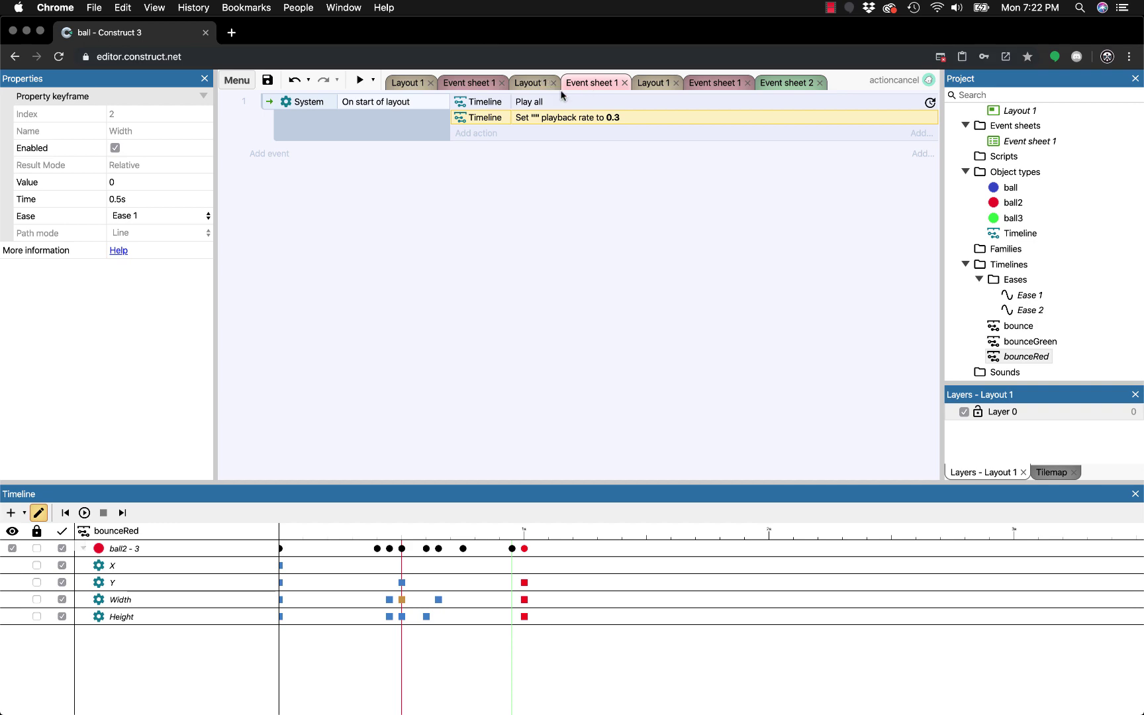
Set the Timeline playback rate action to 0.1 and preview the animation.
{"action": "double_click", "coordinate": [571, 119]}
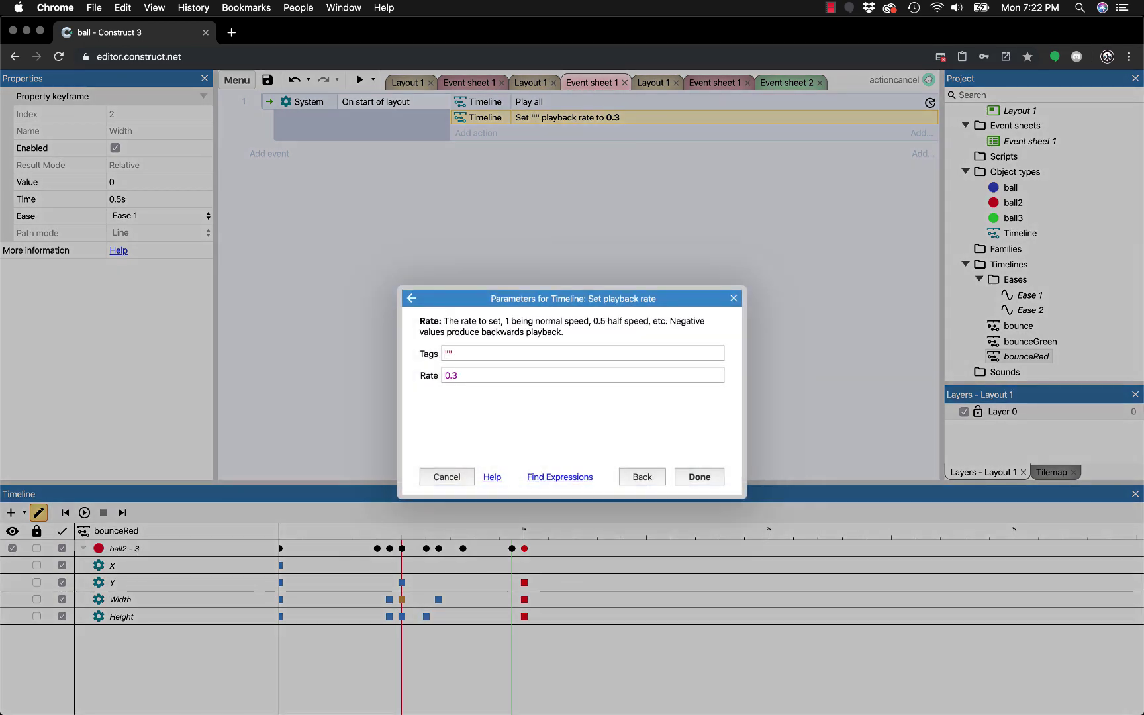
{"action": "key", "text": "BackSpace"}
{"action": "type", "text": "1"}
{"action": "key", "text": "Return"}
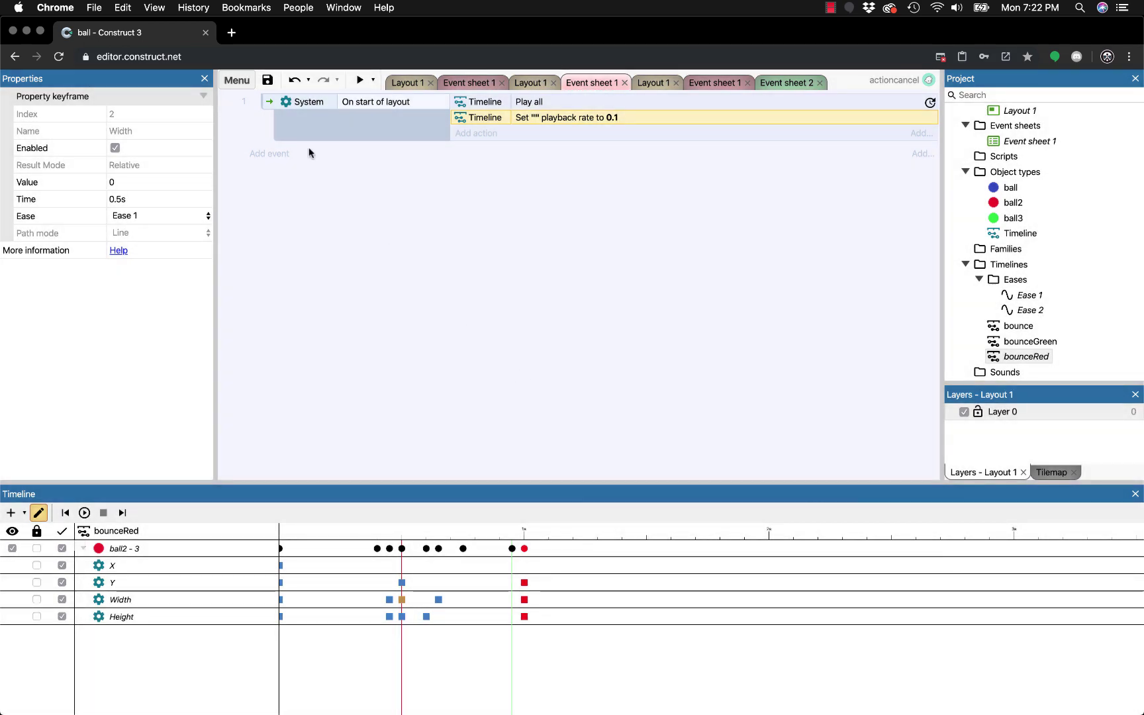
{"action": "left_click", "coordinate": [359, 80]}
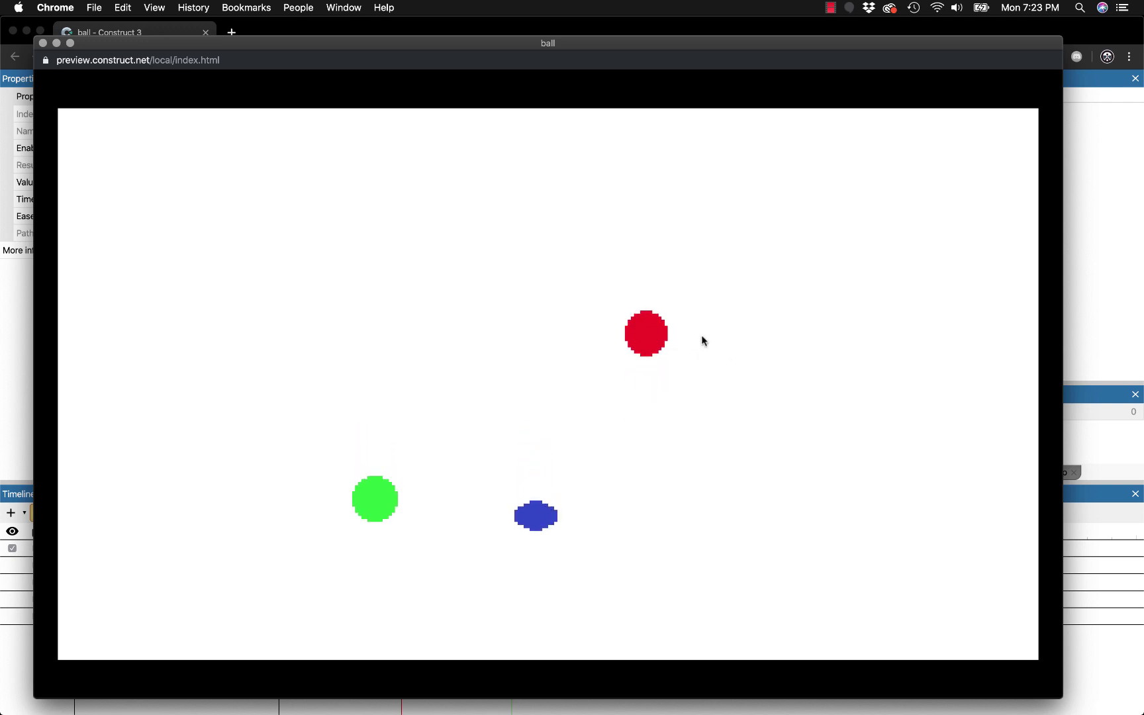
{"action": "left_click", "coordinate": [42, 43]}
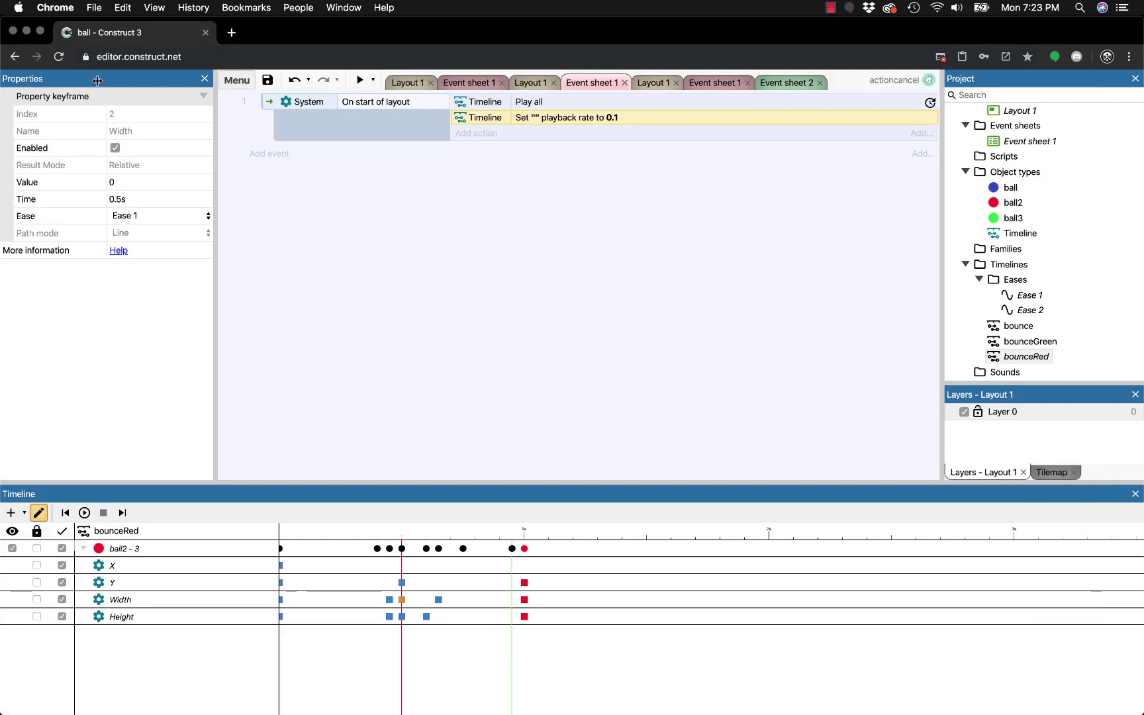
Compare ball2's Width keyframe values at 0.5 and 0.65 seconds in the bounceRed timeline.
{"action": "left_click", "coordinate": [123, 180]}
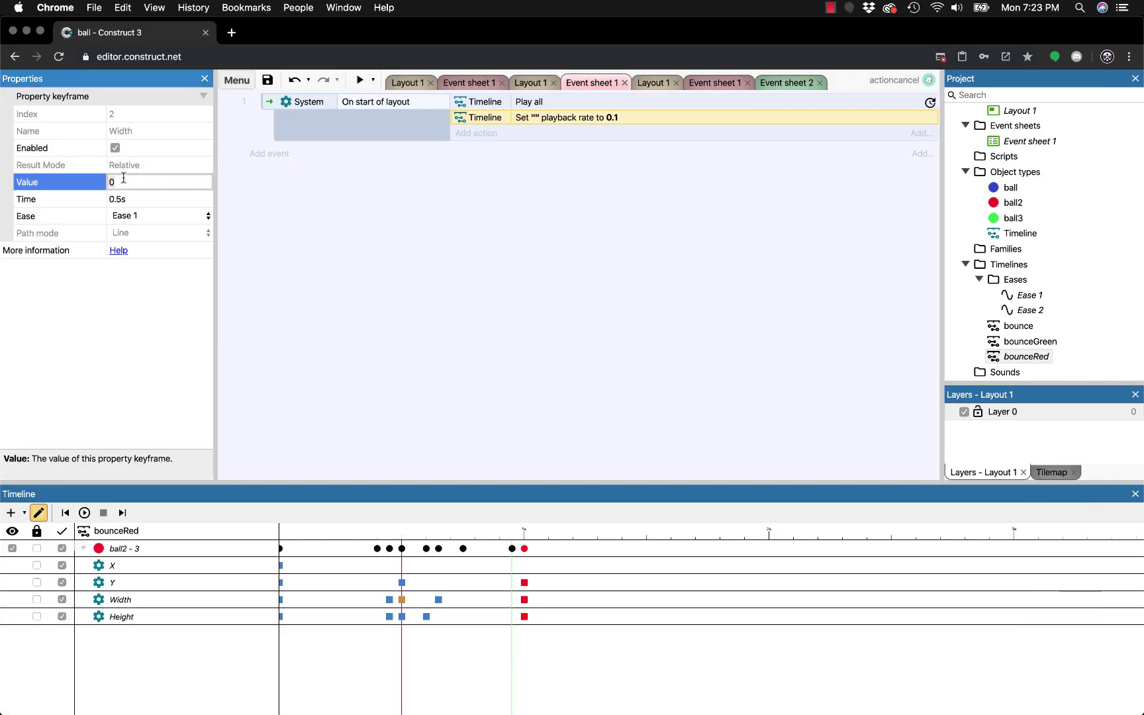
{"action": "left_click", "coordinate": [437, 530]}
{"action": "left_click", "coordinate": [438, 599]}
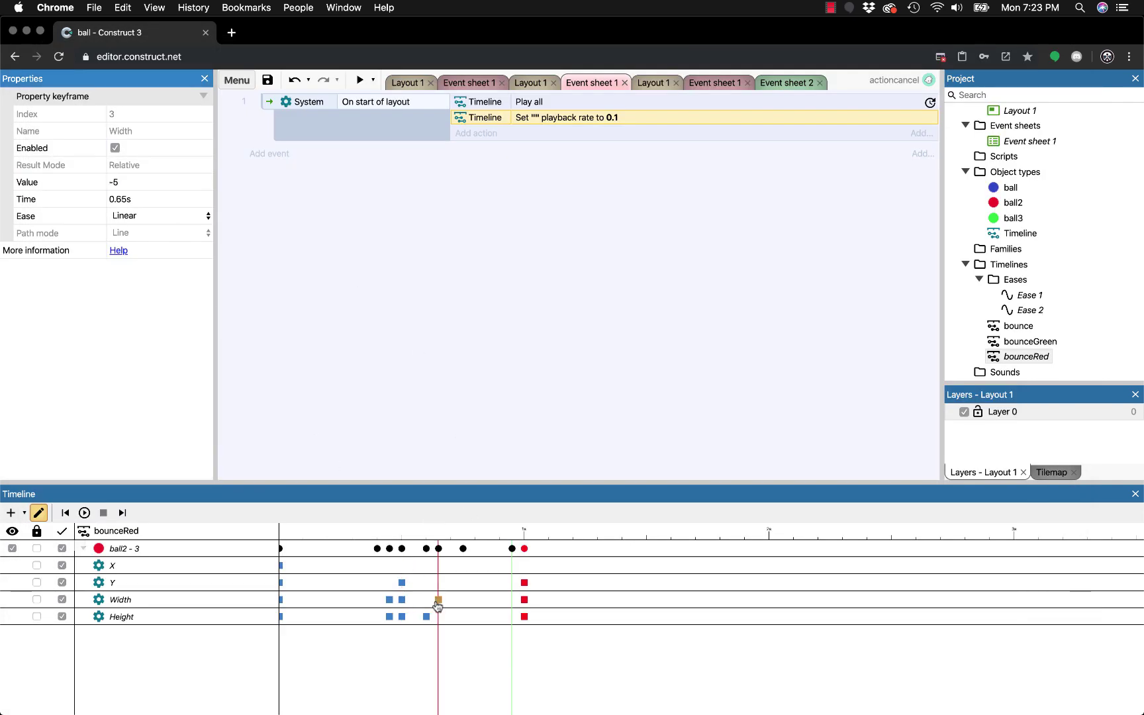
{"action": "left_click", "coordinate": [122, 180]}
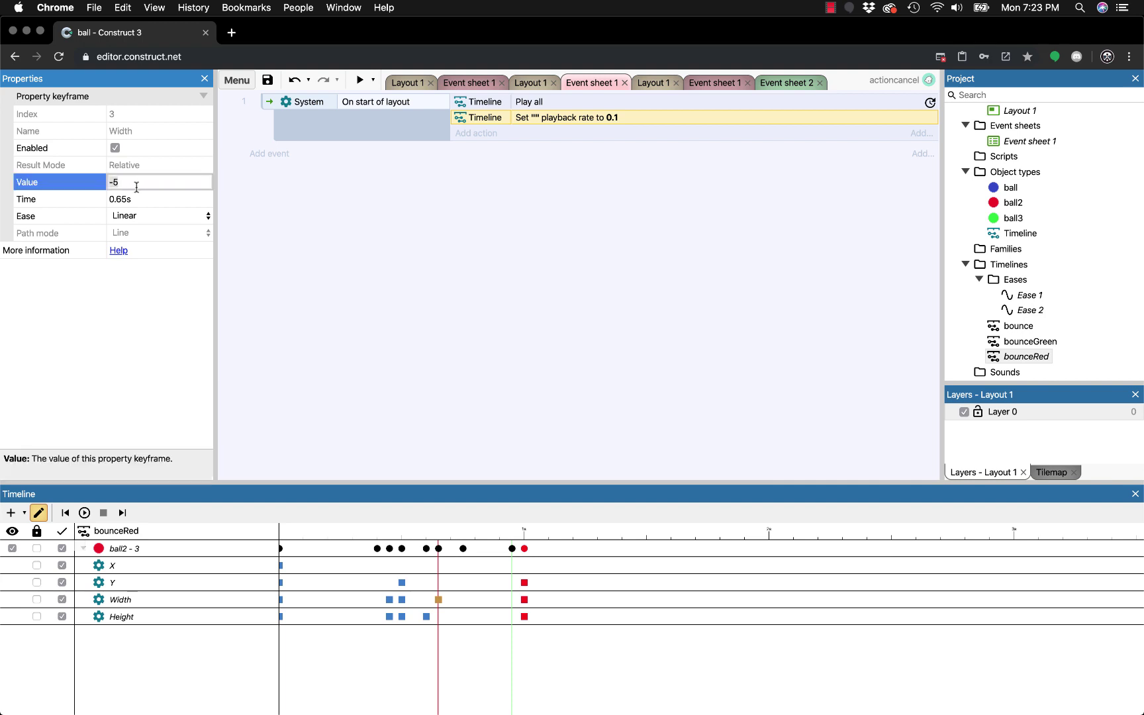
{"action": "left_click", "coordinate": [403, 536]}
{"action": "left_click", "coordinate": [402, 599]}
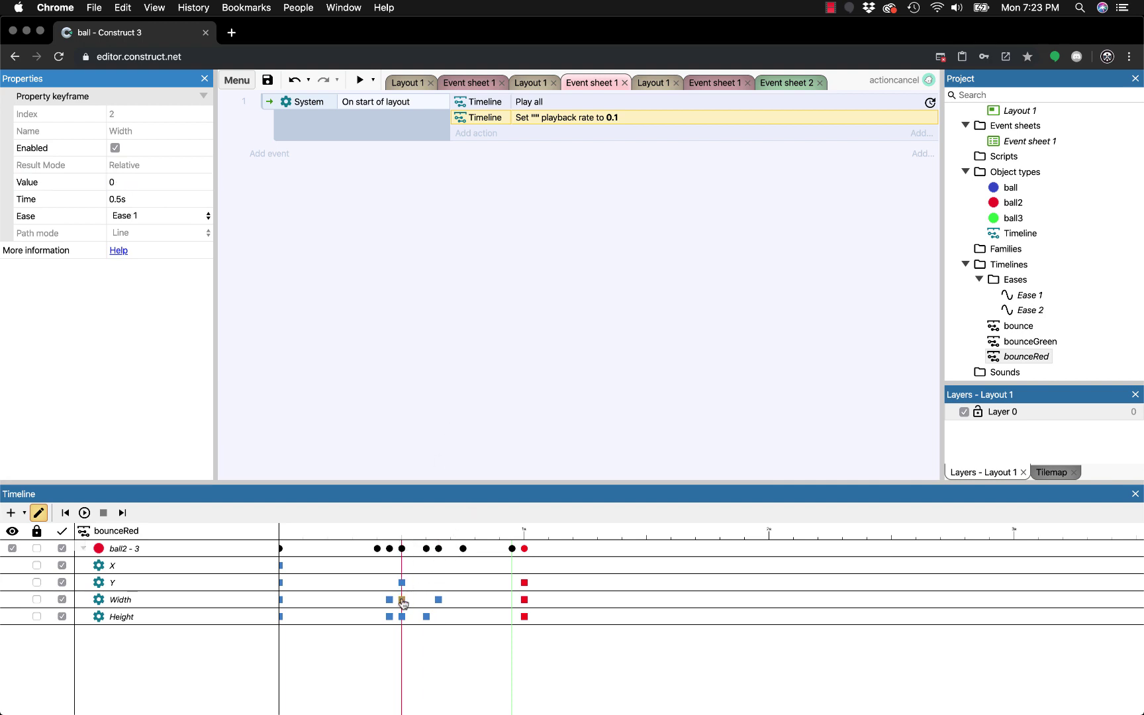
{"action": "left_click", "coordinate": [438, 537]}
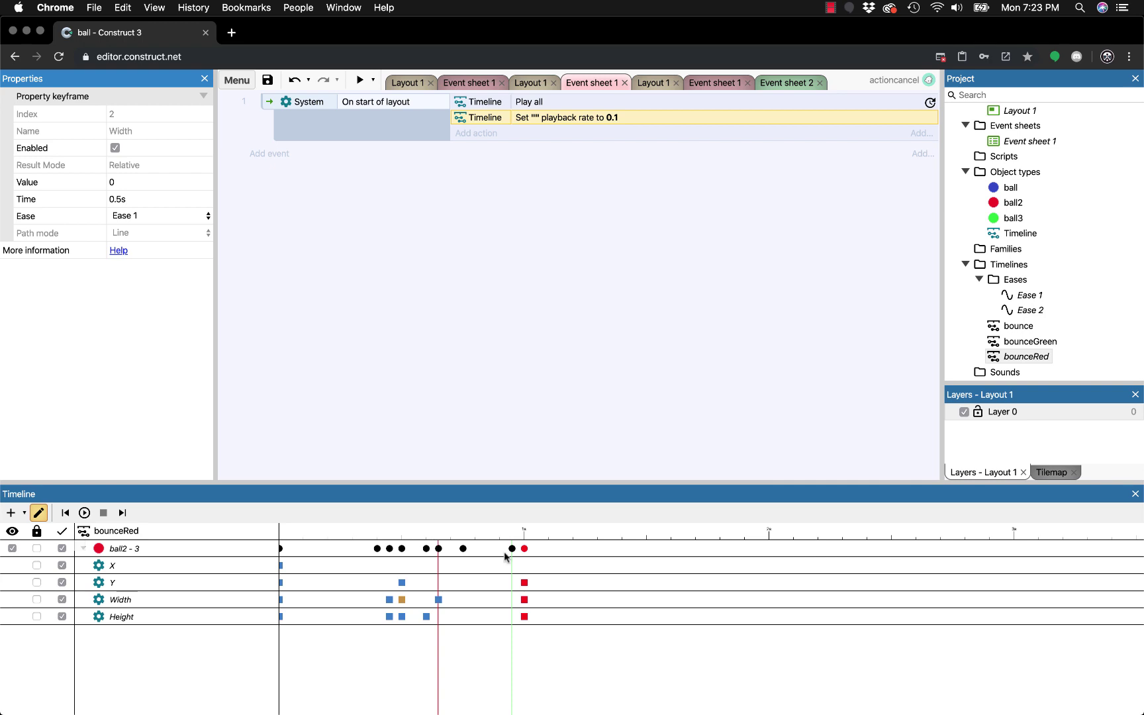
Return to the layout with the timeline at 0 seconds and examine ball2's Height keyframes at 0, 0.45 and 0.5 seconds.
{"action": "left_click_drag", "start_coordinate": [429, 539], "coordinate": [278, 540]}
{"action": "left_click", "coordinate": [537, 83]}
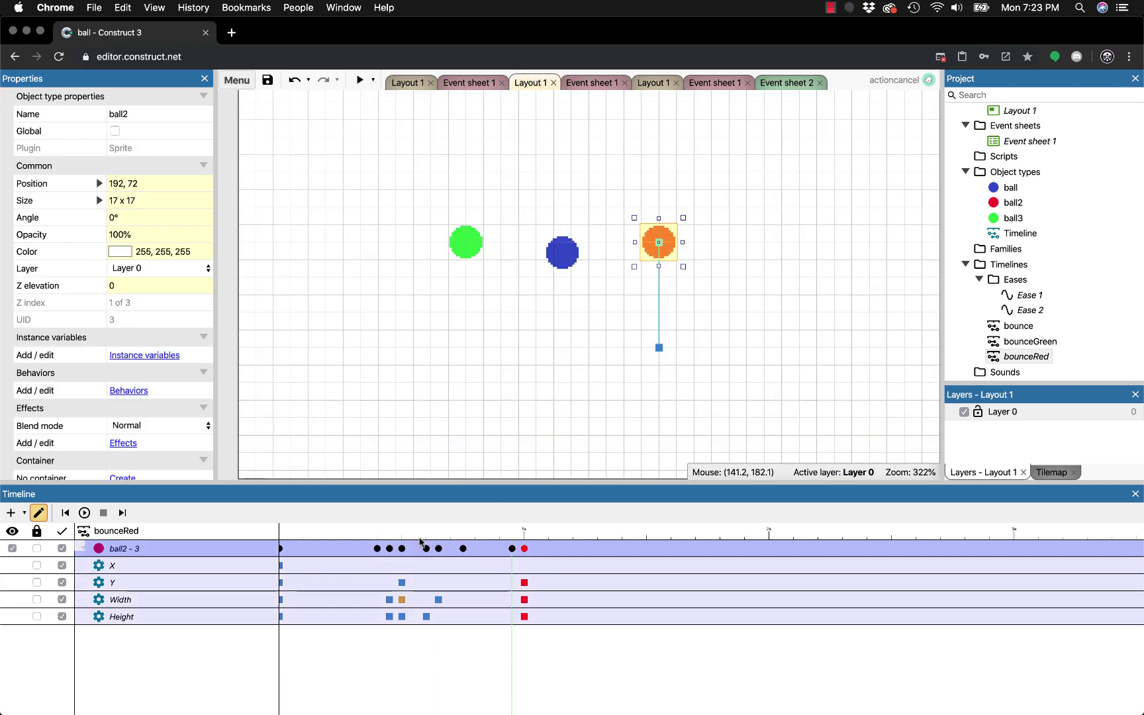
{"action": "left_click", "coordinate": [310, 635]}
{"action": "left_click", "coordinate": [281, 617]}
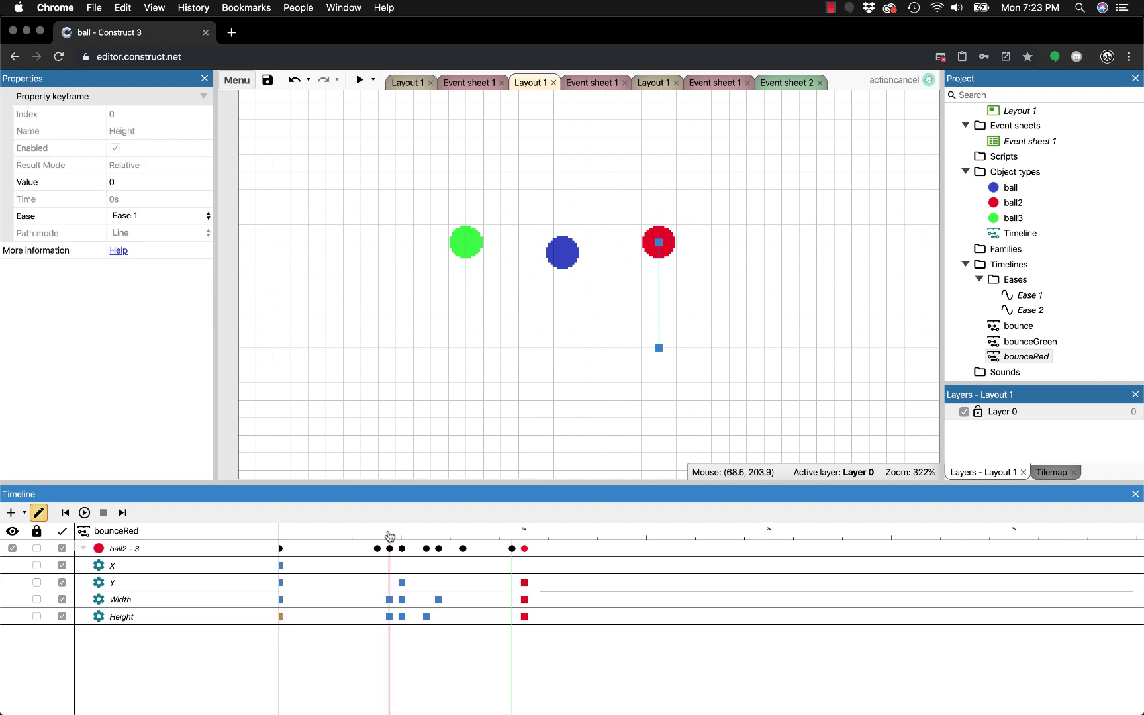
{"action": "left_click", "coordinate": [389, 617]}
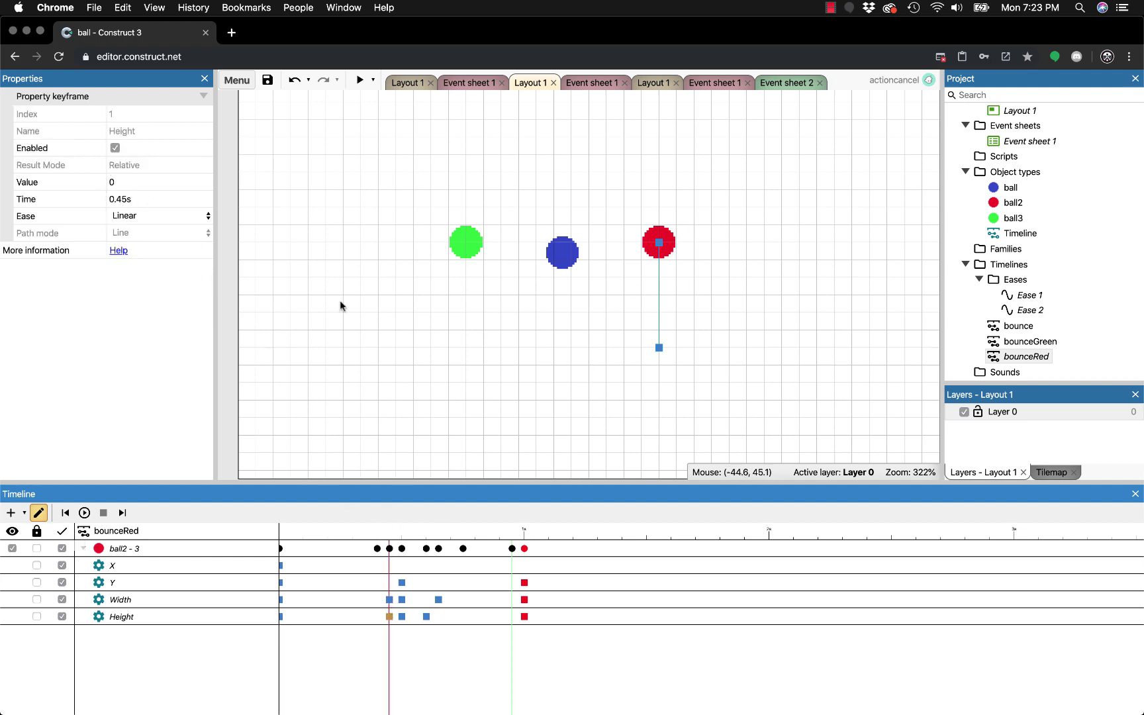
{"action": "left_click", "coordinate": [402, 536]}
{"action": "left_click", "coordinate": [402, 617]}
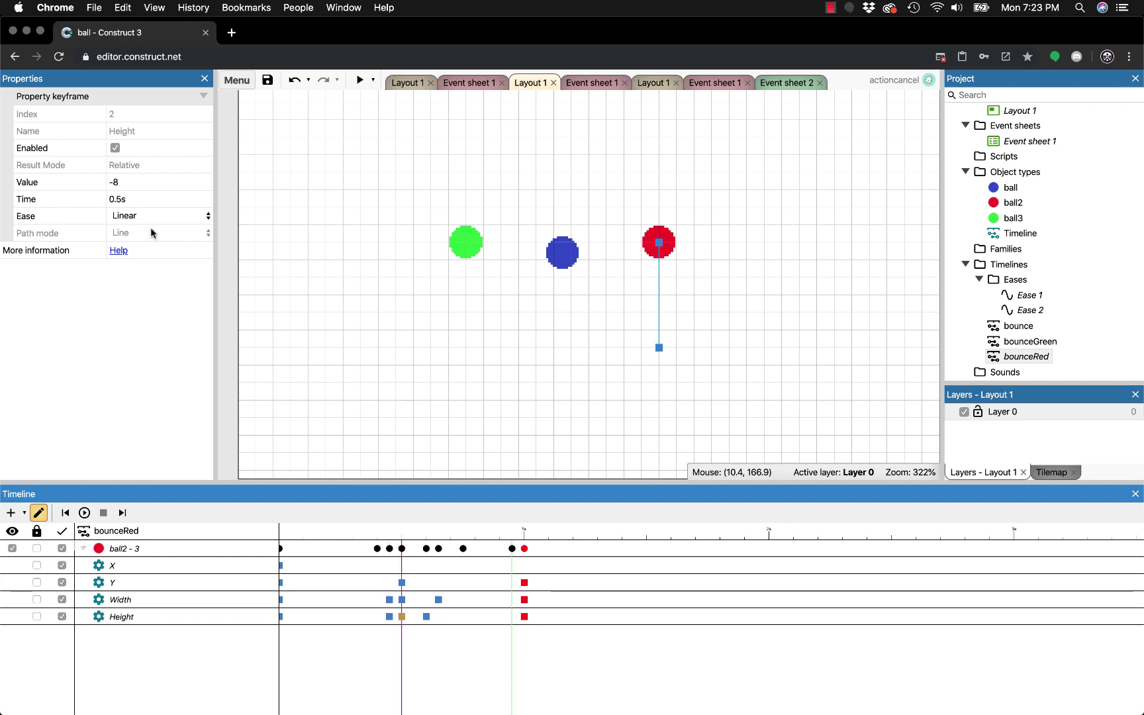
Try a value of -9 for ball2's Height keyframe at 0.5 seconds and restore it to -8.
{"action": "left_click", "coordinate": [169, 183]}
{"action": "type", "text": "-89"}
{"action": "key", "text": "Tab"}
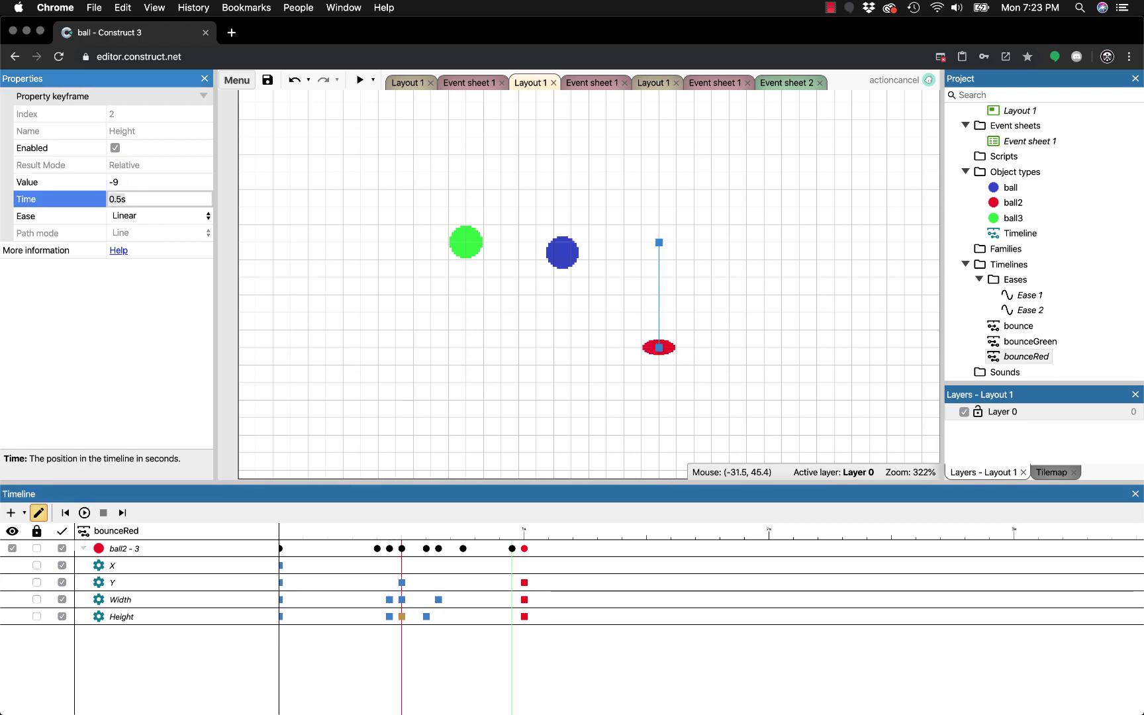
{"action": "left_click", "coordinate": [162, 184]}
{"action": "key", "text": "BackSpace"}
{"action": "type", "text": "8"}
{"action": "key", "text": "Tab"}
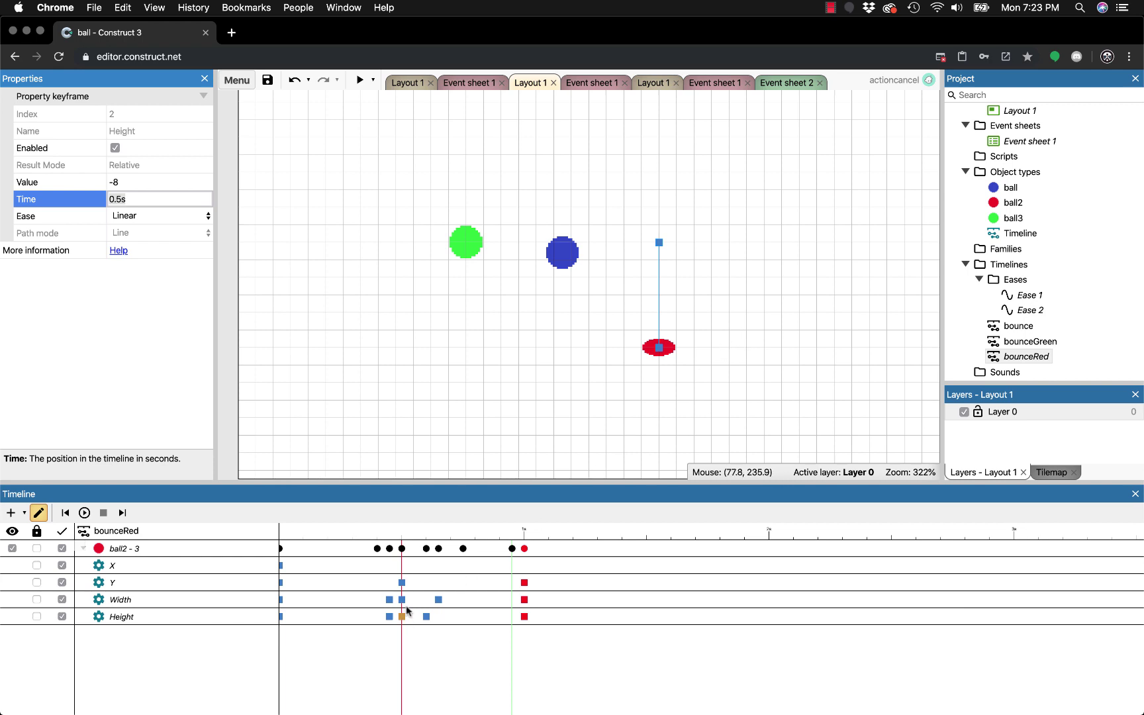
Examine the value of ball2's Height keyframe at 0.6 seconds.
{"action": "left_click", "coordinate": [424, 542]}
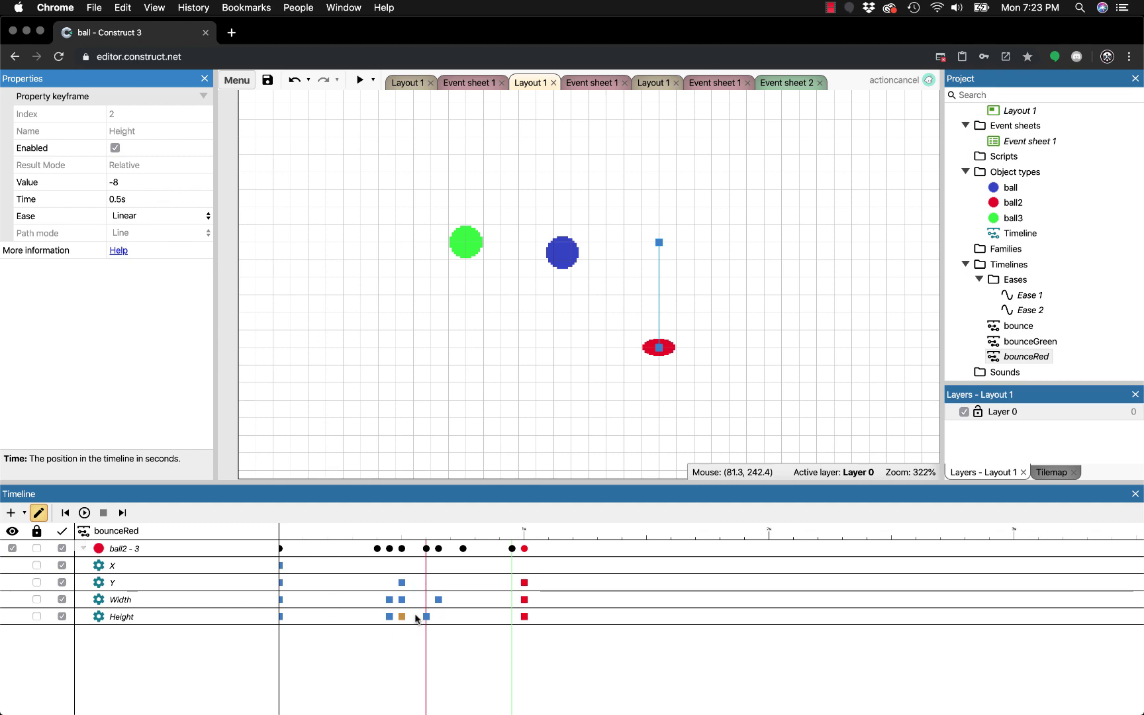
{"action": "left_click", "coordinate": [427, 617]}
{"action": "left_click", "coordinate": [125, 180]}
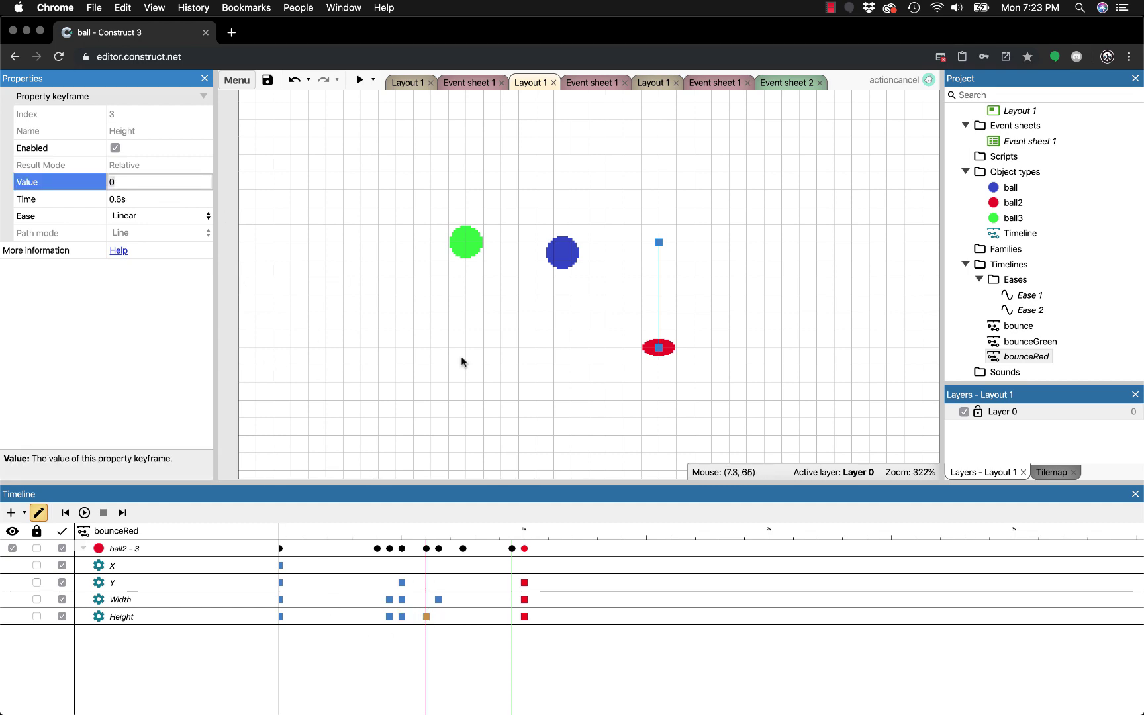
Preview the layout to watch the bouncing ball timelines play.
{"action": "left_click", "coordinate": [360, 80]}
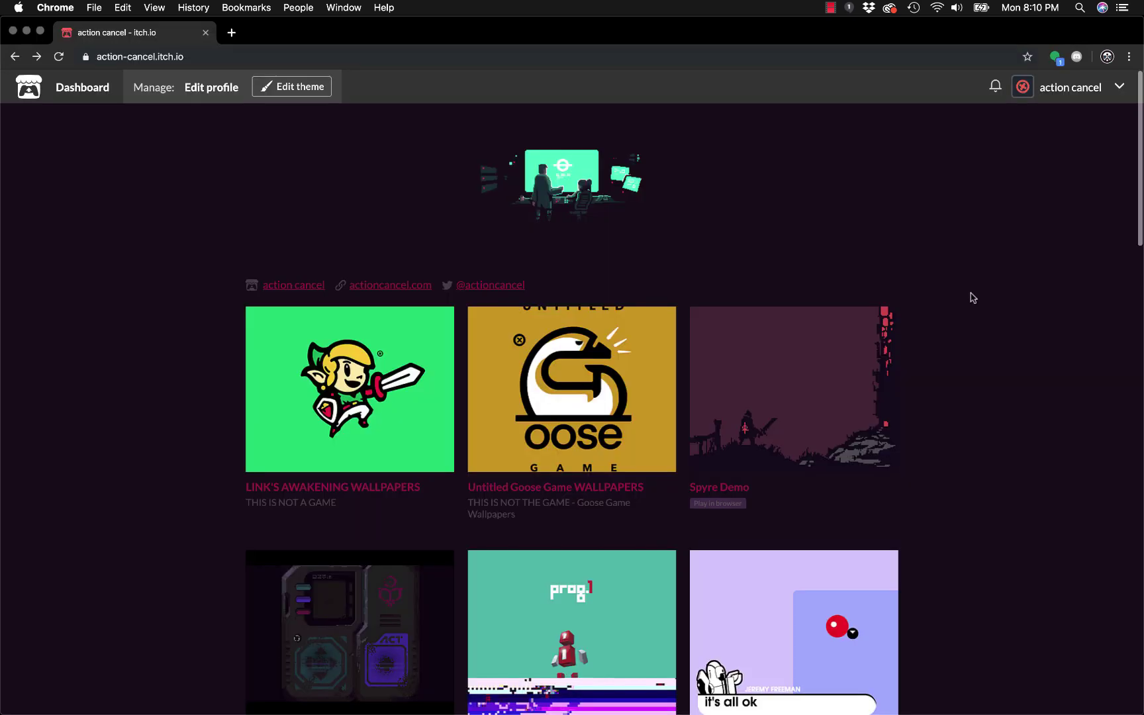
Switch to the action cancel itch.io page in the browser, browse its games and open Spyre Demo.
{"action": "scroll", "coordinate": [999, 303], "scroll_direction": "down", "scroll_amount": 5}
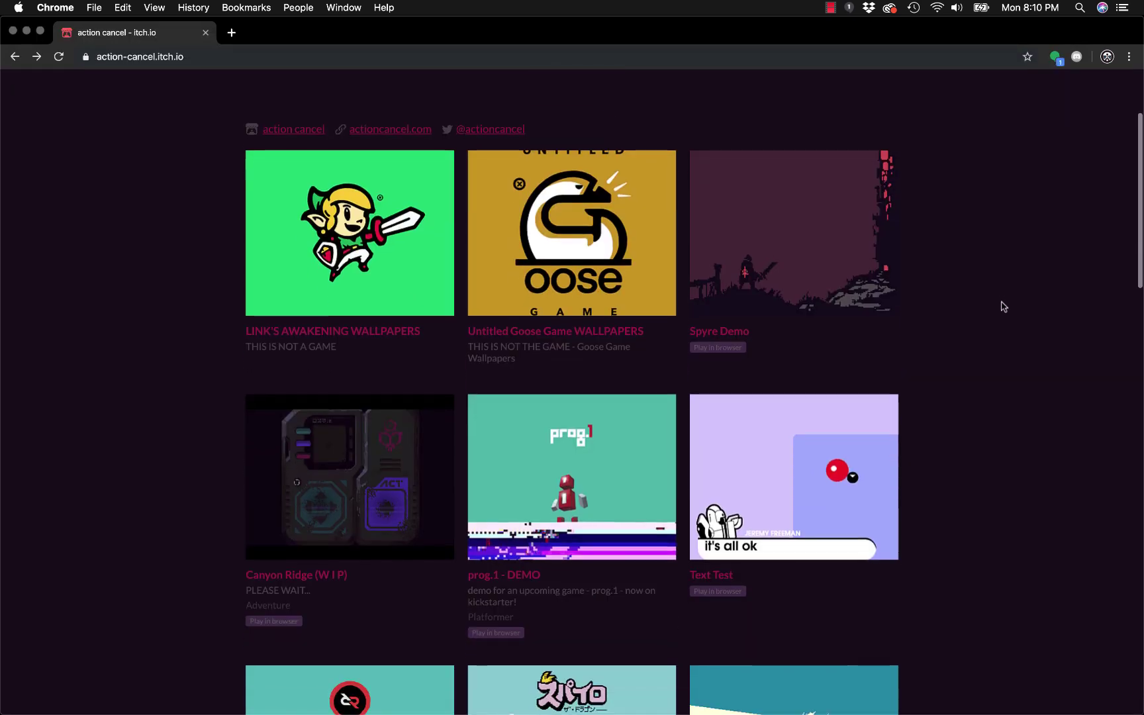
{"action": "scroll", "coordinate": [807, 134], "scroll_direction": "up", "scroll_amount": 1}
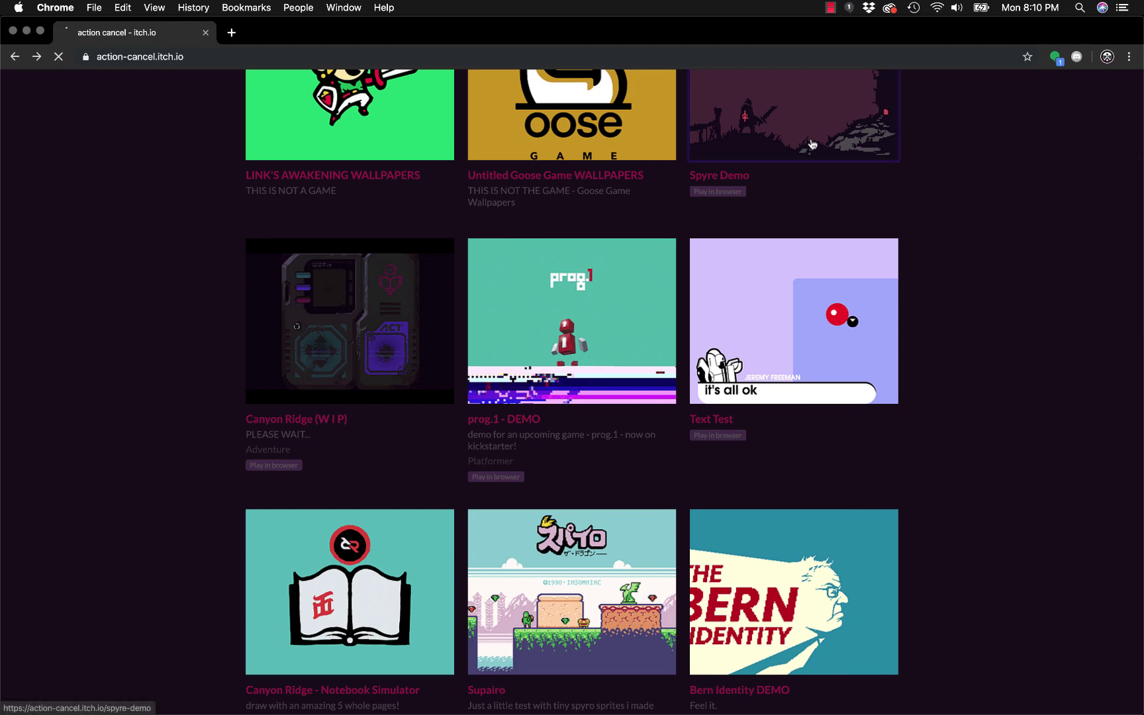
{"action": "left_click", "coordinate": [812, 144]}
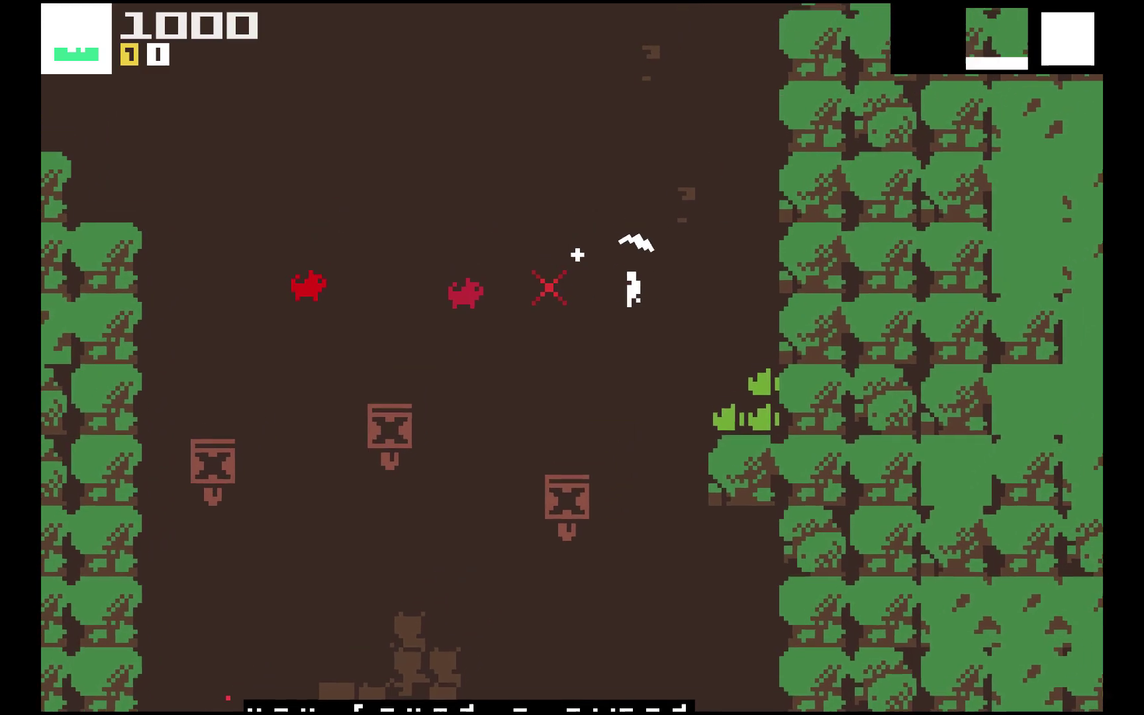
{"action": "left_click", "coordinate": [435, 367]}
{"action": "left_click", "coordinate": [426, 383]}
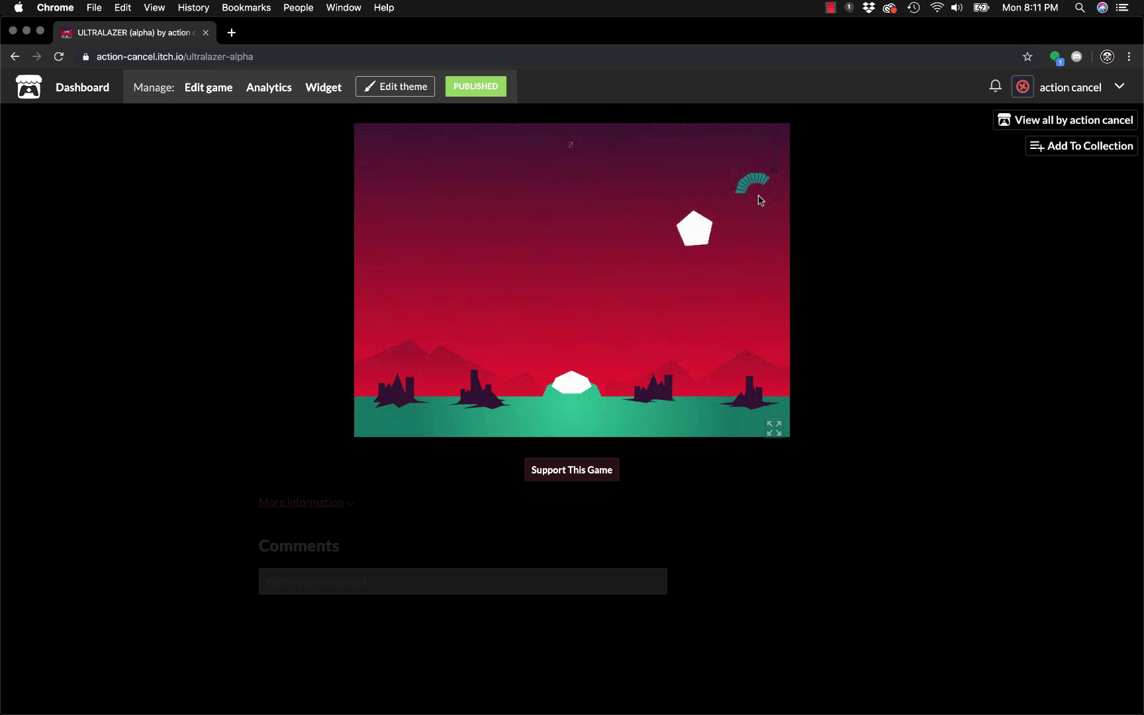
{"action": "left_click", "coordinate": [760, 200]}
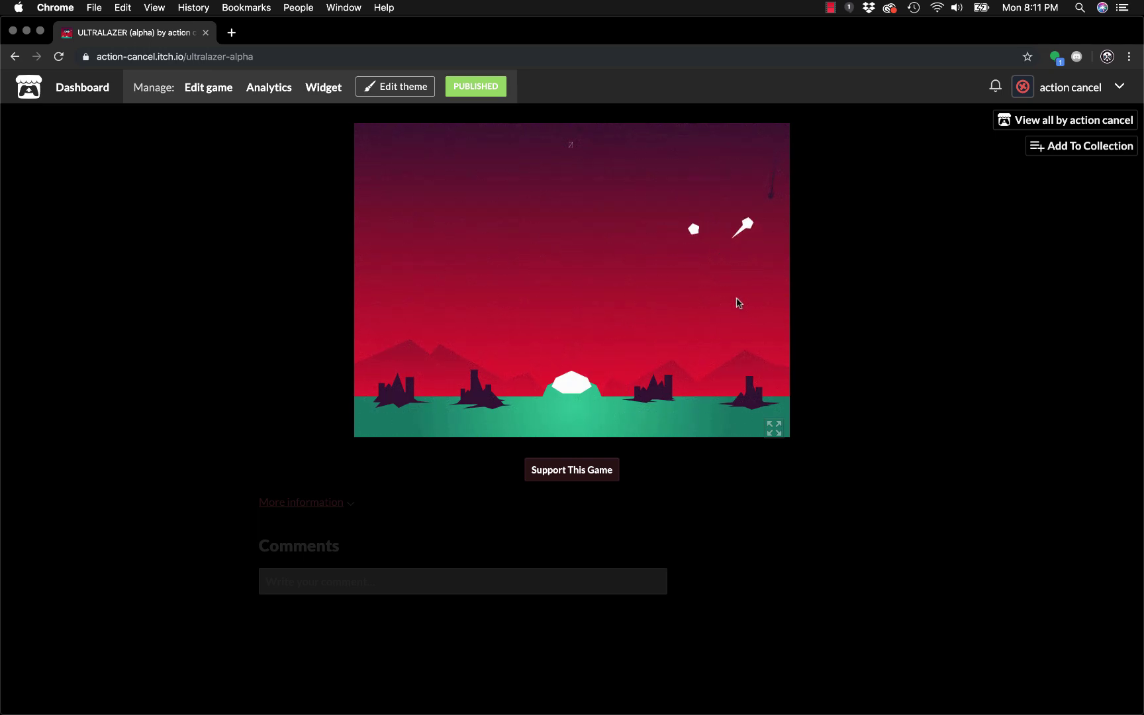